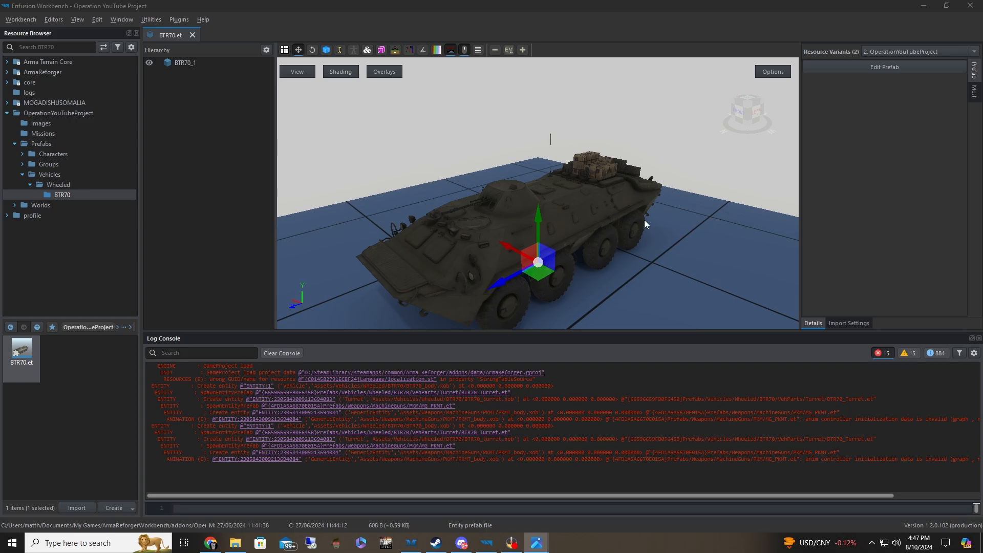
Examine the BTR70 model and the supply crates on its rear deck from several sides
key("d")
right_click_drag(645, 220, 618, 177)
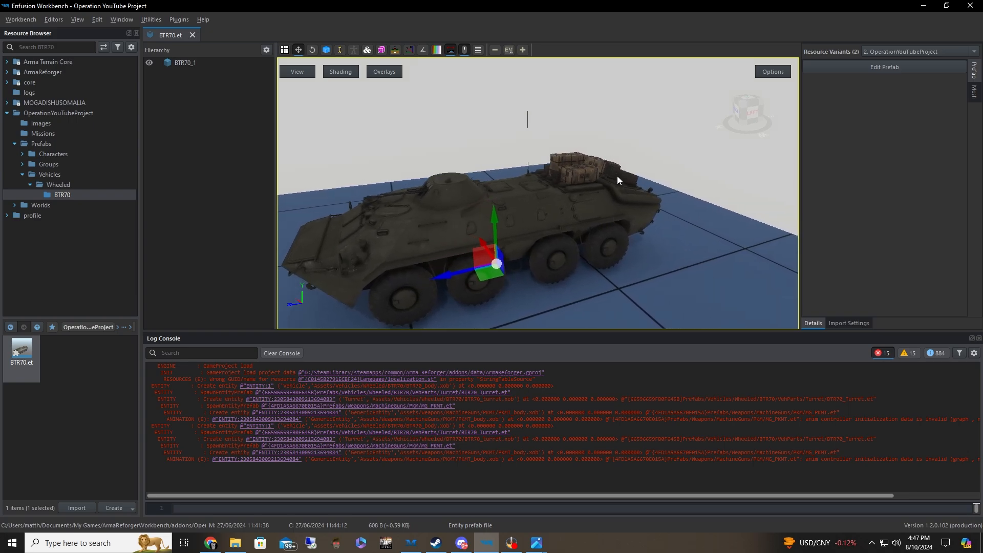
key("a")
right_click_drag(557, 241, 591, 264)
key("d")
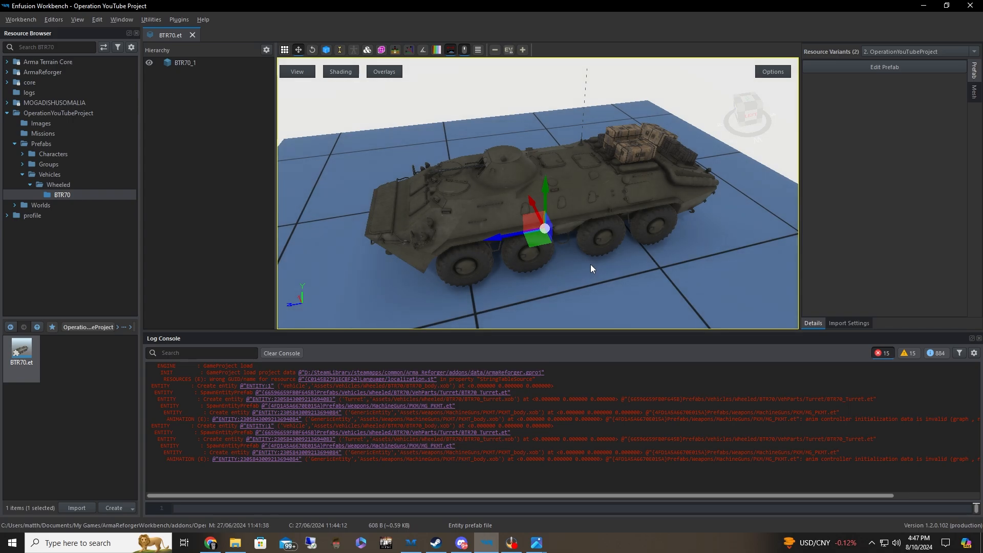
right_click_drag(609, 267, 596, 269)
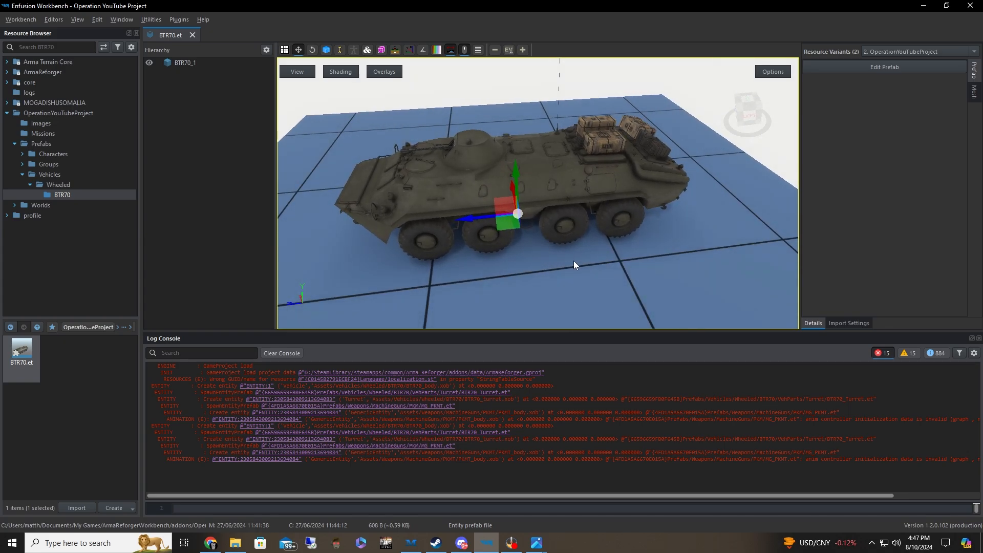
right_click_drag(573, 262, 589, 236)
right_click_drag(506, 238, 524, 238)
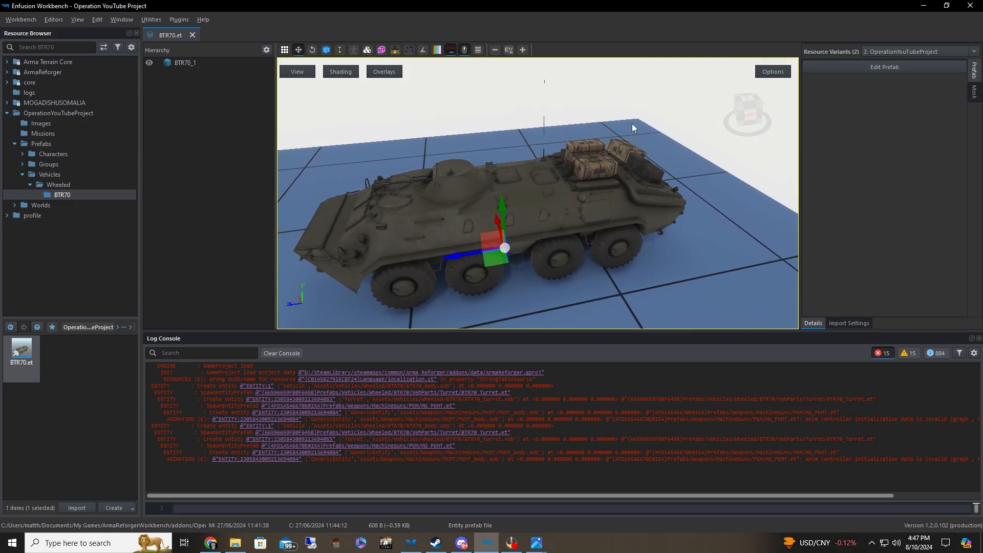
right_click_drag(625, 182, 451, 152)
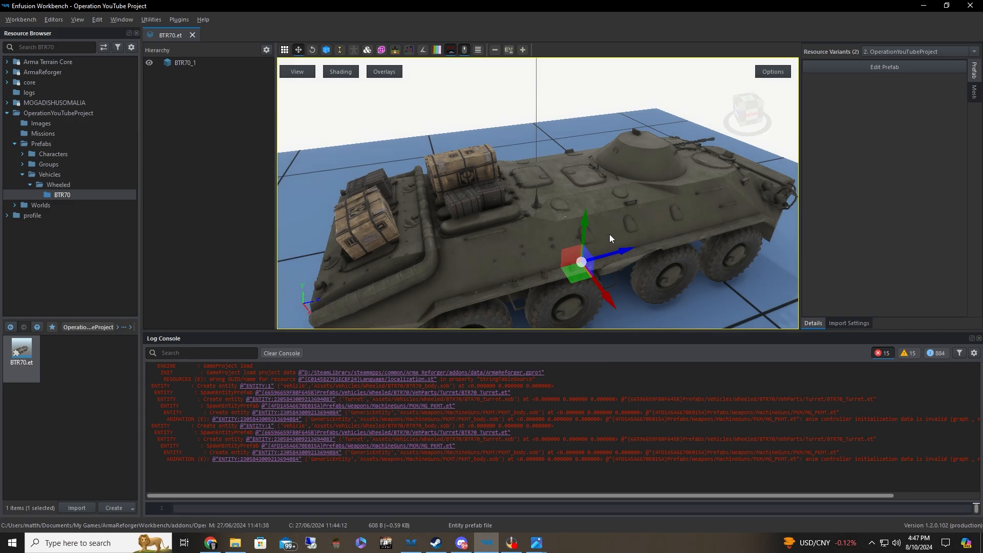
right_click_drag(609, 235, 596, 230)
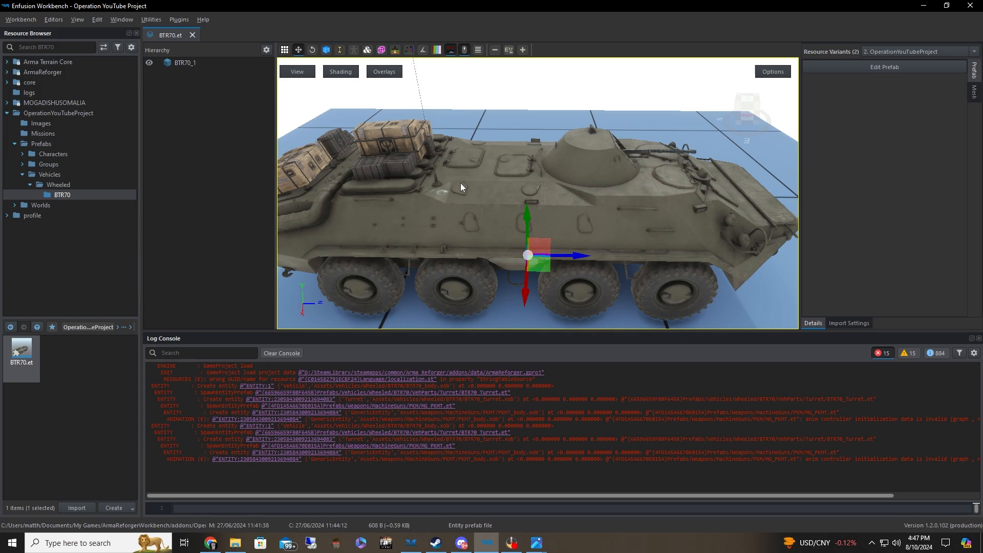
right_click_drag(460, 183, 448, 163)
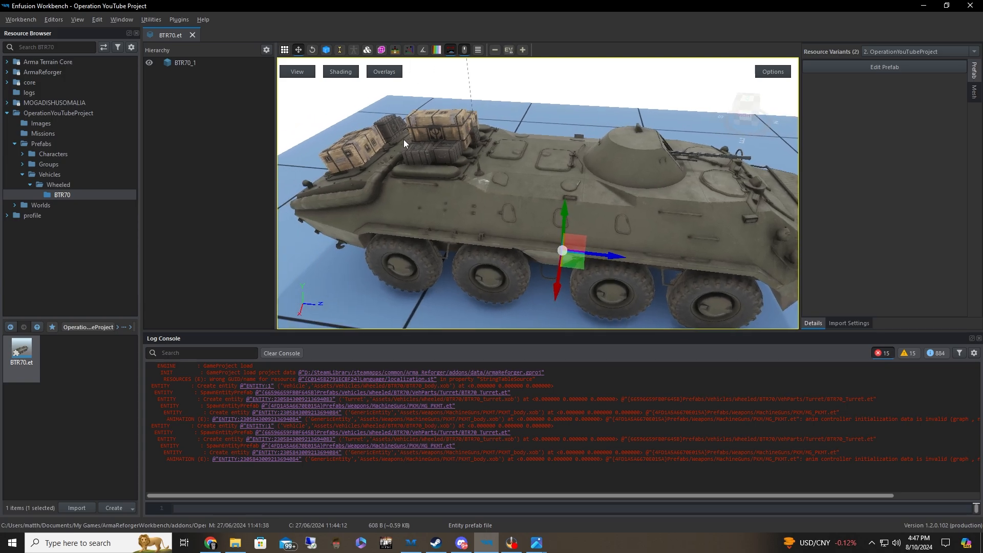
key("d")
key("w")
right_click_drag(579, 193, 565, 171)
key("s")
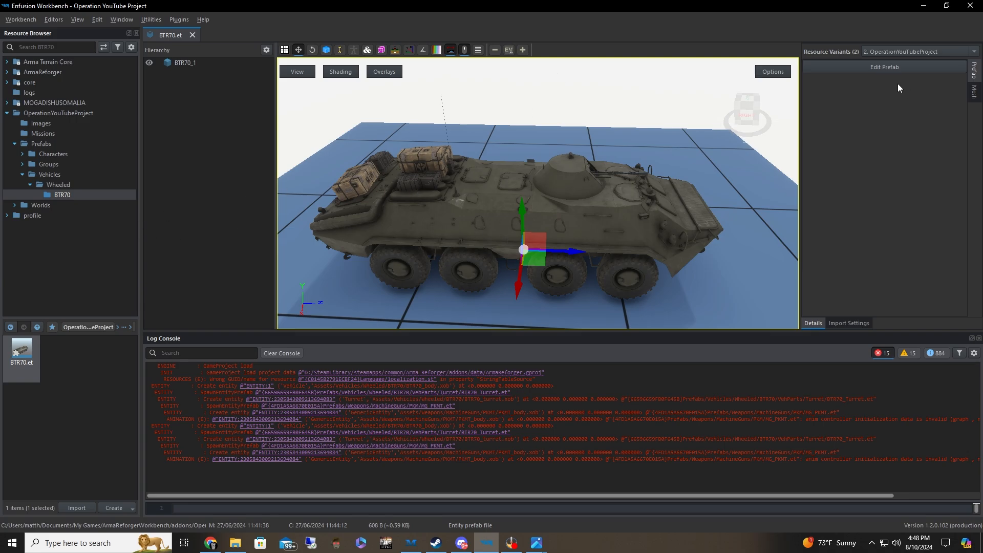
Open the BTR70 prefab for editing and select its SlotManagerComponent
left_click(898, 67)
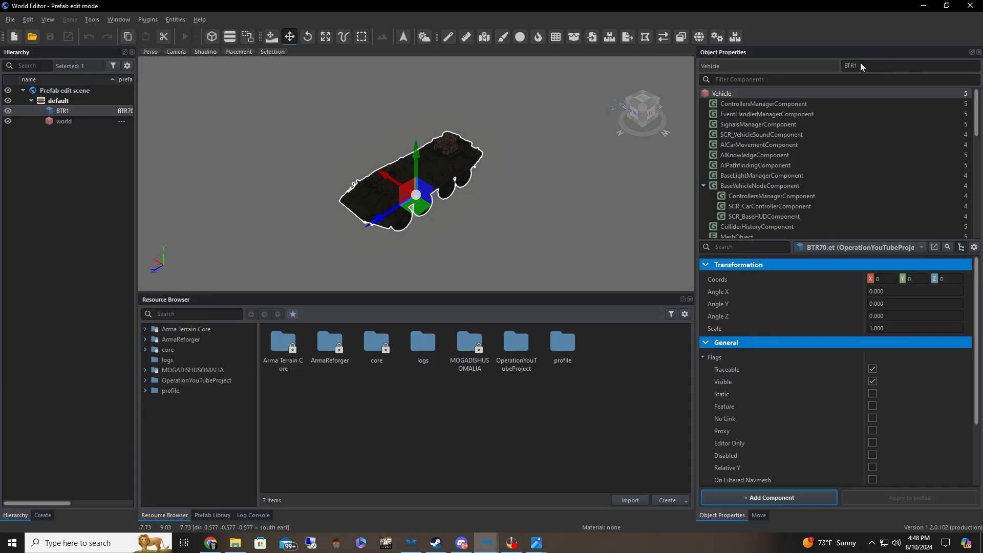
right_click_drag(460, 153, 480, 144)
key("w")
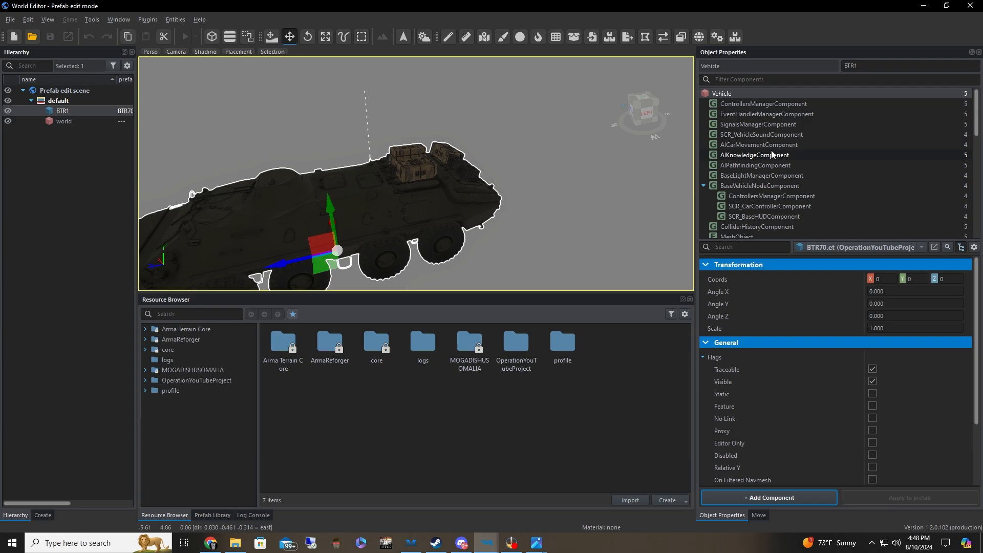
scroll(773, 155, "down", 5)
left_click(775, 174)
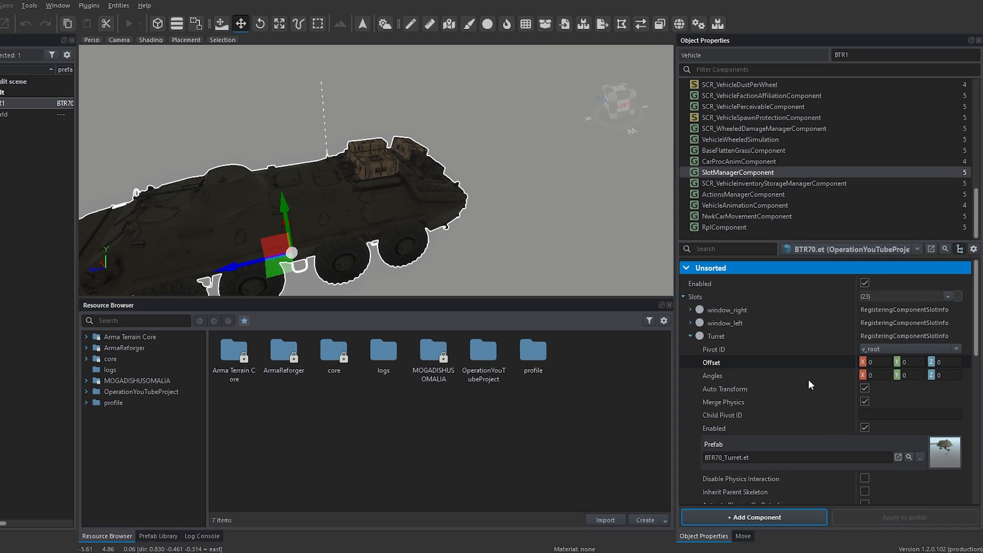
Expand the SupplyStorage_01 slot and locate its SupplyCrate_01_Vehicle.et prefab in the resource browser
scroll(809, 385, "down", 8)
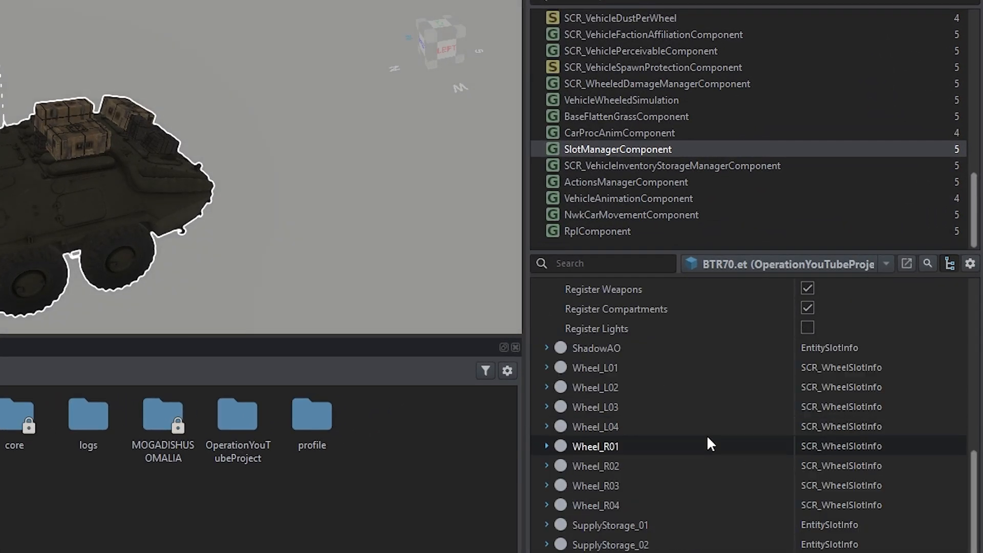
scroll(706, 437, "down", 3)
left_click(547, 466)
scroll(705, 468, "down", 6)
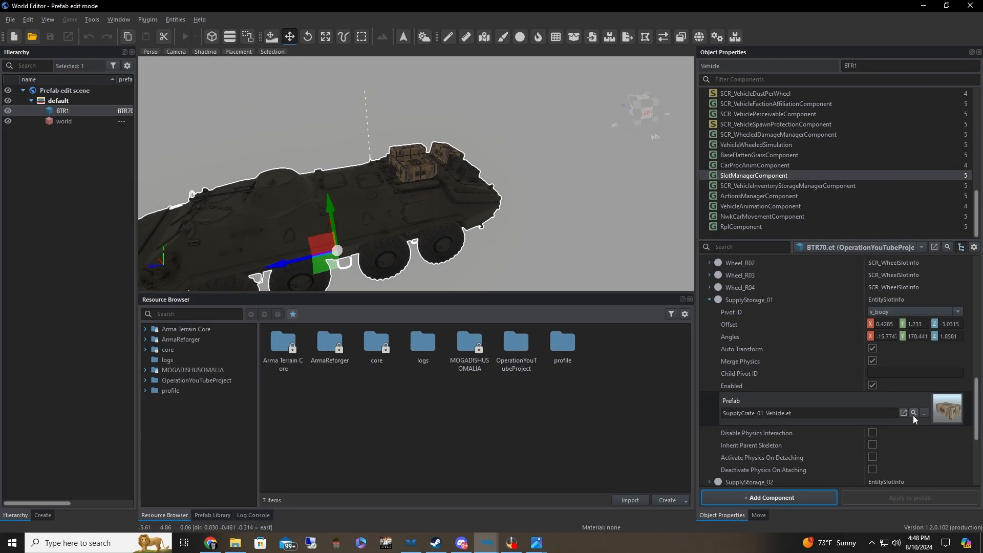
left_click(874, 530)
Override SupplyCrate_01_Vehicle.et in OperationYouTubeProject
key("d")
right_click_drag(435, 165, 332, 163)
key("w")
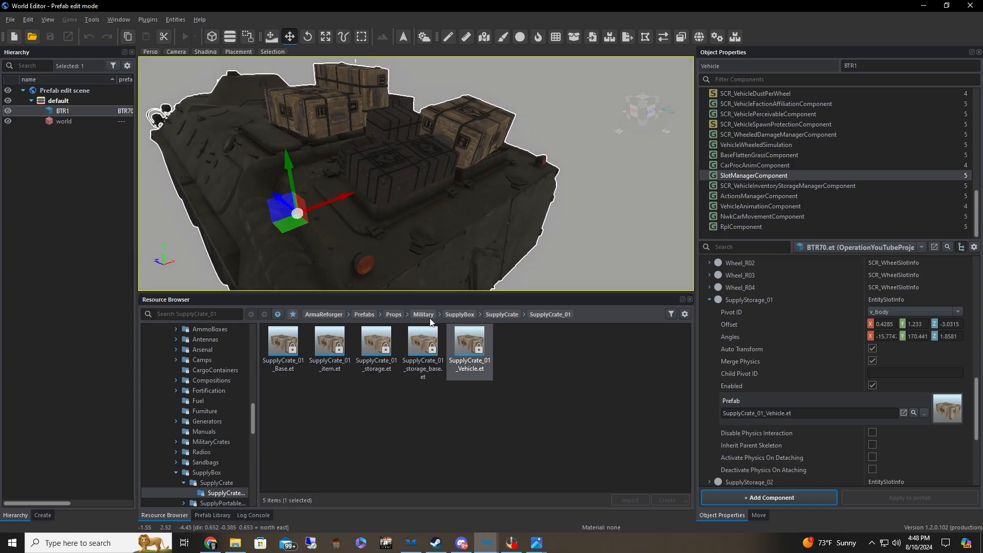
right_click(472, 348)
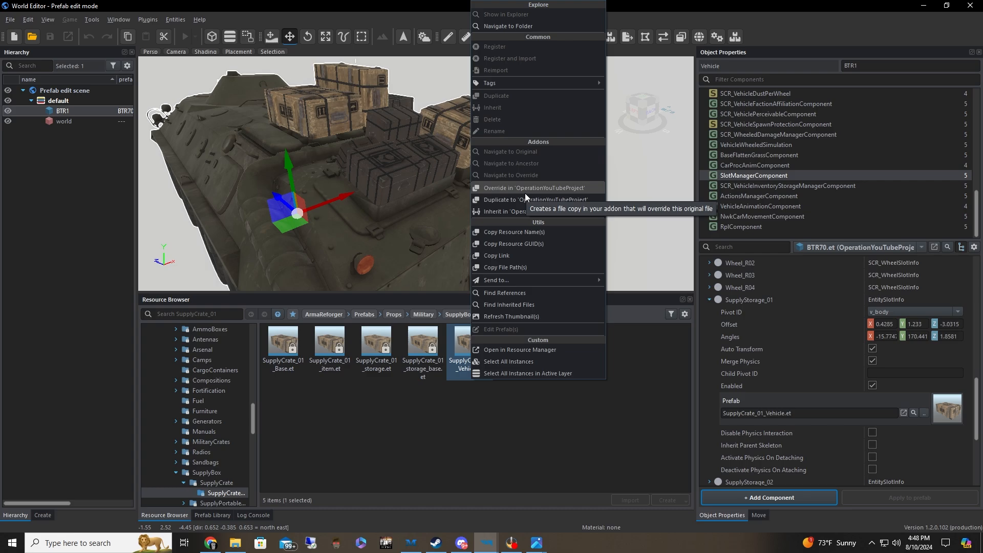
left_click(524, 193)
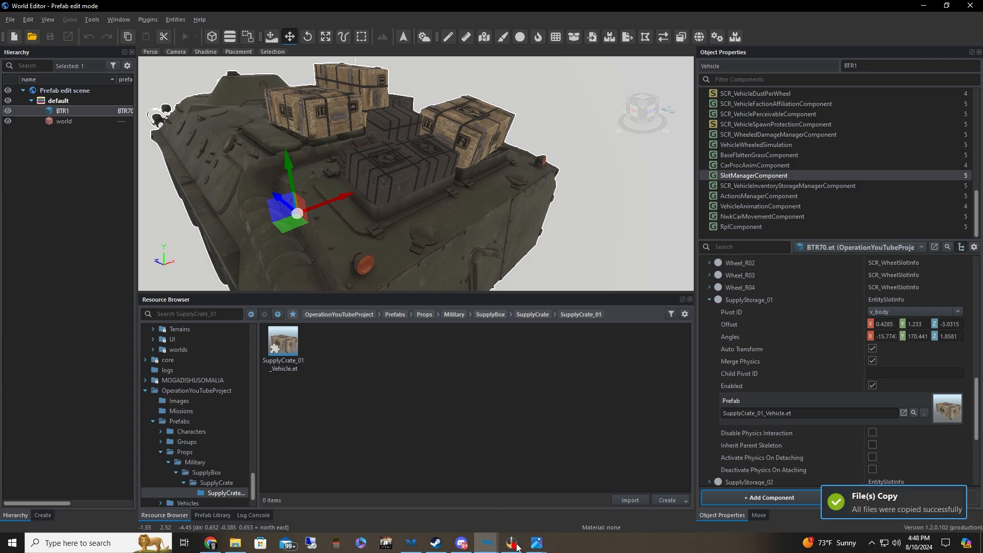
Switch to the main Workbench window and open the project's SupplyCrate_01_Vehicle.et from Props/Military/SupplyBox/SupplyCrate/SupplyCrate_01 for editing
left_click(487, 543)
left_click(423, 507)
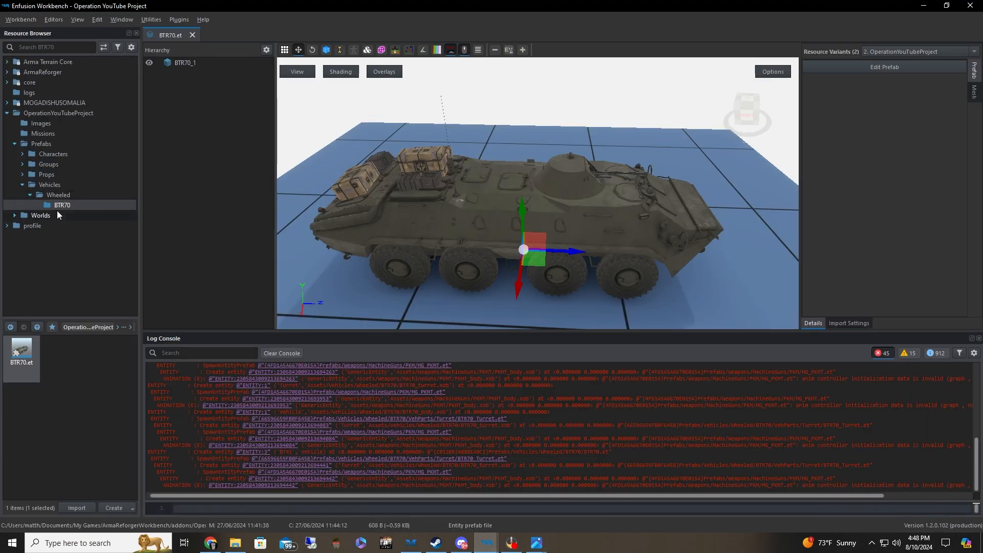
left_click(47, 175)
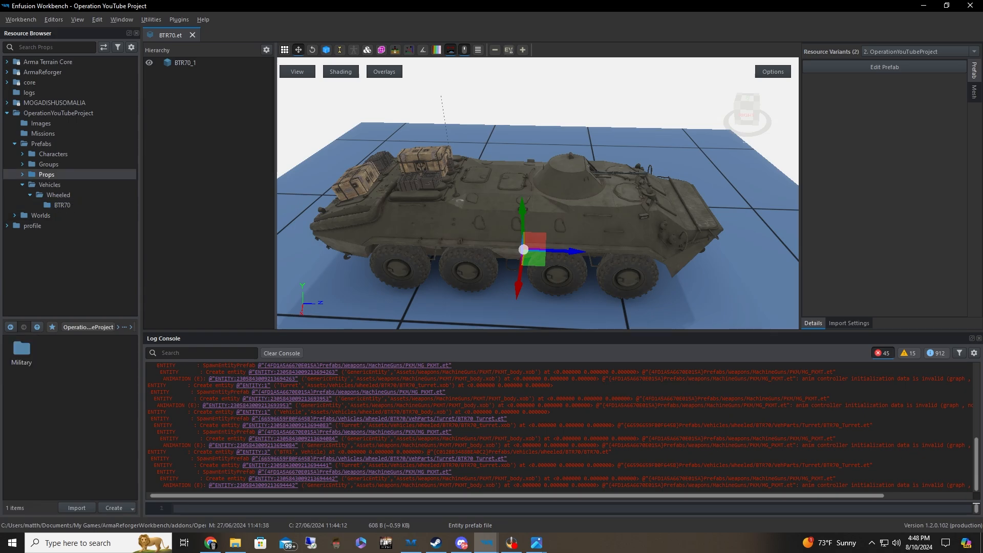
double_click(22, 353)
double_click(22, 353)
double_click(23, 354)
double_click(23, 353)
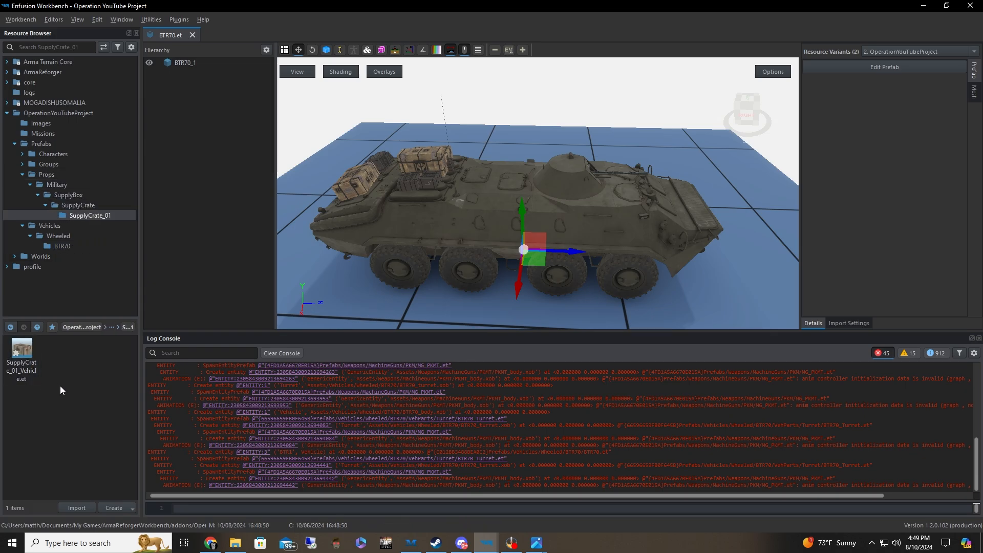
double_click(22, 353)
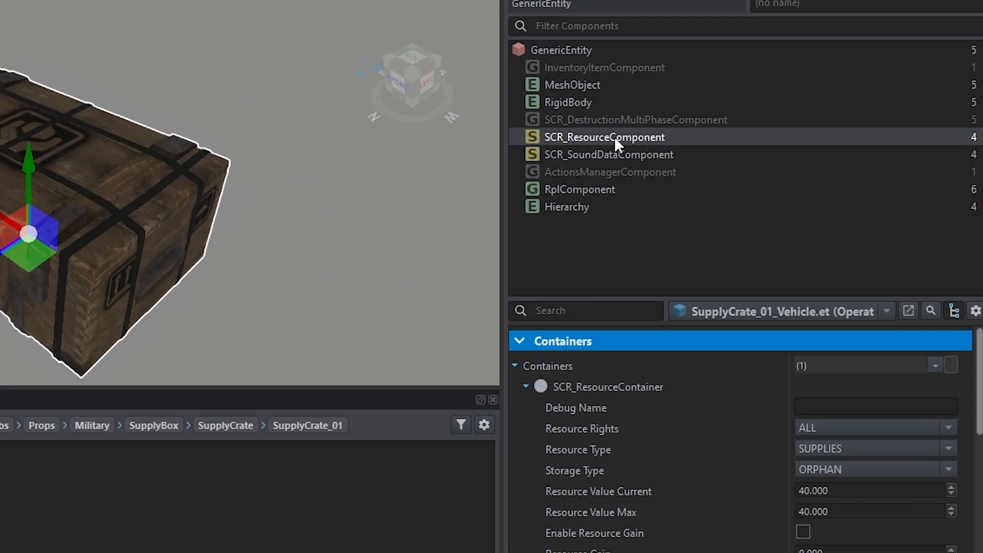
Set Resource Value Max to 500 in the container of the crate's SCR_ResourceComponent
left_click(515, 367)
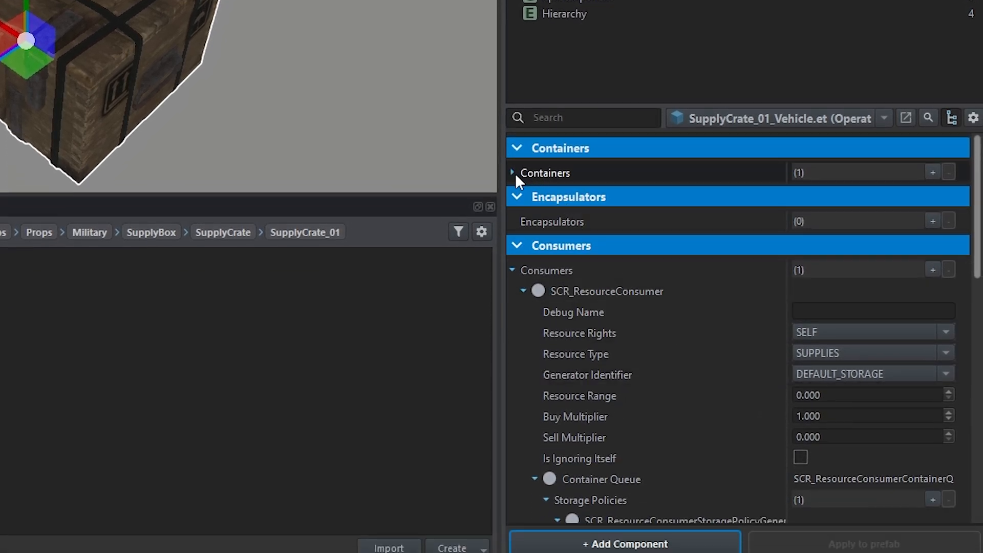
left_click(513, 277)
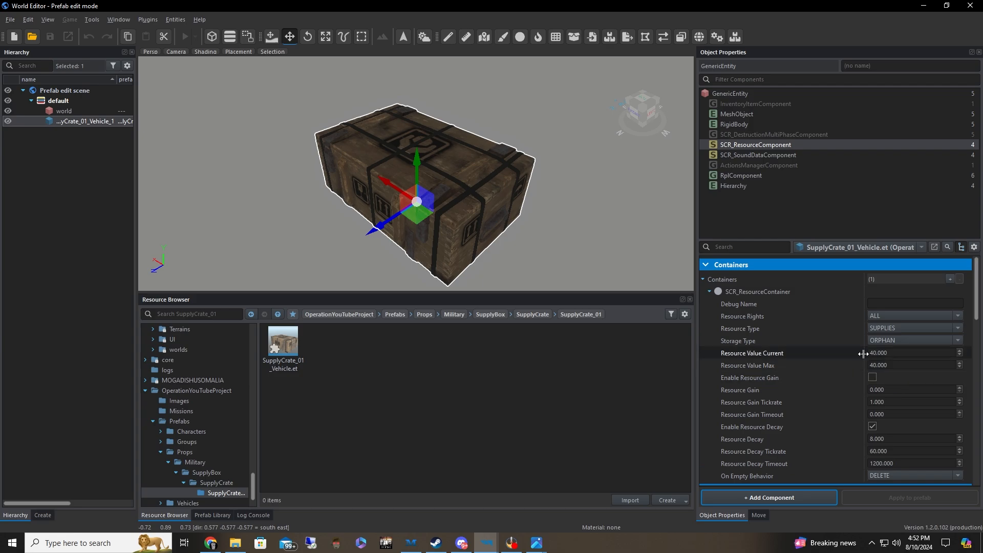
double_click(899, 362)
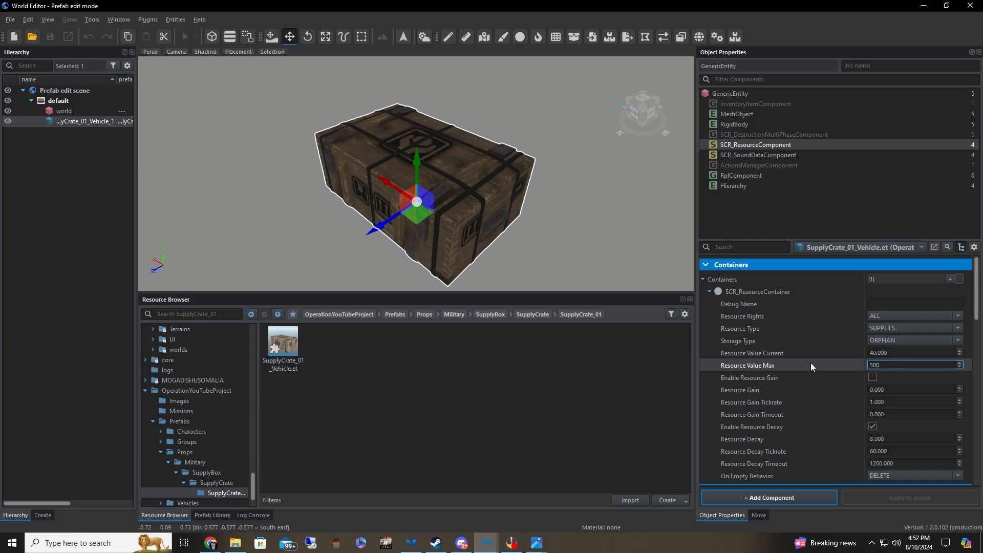
type("500")
key("Return")
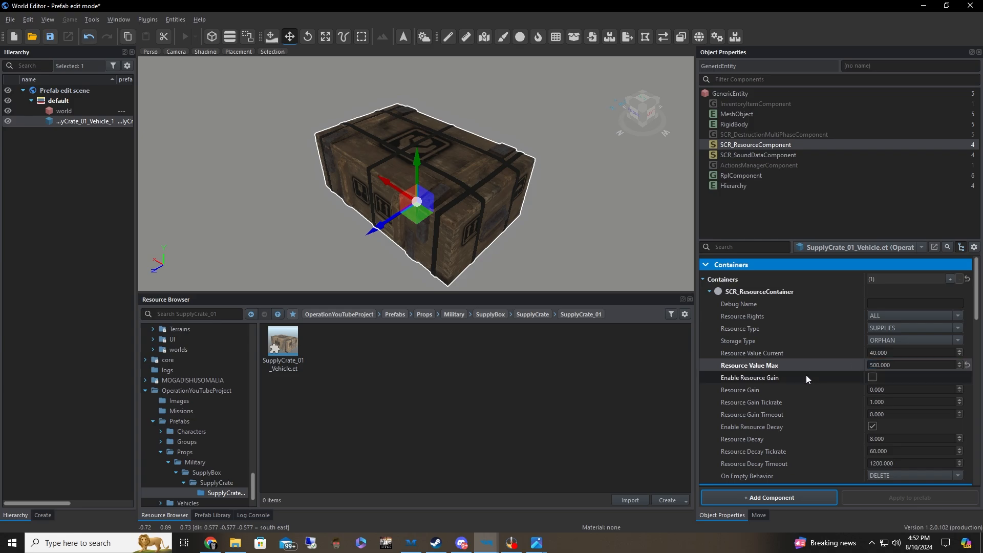
Save the supply crate prefab and close the World Editor
left_click(19, 20)
left_click(36, 55)
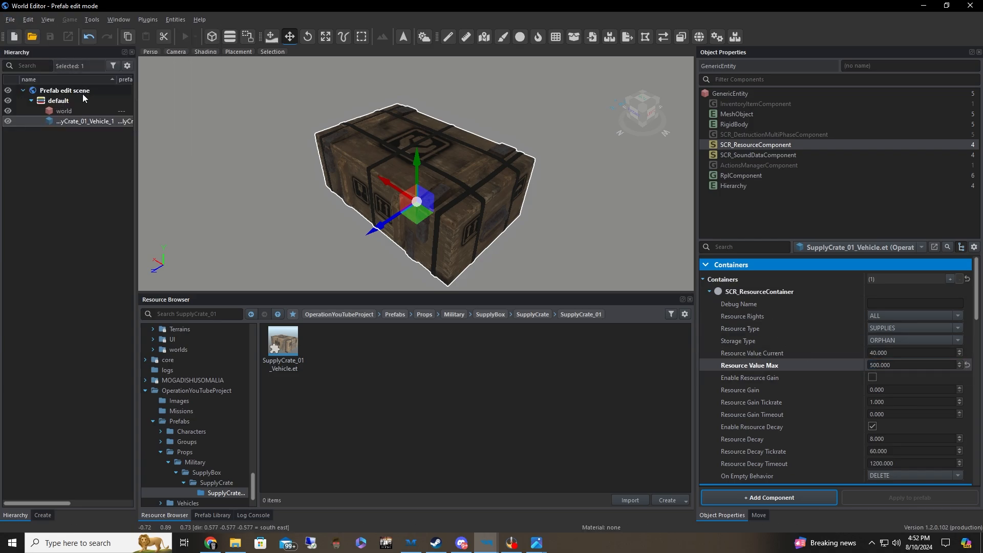
left_click(970, 6)
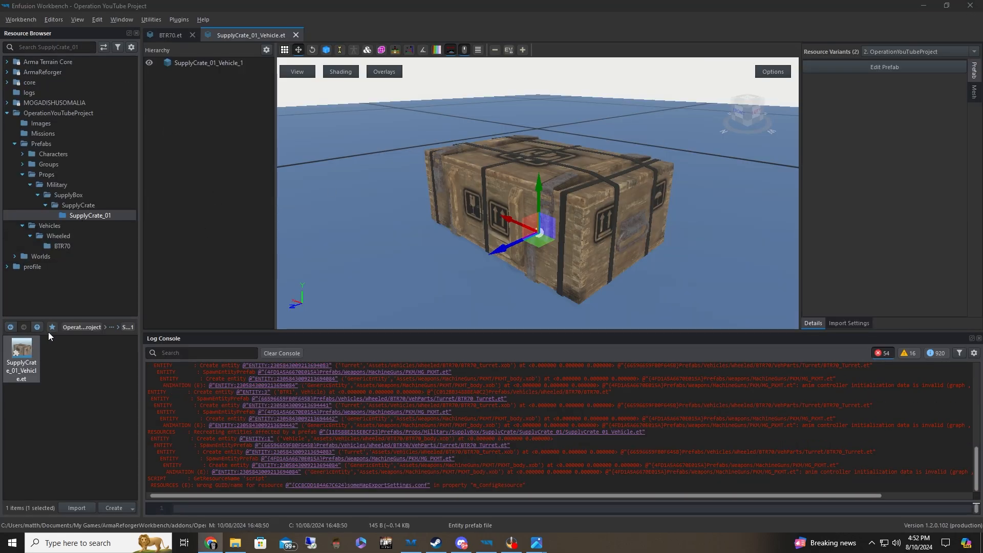
Return to BTR70.et, open it for prefab editing and select its SlotManagerComponent again
left_click(171, 35)
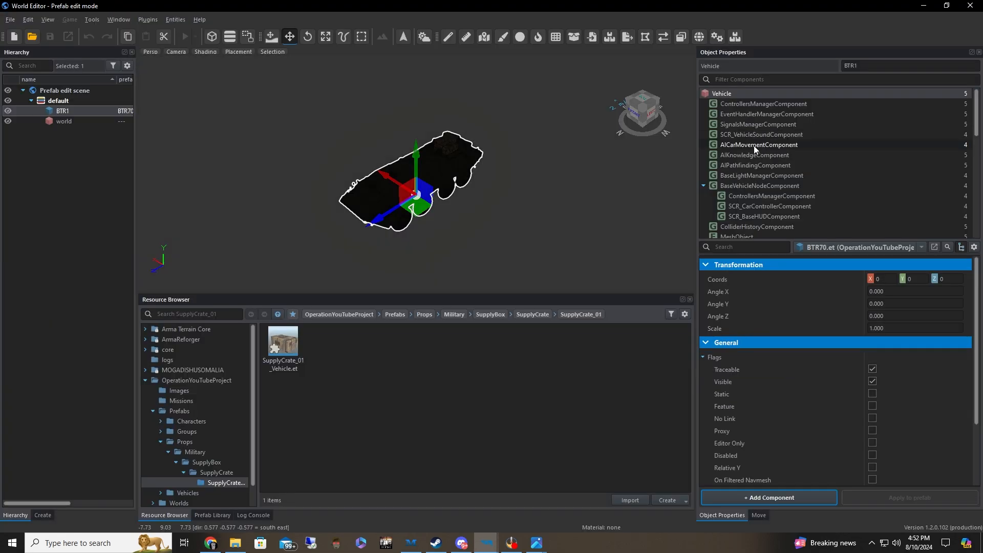
scroll(763, 210, "down", 8)
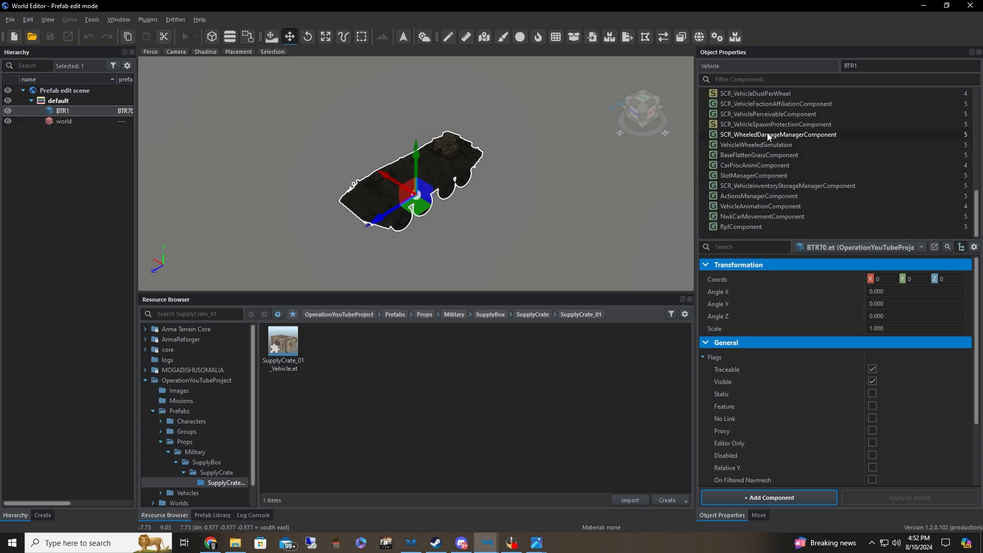
left_click(754, 175)
scroll(872, 351, "down", 1)
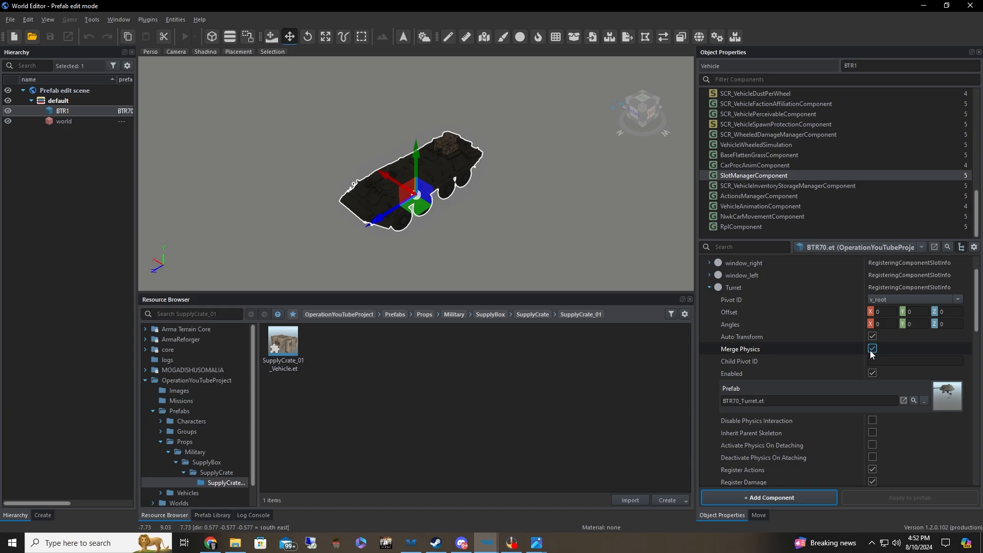
Collapse the Turret slot, expand SupplyStorage_01 and locate its assigned crate prefab in the resource browser
scroll(814, 345, "up", 1)
left_click(710, 328)
scroll(808, 349, "down", 1)
scroll(807, 346, "down", 3)
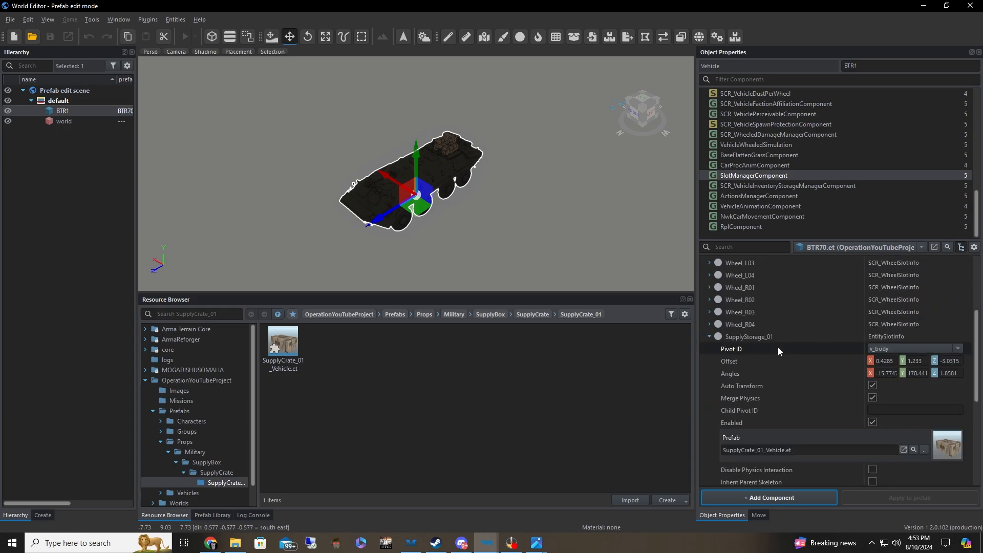
left_click(914, 412)
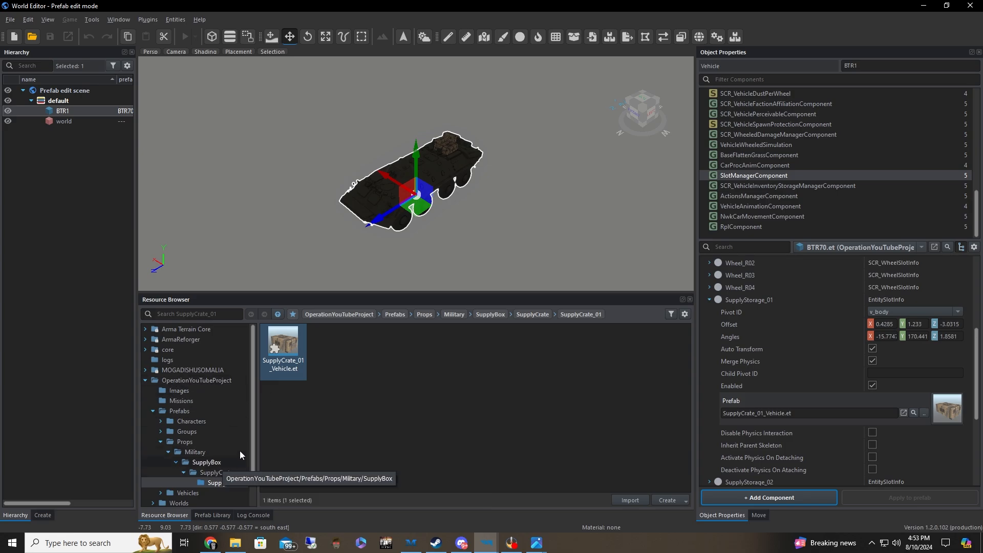
Collapse SupplyStorage_01, expand SupplyStorage_02 and compare its prefab with the containers on the vehicle's rear
left_click(711, 302)
left_click(710, 310)
left_click(710, 310)
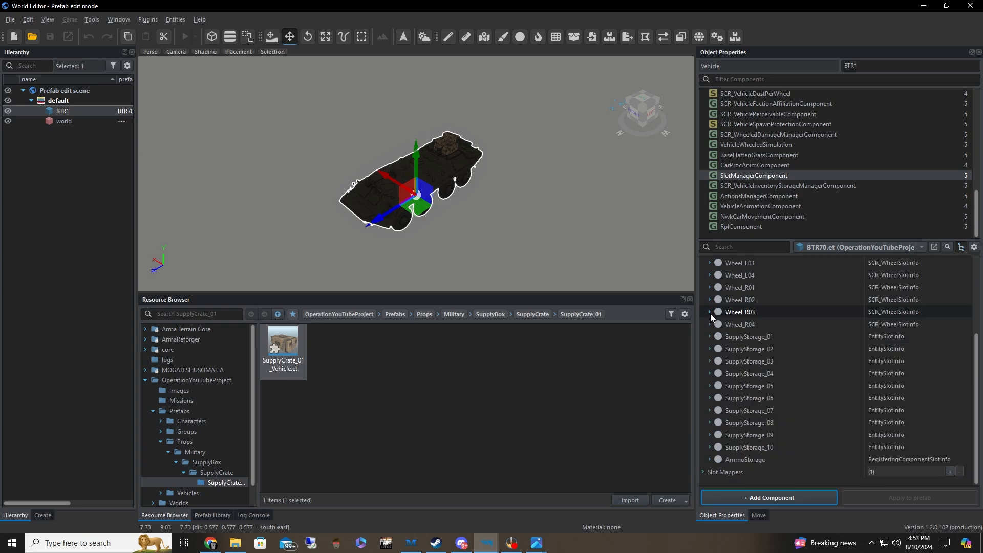
left_click(709, 348)
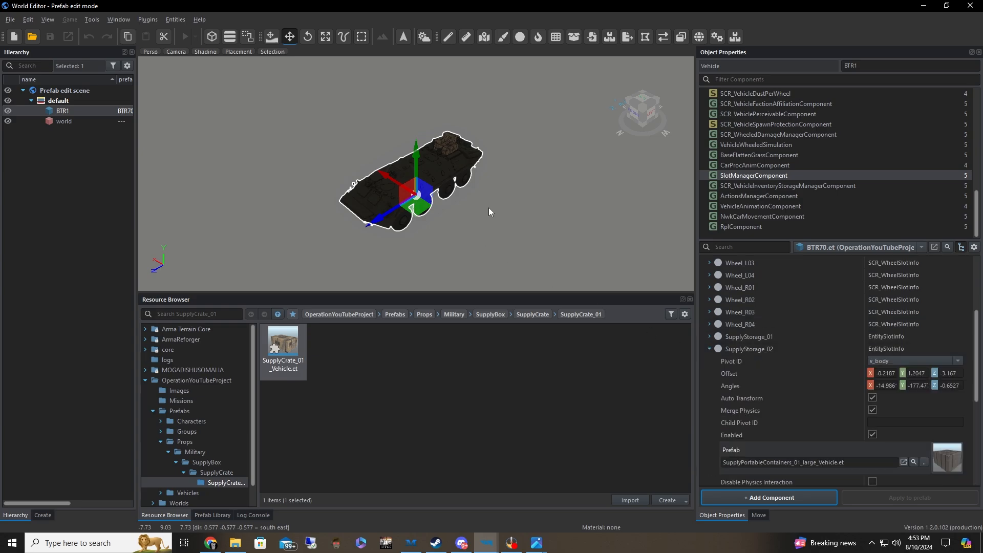
scroll(491, 194, "up", 5)
right_click_drag(493, 181, 387, 177)
key("s")
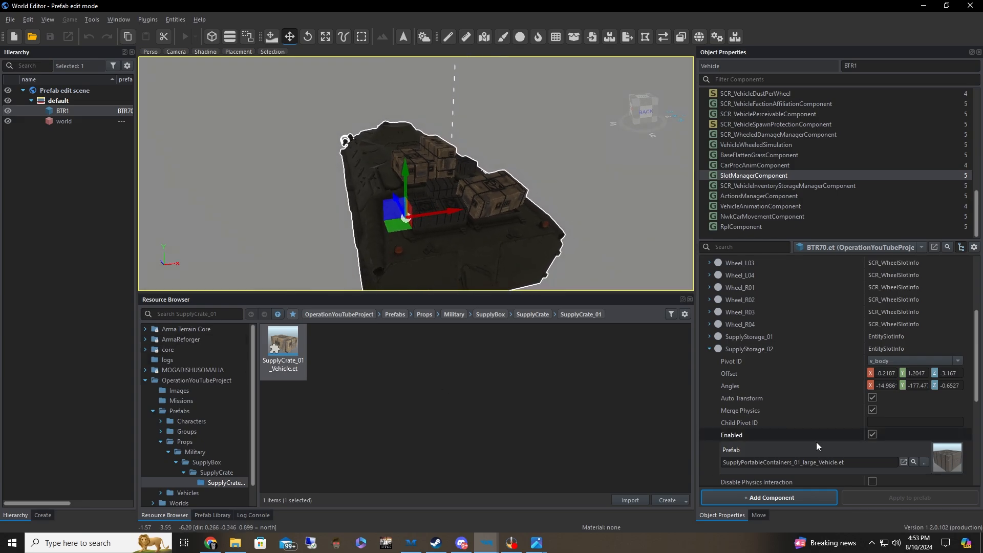
Collapse SupplyStorage_02 and expand SupplyStorage_03 to check which prefab it uses
left_click(709, 349)
left_click(709, 361)
scroll(840, 397, "down", 2)
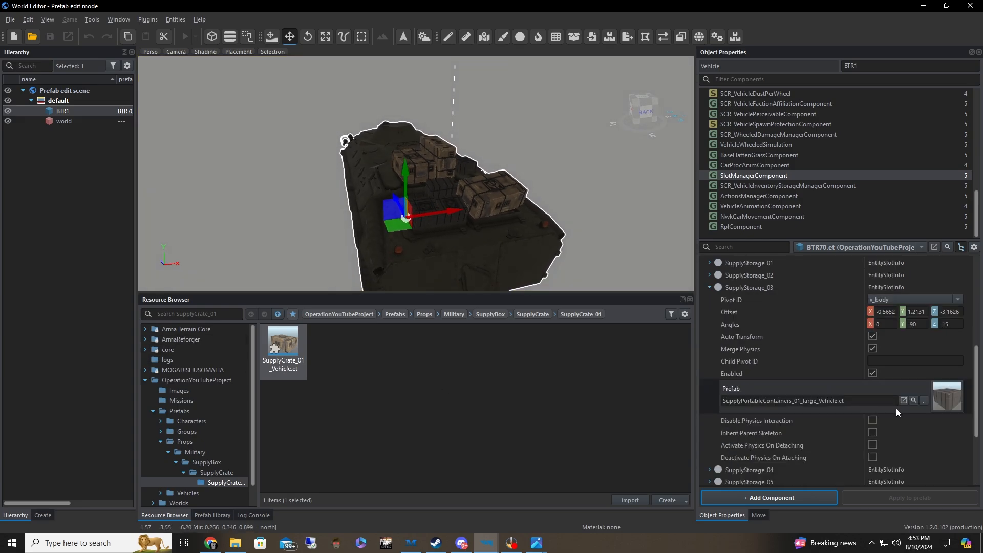
Collapse SupplyStorage_03 and check the prefabs and placement settings of the SupplyStorage_04 and SupplyStorage_05 slots
scroll(820, 384, "up", 2)
left_click(710, 361)
left_click(709, 361)
scroll(757, 390, "down", 3)
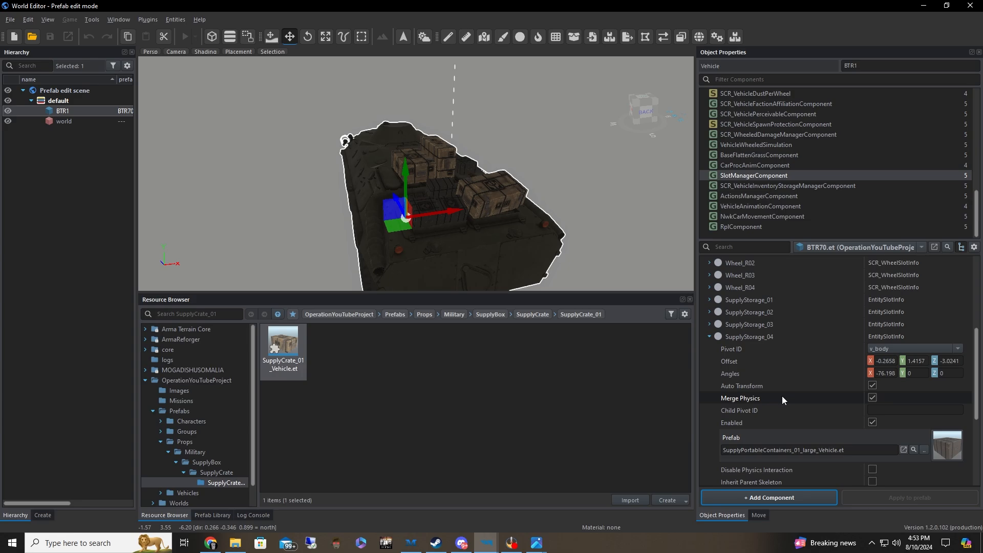
left_click(712, 337)
left_click(710, 386)
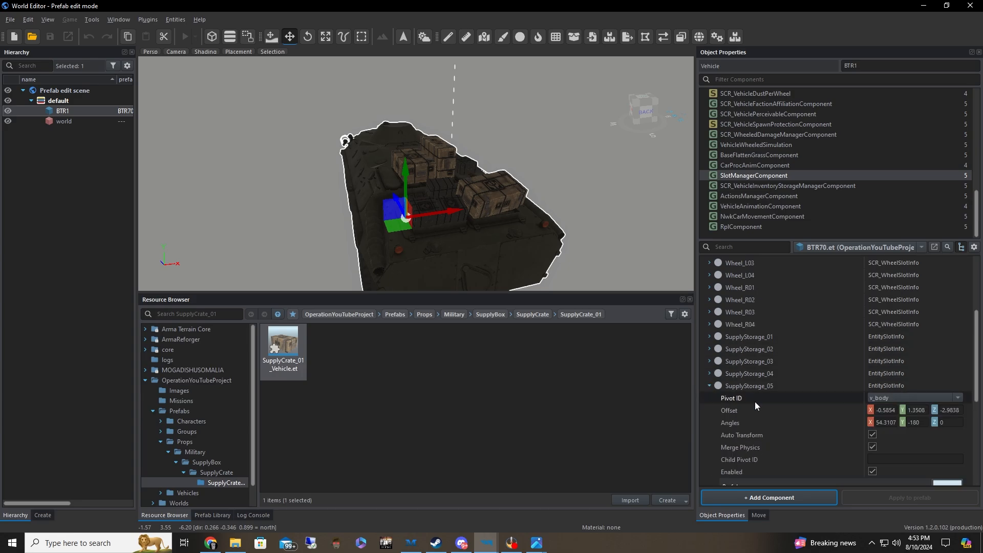
scroll(768, 405, "down", 3)
left_click(710, 349)
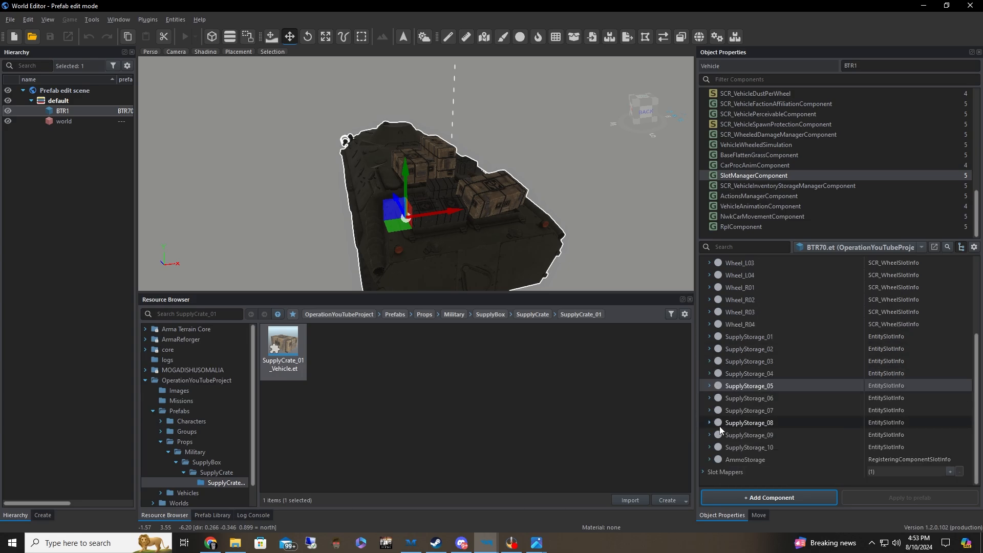
Check which prefab SupplyStorage_06 uses, collapse it, and view the vehicle's mounted crates from the side
left_click(710, 362)
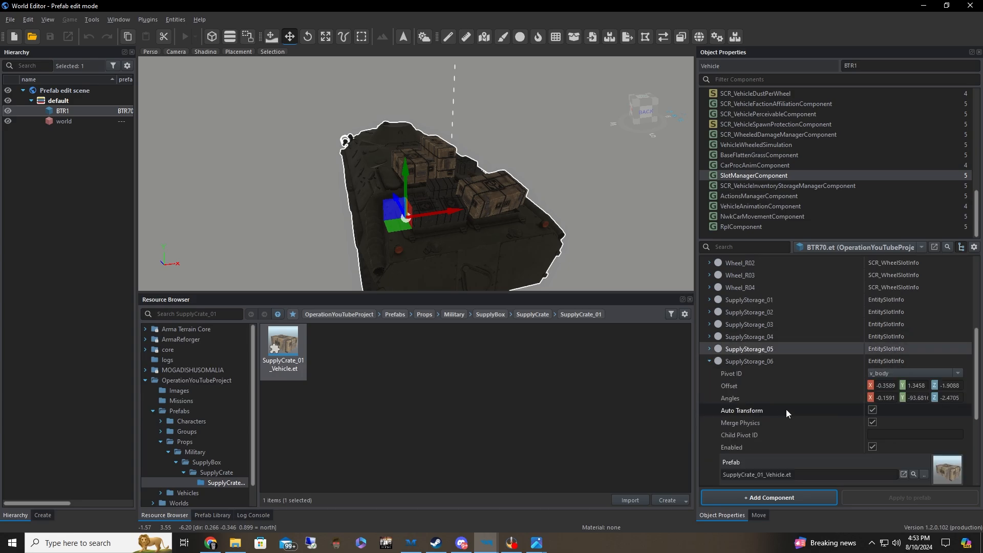
left_click(709, 360)
key("a")
right_click_drag(484, 172, 583, 179)
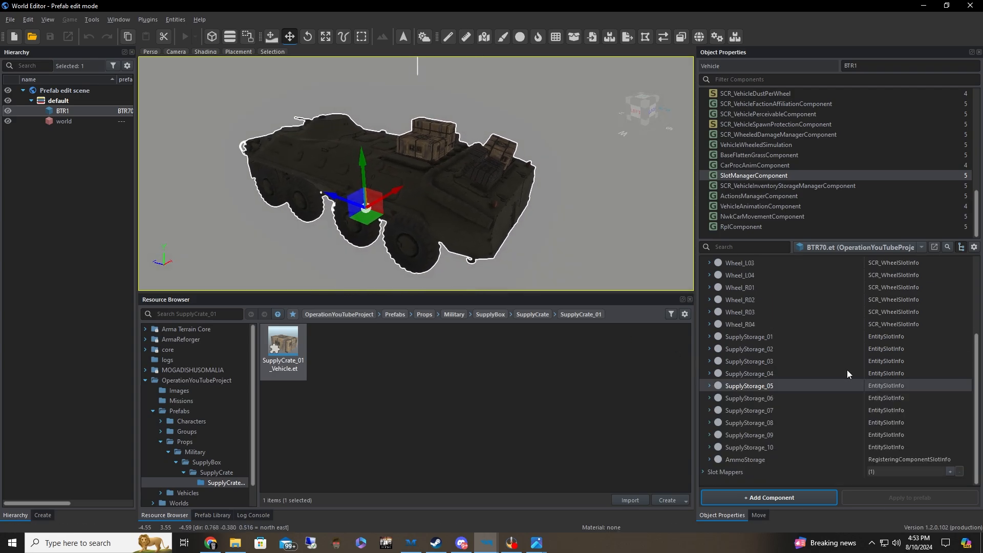
Add a new EntitySlotInfo slot named SupplyBitch directly after SupplyStorage_02 in the SlotManagerComponent's slots
left_click(778, 362)
scroll(859, 344, "up", 3)
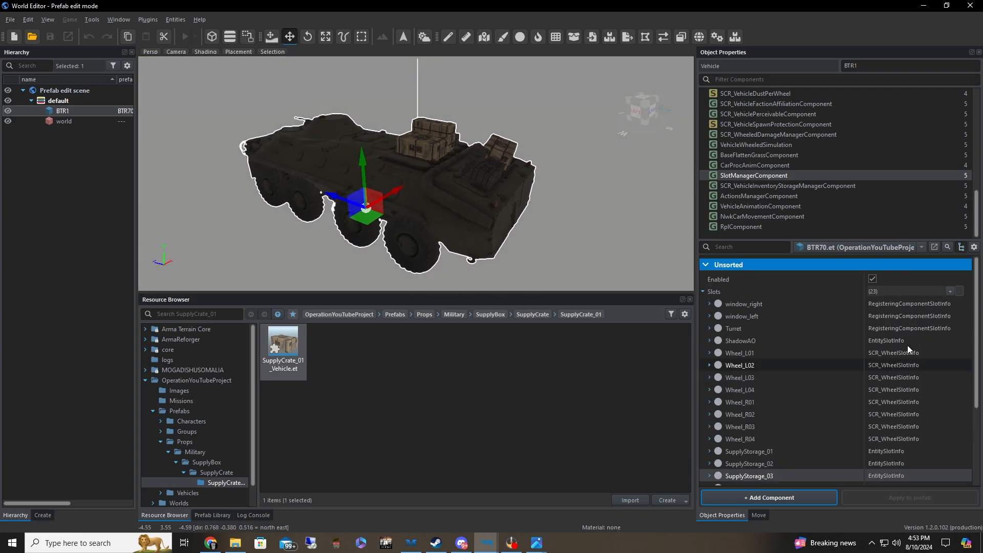
left_click(952, 291)
left_click(755, 463)
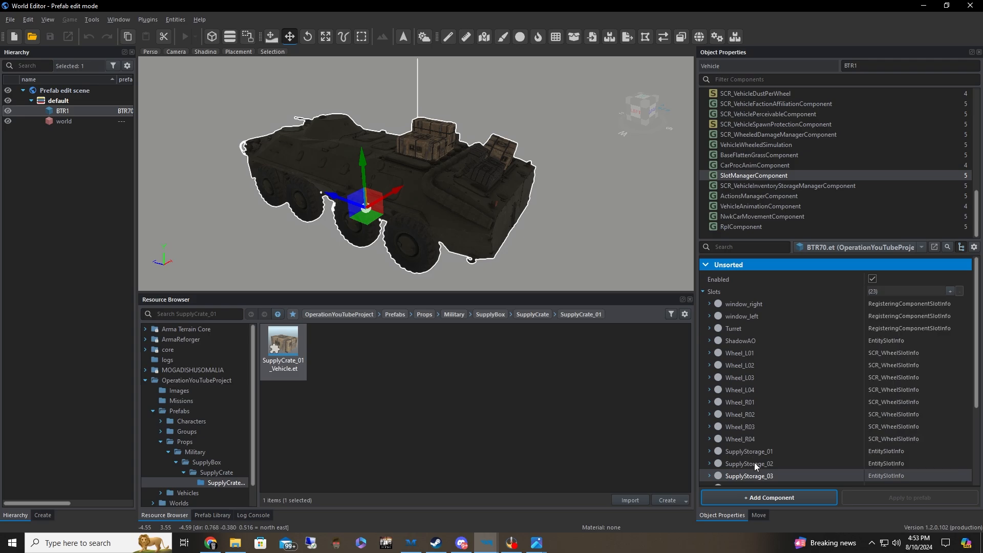
left_click(757, 465)
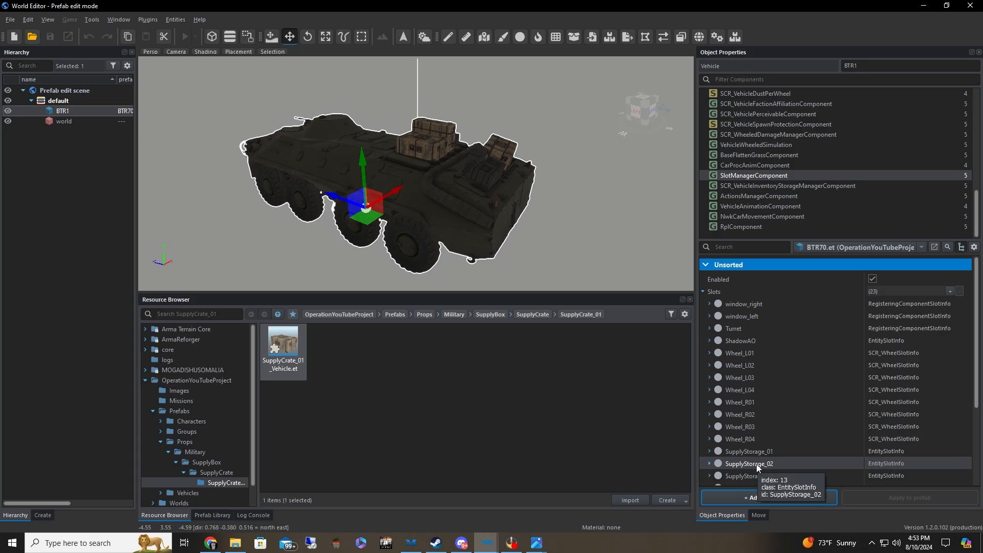
left_click(948, 290)
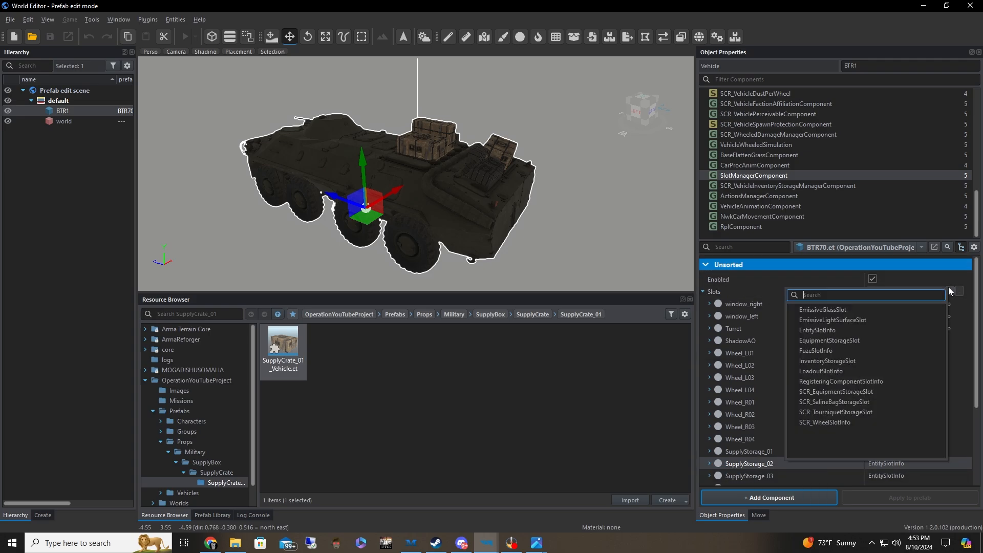
left_click(861, 330)
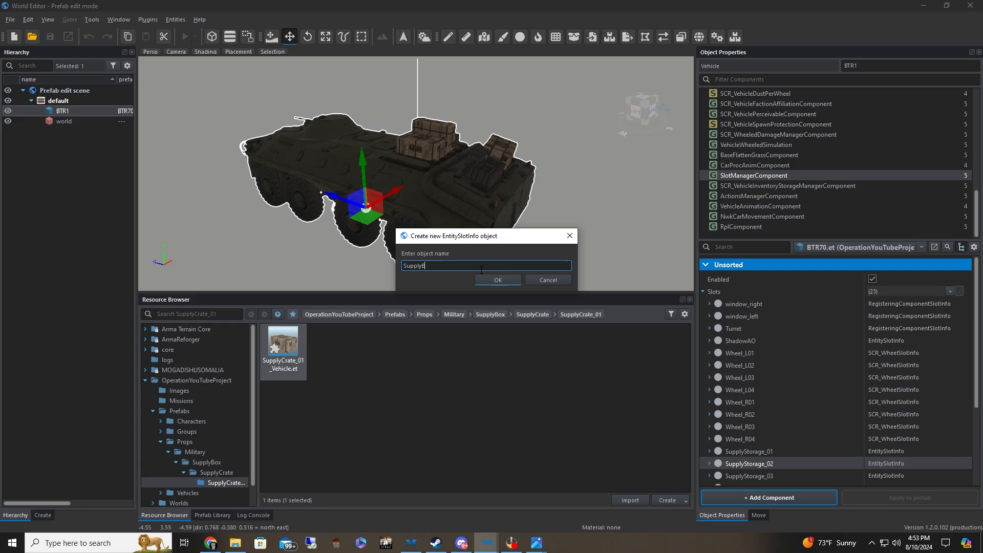
left_click(497, 280)
Expand the SupplyBitch slot and assign SupplyCrate_01_Vehicle.et as its prefab
scroll(748, 374, "down", 3)
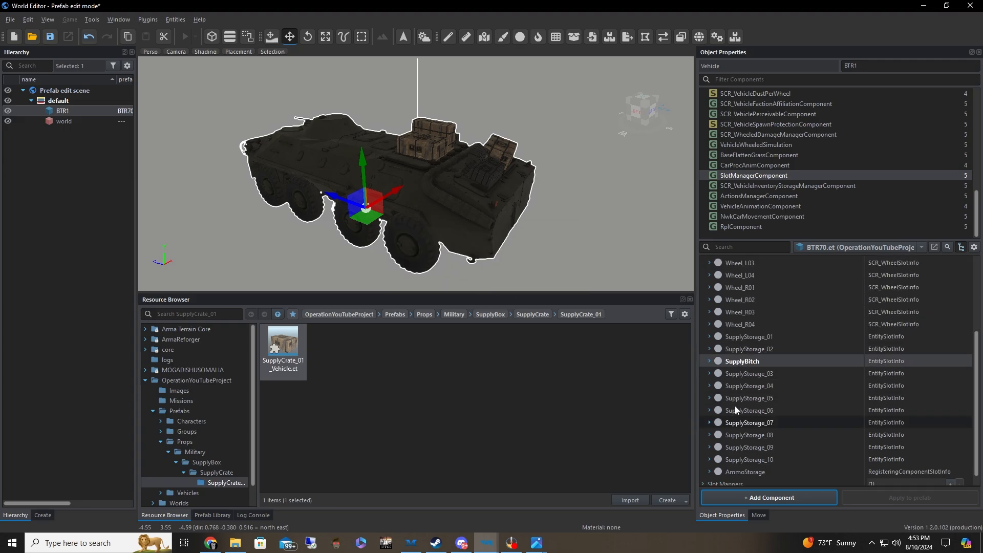
scroll(856, 364, "down", 3)
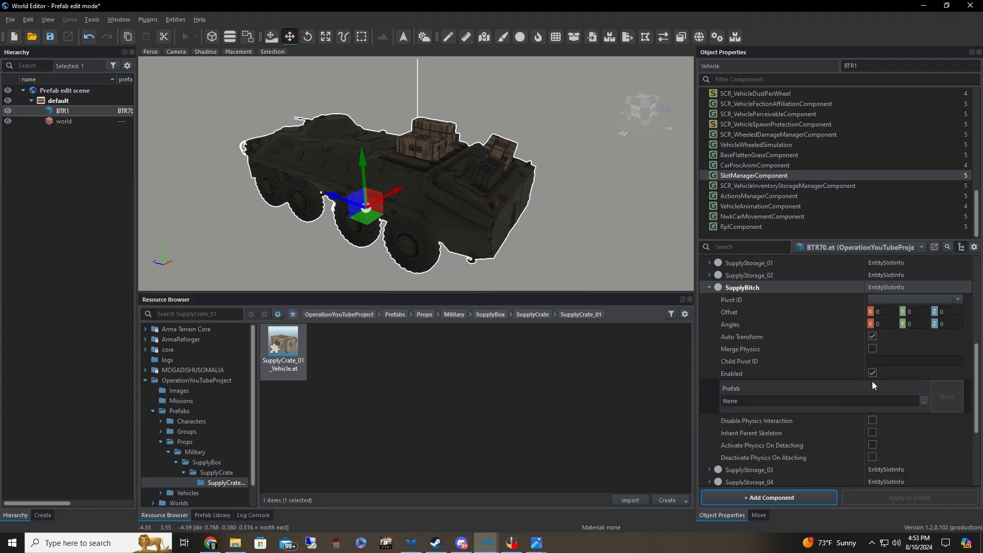
left_click_drag(283, 342, 785, 391)
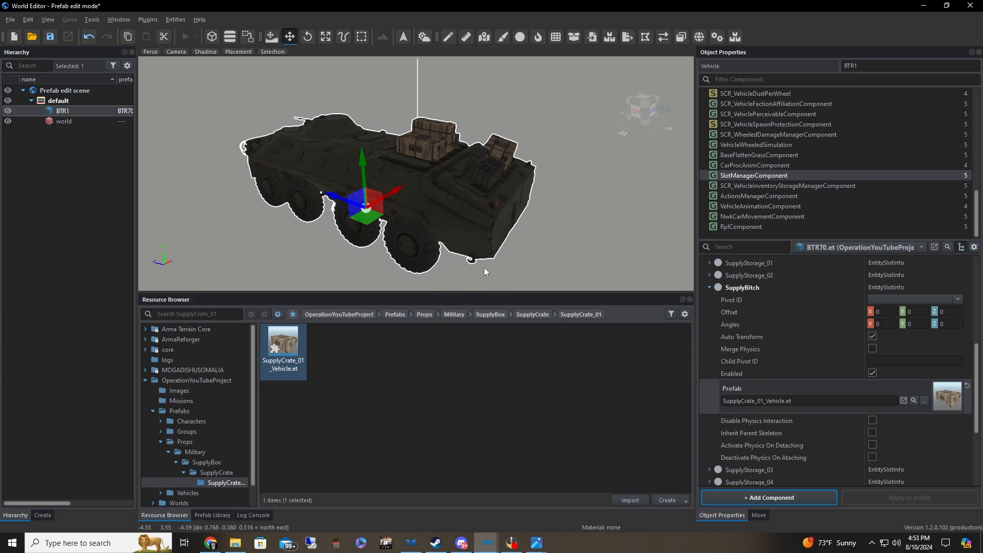
Locate the new crate beneath the vehicle and raise it above the roof by setting the SupplyBitch slot's Y offset to 2
key("a")
right_click_drag(484, 268, 538, 267)
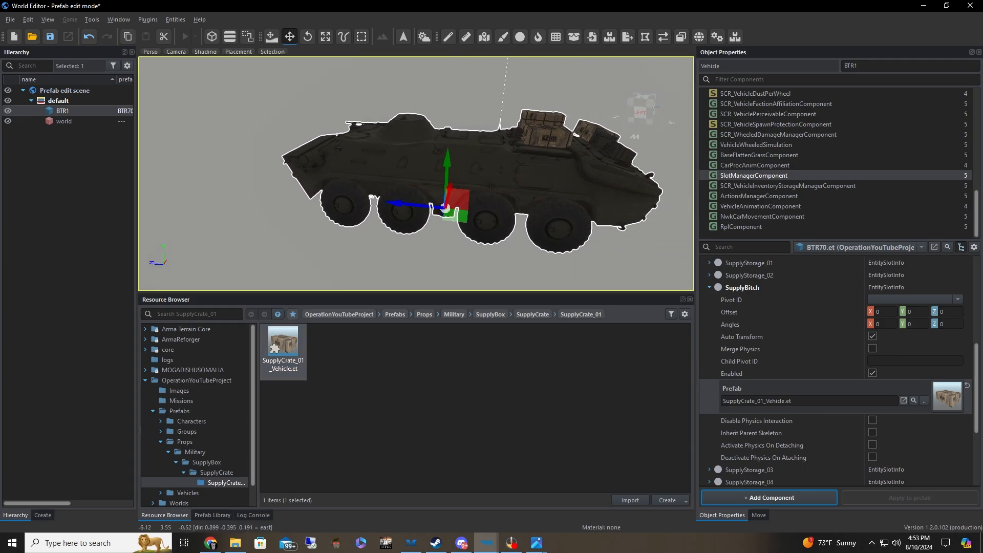
key("d")
left_click_drag(447, 220, 460, 202)
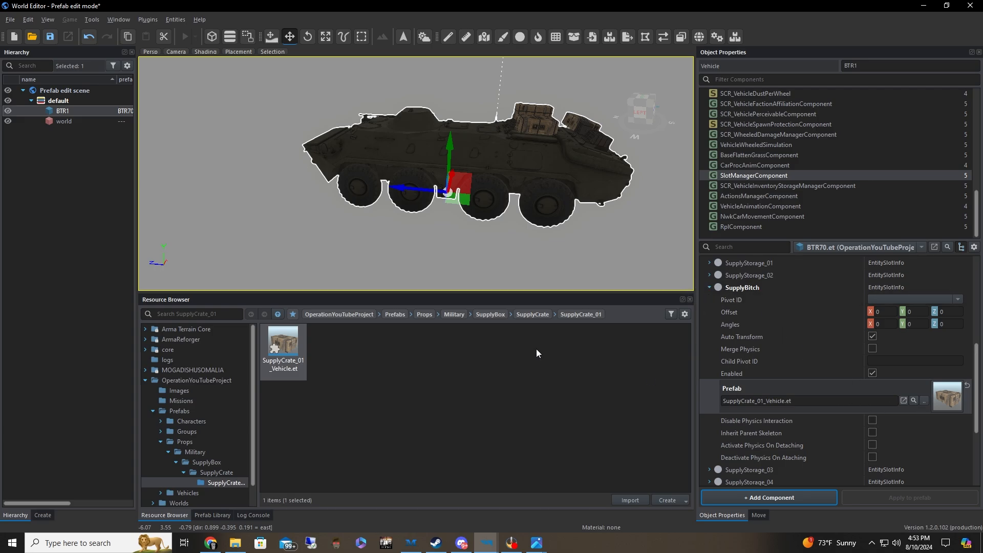
scroll(434, 237, "up", 10)
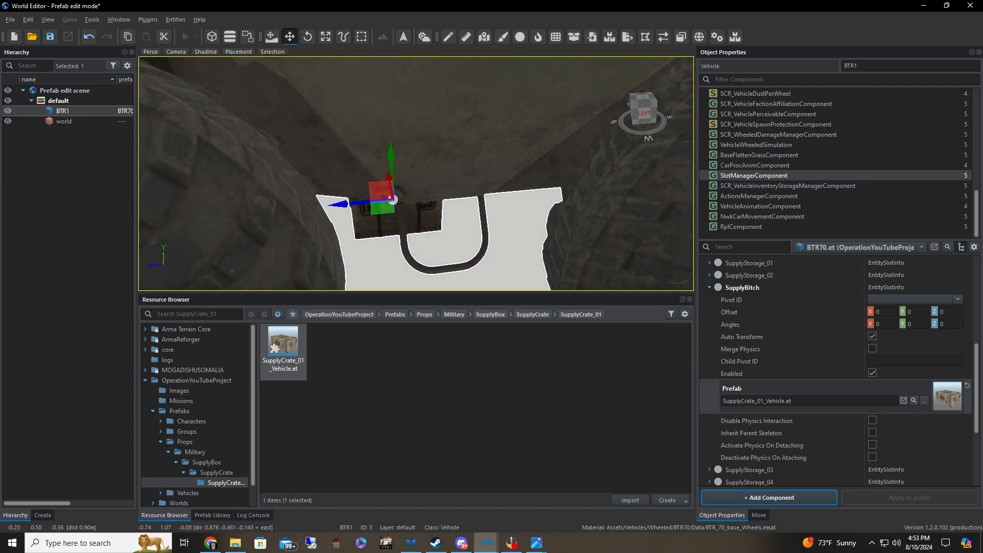
key("f")
right_click_drag(435, 237, 558, 206)
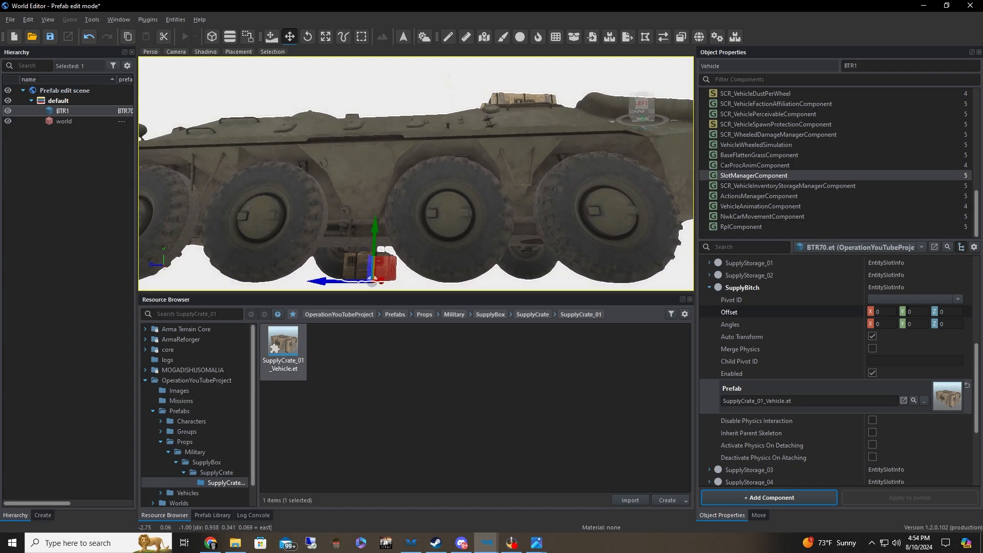
left_click(916, 312)
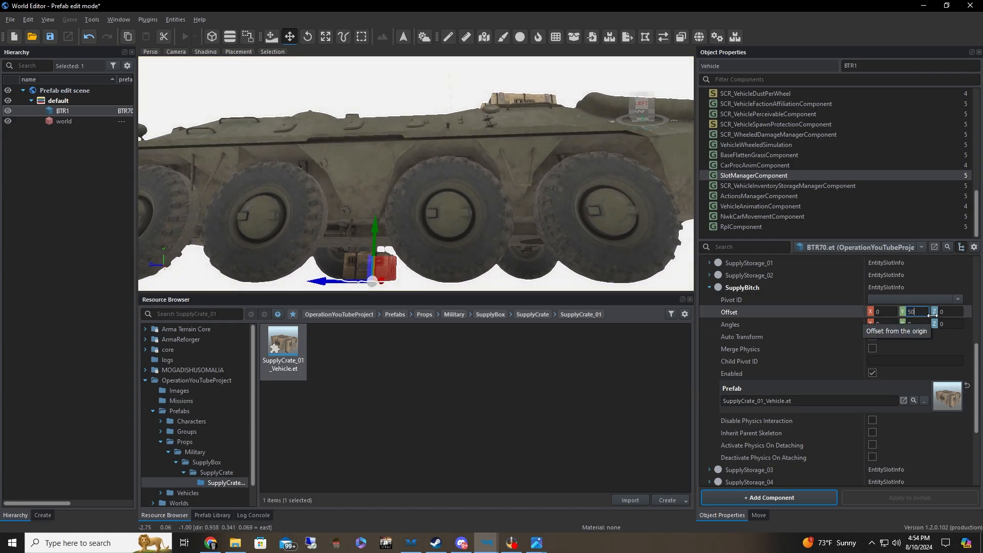
key("Return")
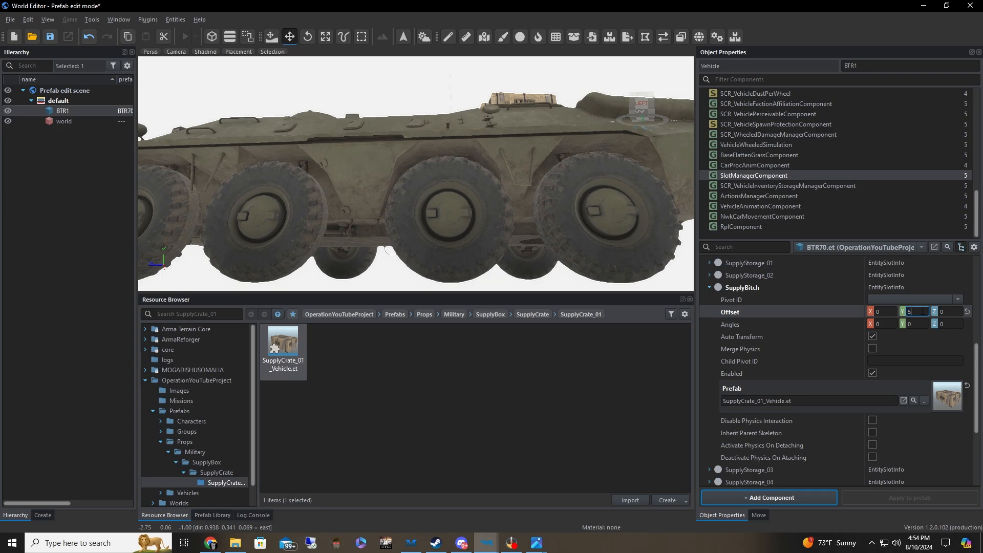
left_click(914, 312)
type("2")
key("Return")
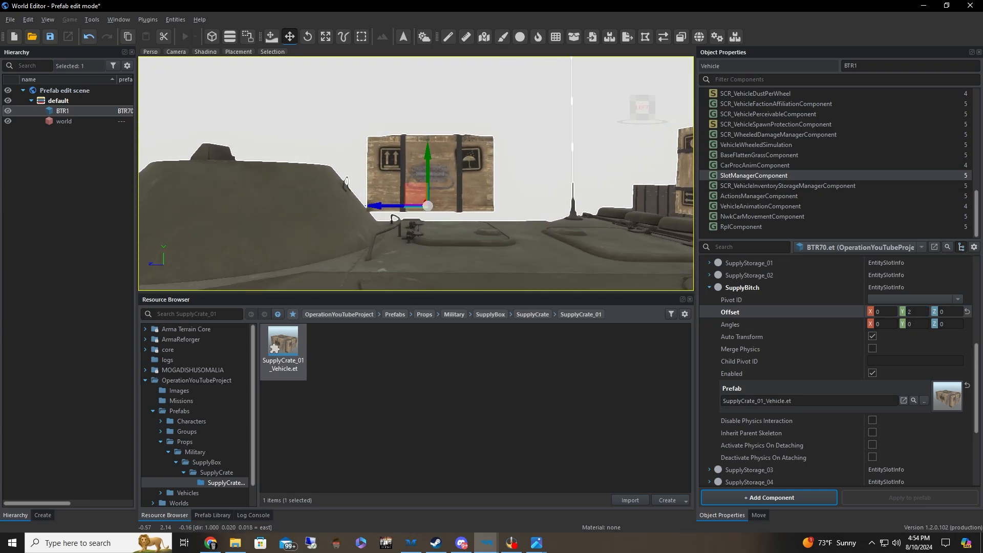
Examine the new crate's position behind the turret from several sides and compare it with the crates on the vehicle's rear
right_click_drag(416, 174, 478, 195)
key("s")
key("w")
key("a")
key("s")
key("d")
key("w")
key("w")
key("a")
key("d")
key("s")
key("w")
key("w")
key("a")
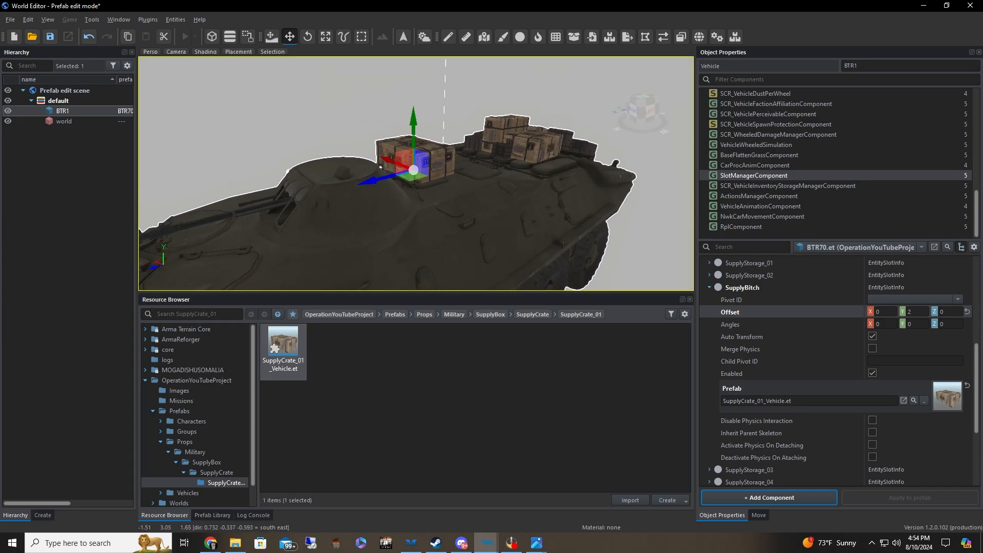
right_click_drag(374, 164, 322, 172)
key("d")
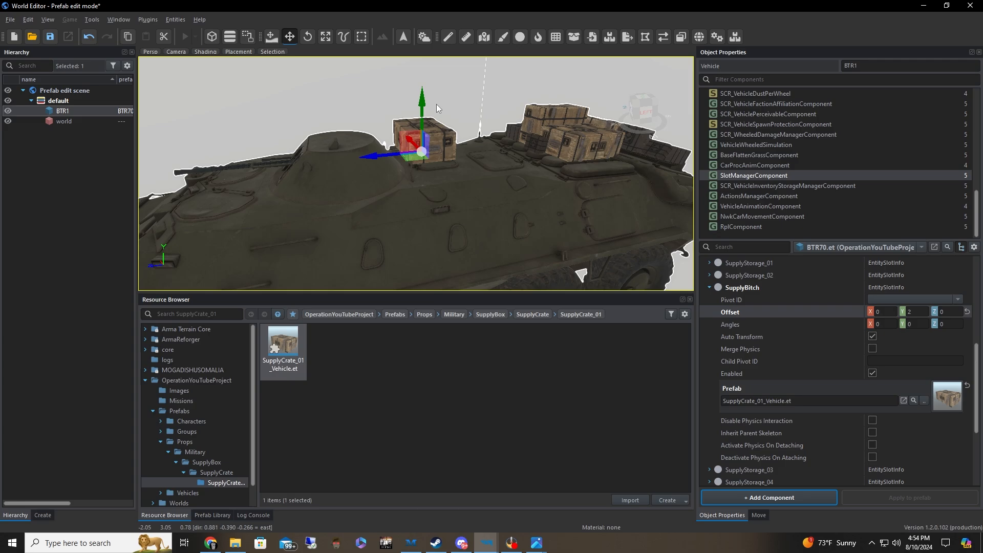
key("d")
key("s")
right_click_drag(465, 164, 426, 176)
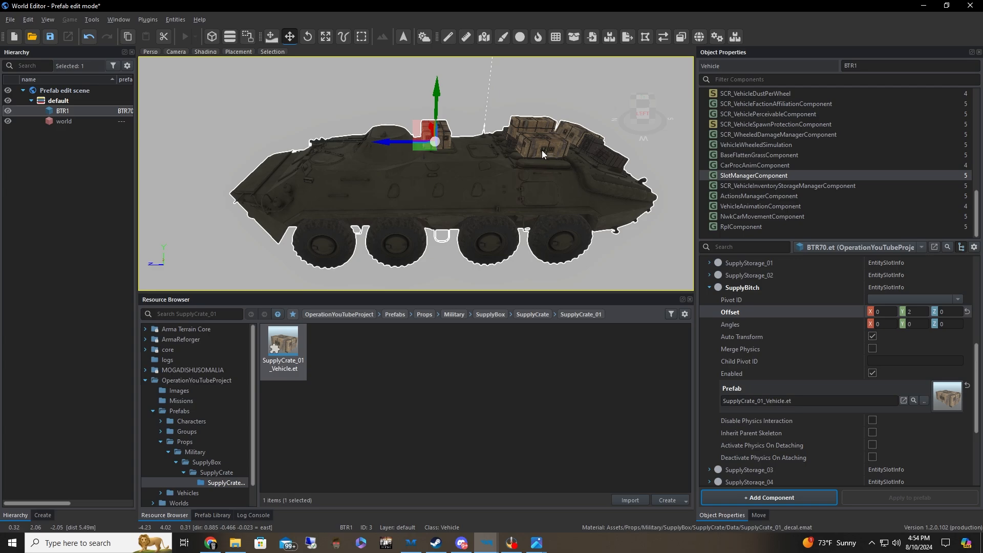
right_click_drag(501, 194, 502, 169)
key("w")
key("d")
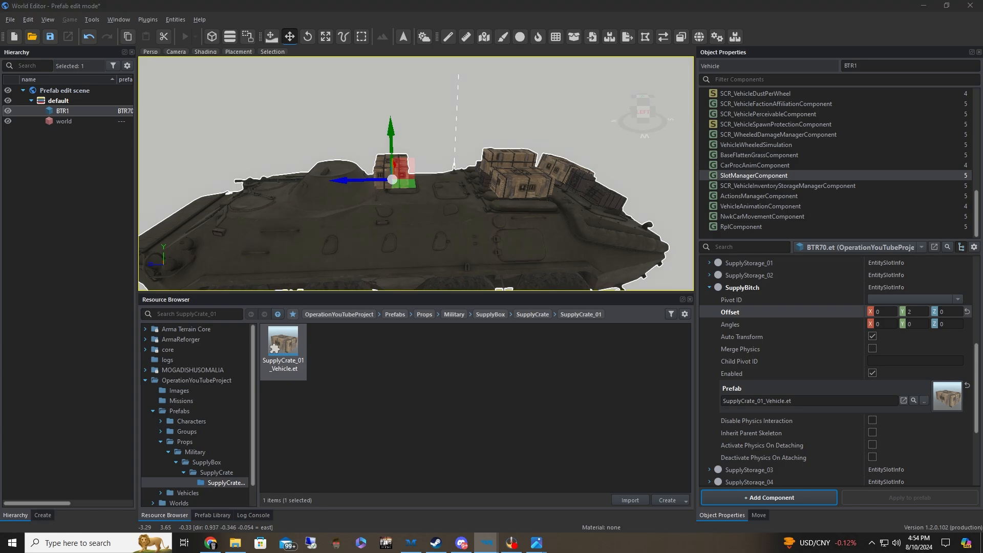
Minimize the World Editor and switch to the running Arma Reforger game
key("alt+Tab")
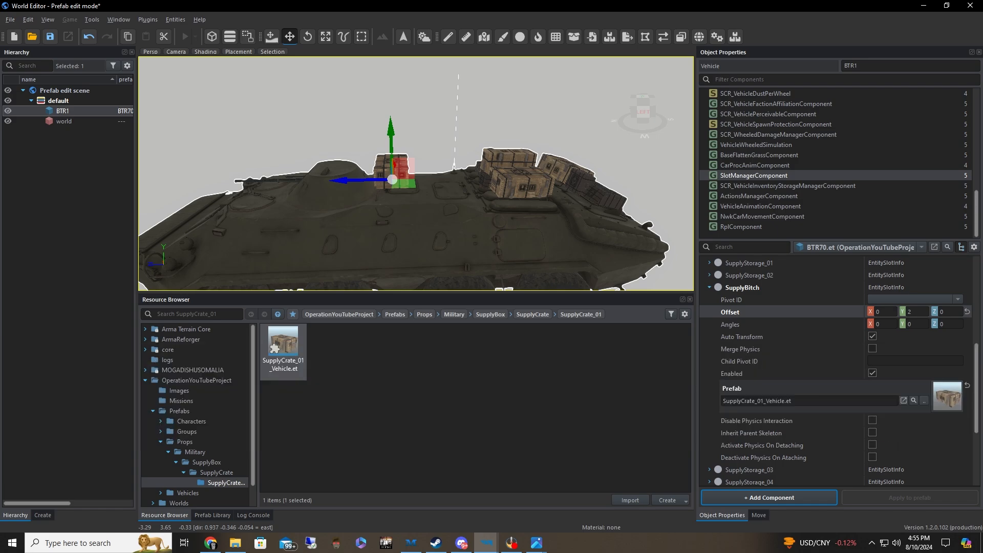
left_click(922, 6)
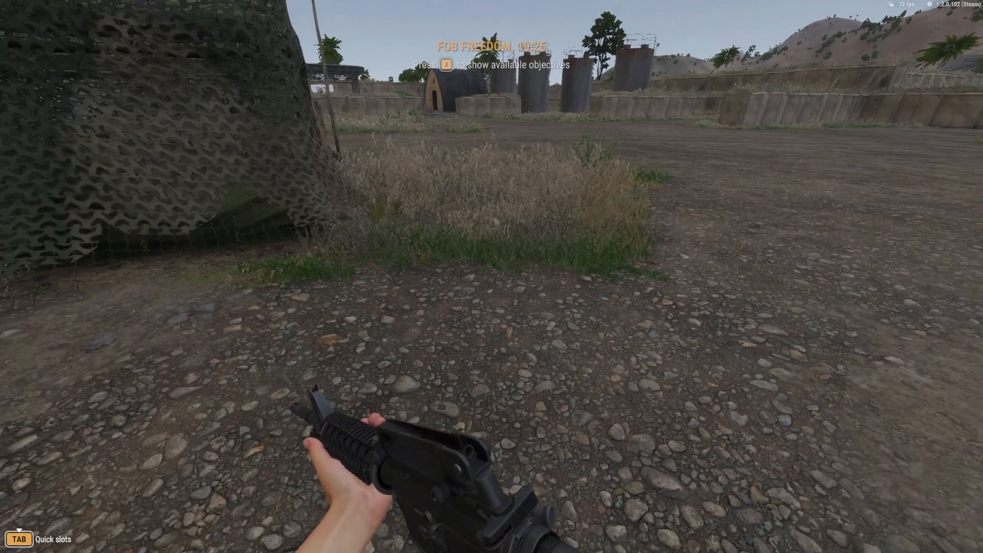
key("w")
key("a")
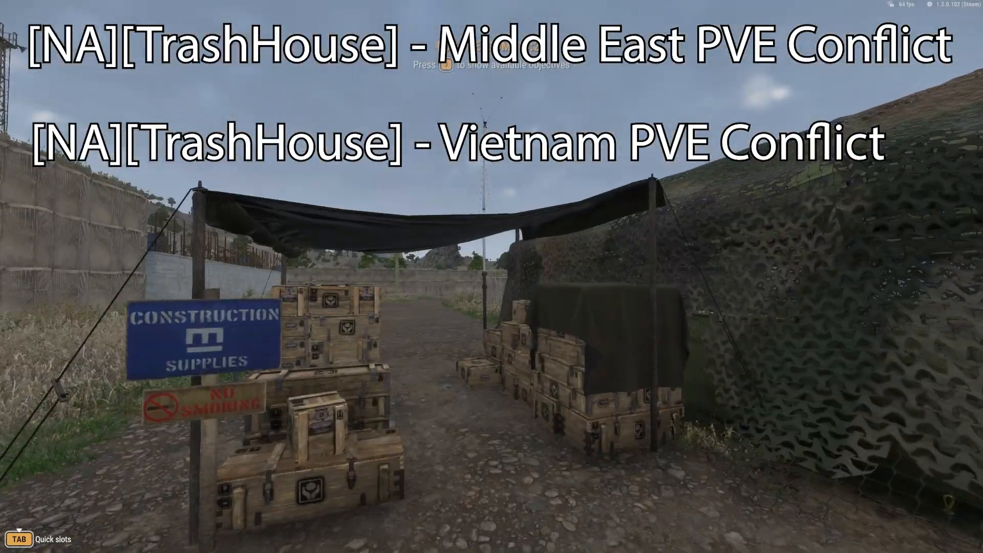
key("w")
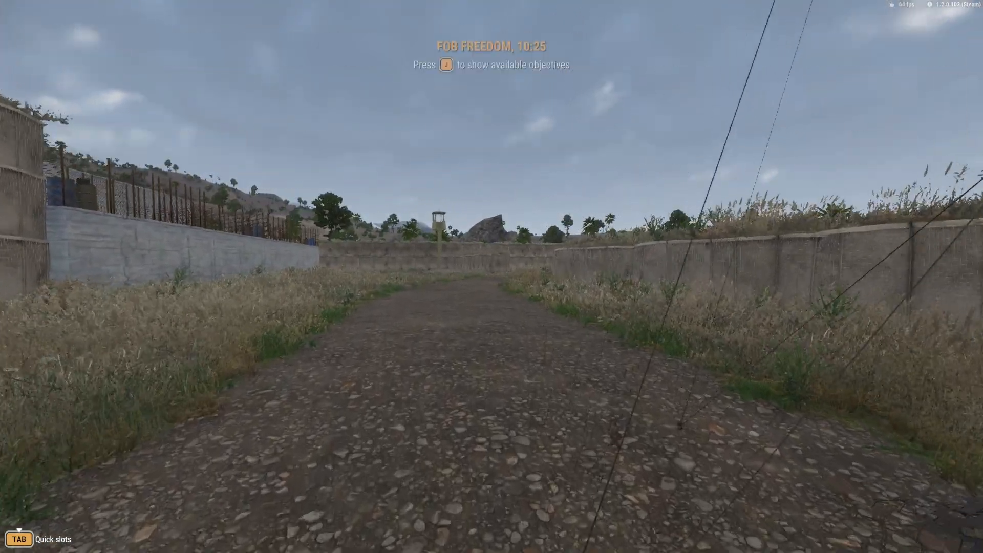
key("w")
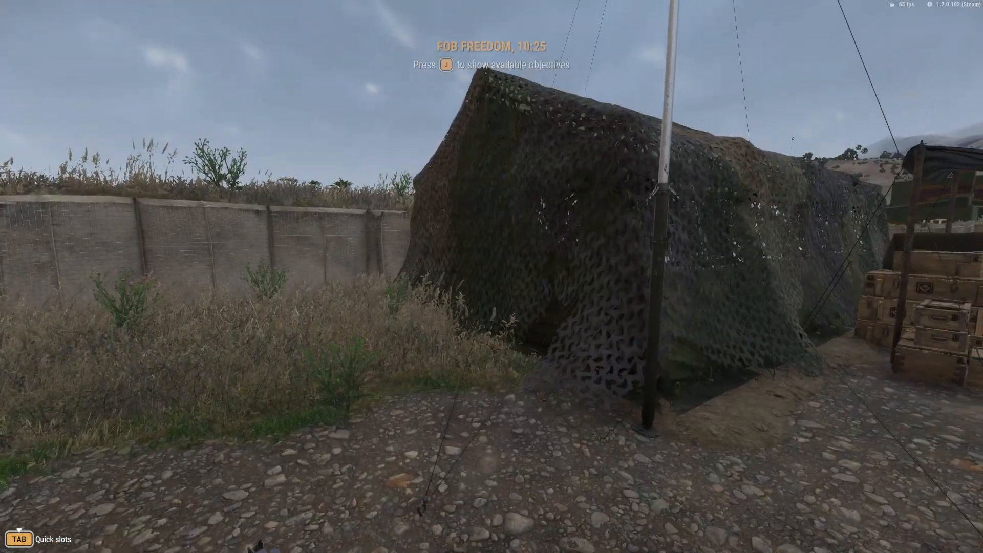
key("w")
key("w")
key("d")
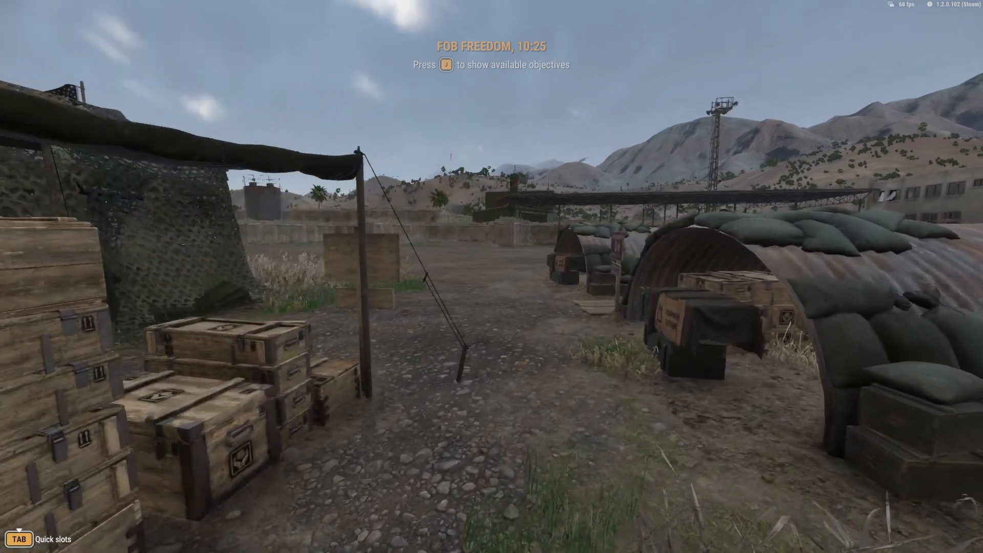
key("w")
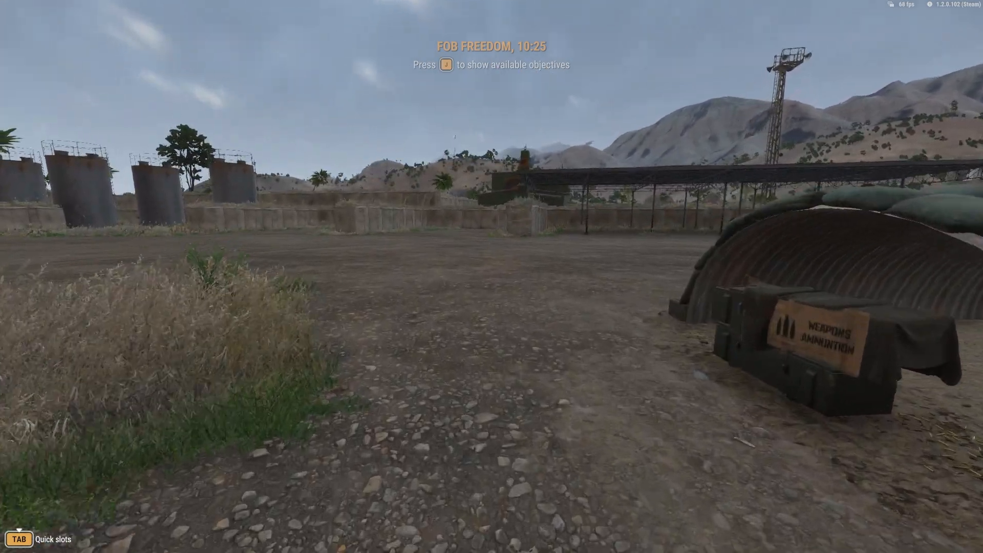
key("w")
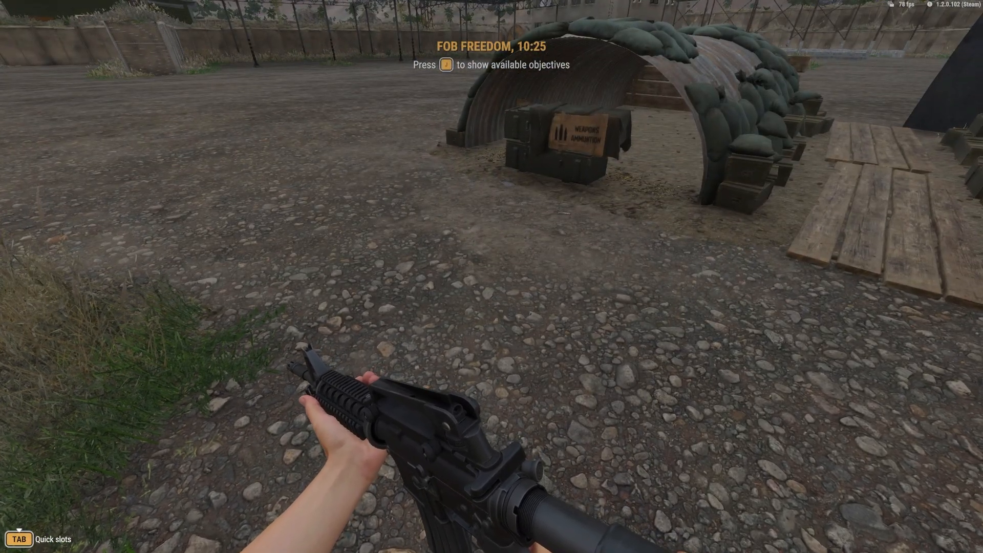
Open the in-game map, look over the bases around FOB Freedom, and close the map
key("m")
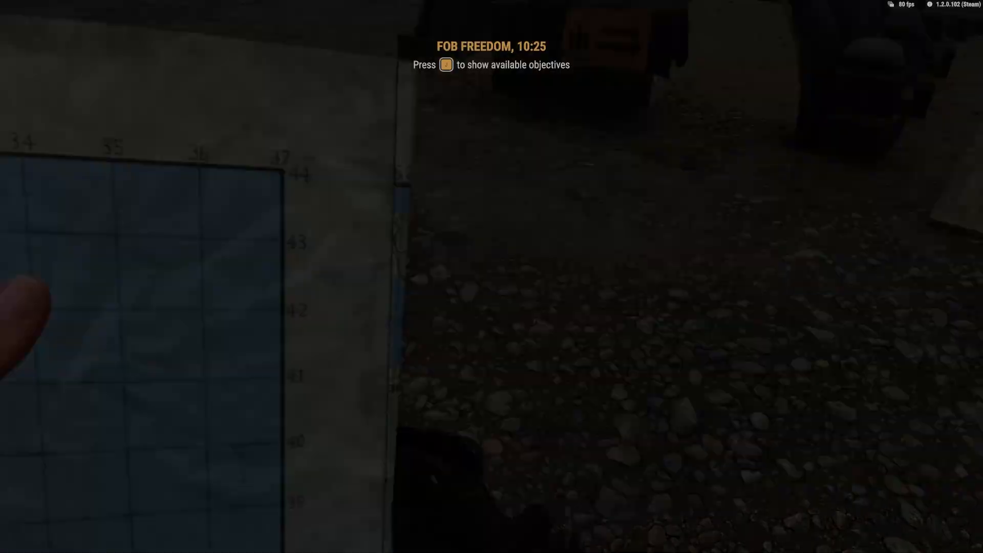
scroll(467, 272, "down", 5)
right_click_drag(467, 272, 395, 312)
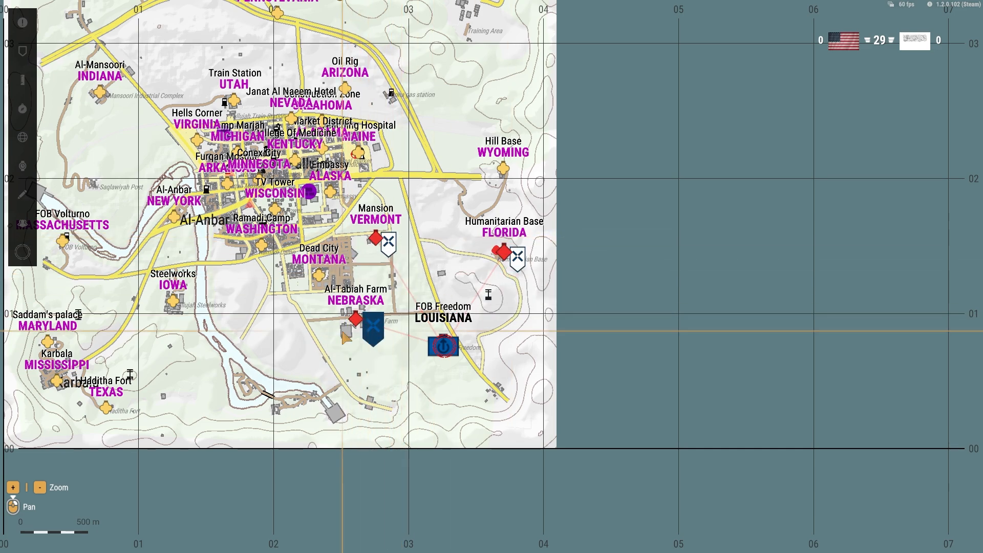
key("m")
Enter Game Master mode and place a US Radio Relay Station on the open ground at FOB Freedom
key("y")
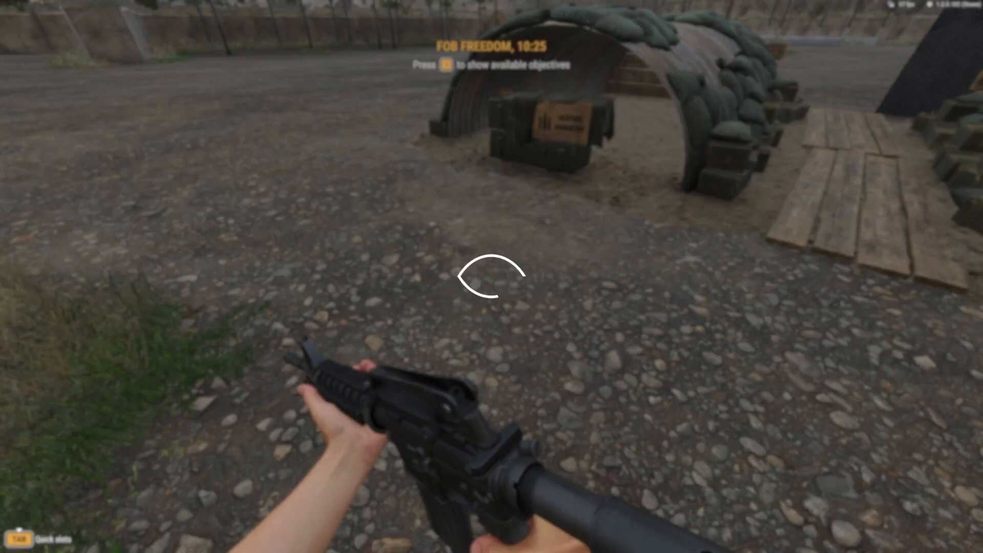
key("Tab")
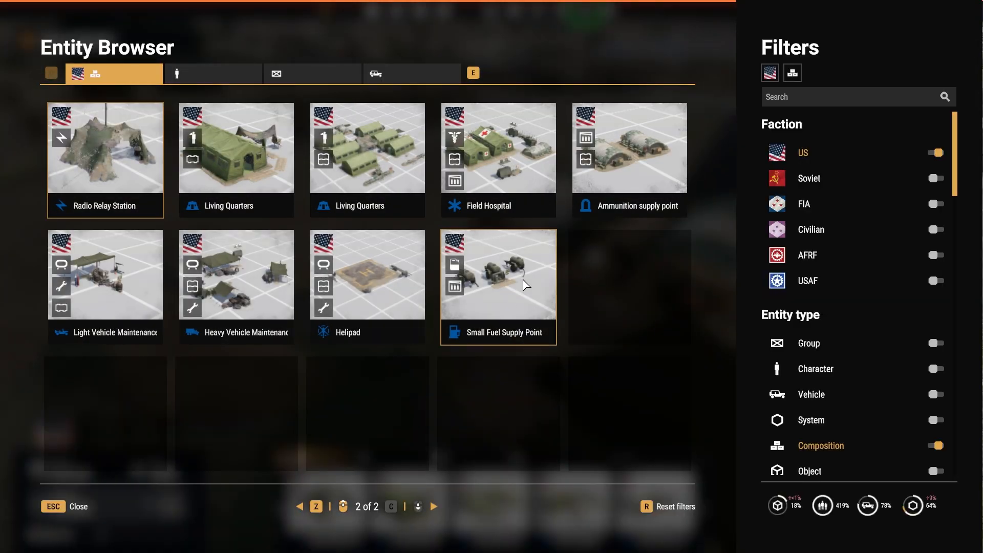
left_click(105, 154)
left_click(326, 220)
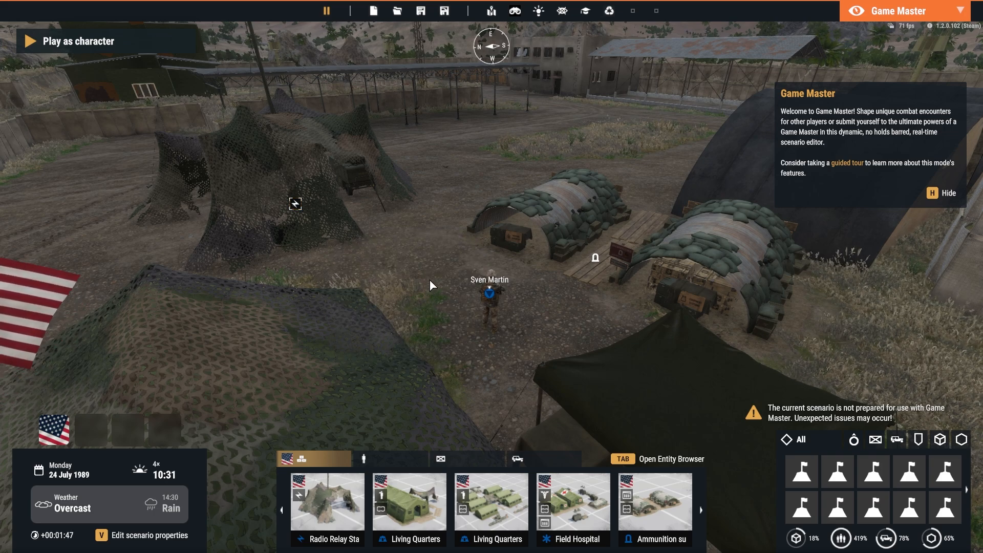
Return to the character, inspect FOB Freedom's radio connections and the Fallujah bases on the in-game map, and close the map
key("y")
key("m")
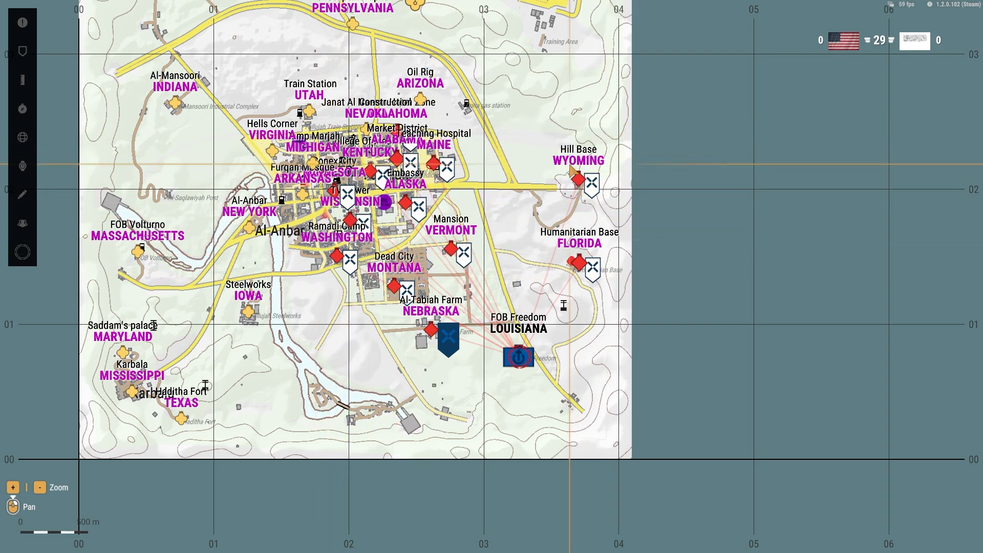
scroll(393, 293, "up", 3)
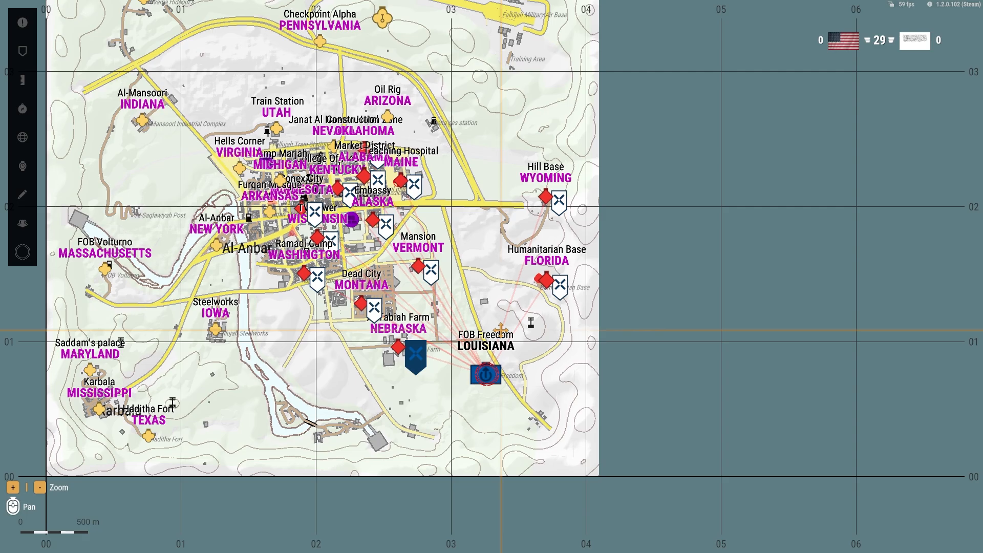
scroll(328, 256, "up", 3)
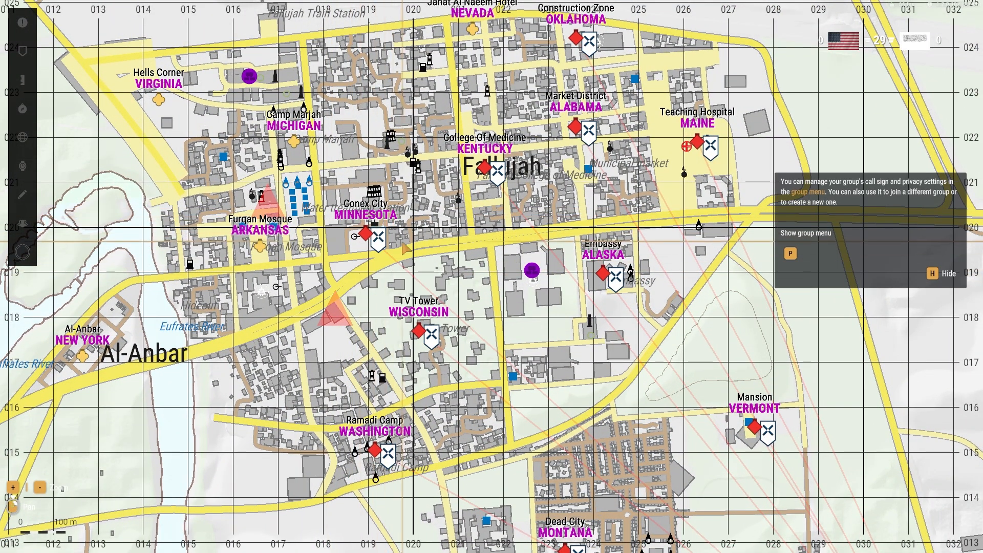
key("m")
In Game Master mode, fly to Conex City and delete the two enemy groups inside the container maze
key("y")
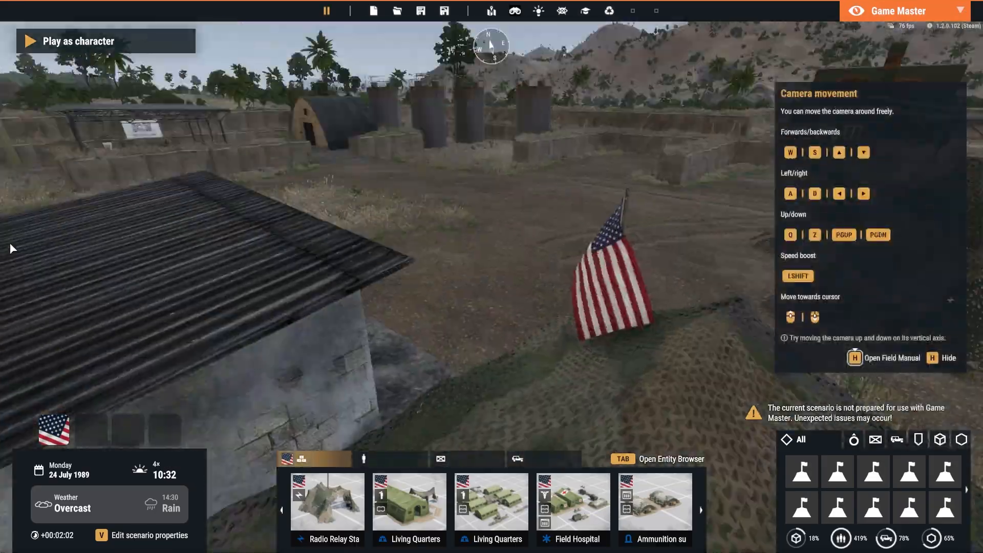
right_click_drag(11, 247, 528, 345)
key("w")
key("shift+w")
key("q")
key("shift+w")
key("a")
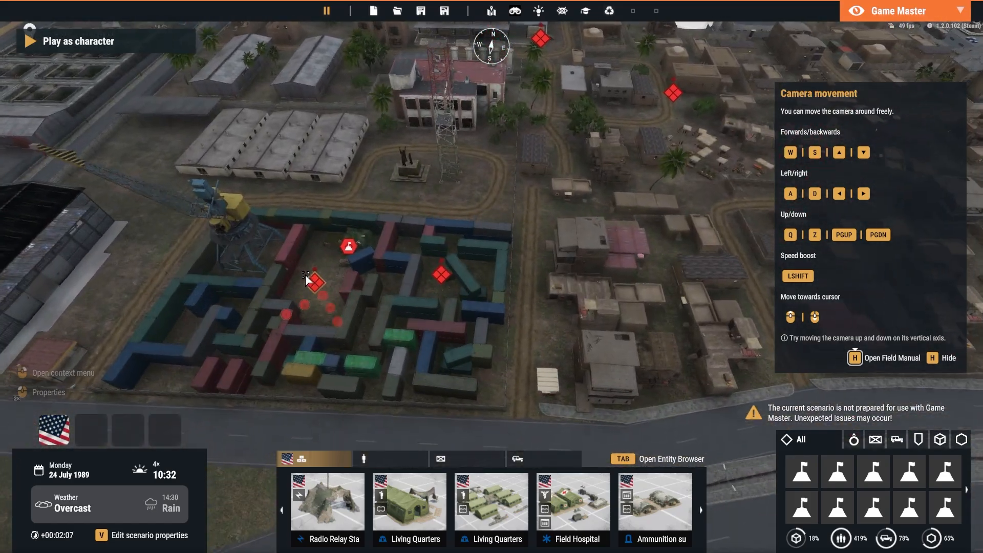
left_click(305, 275)
key("Delete")
left_click(446, 270)
key("Delete")
Set the faction of the Conex City Military Base to US Army in its entity properties
right_click_drag(430, 271, 395, 293)
key("w")
double_click(404, 307)
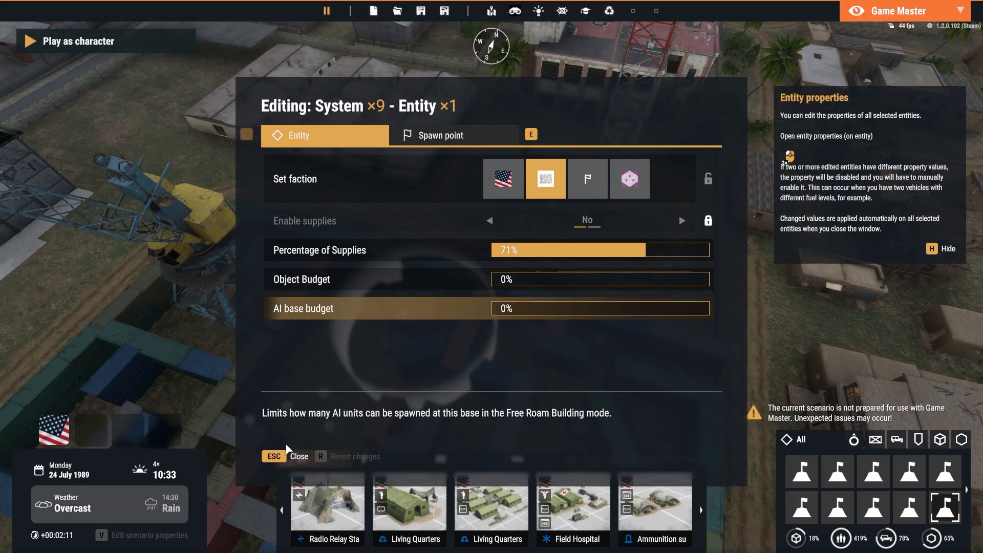
key("Escape")
double_click(399, 313)
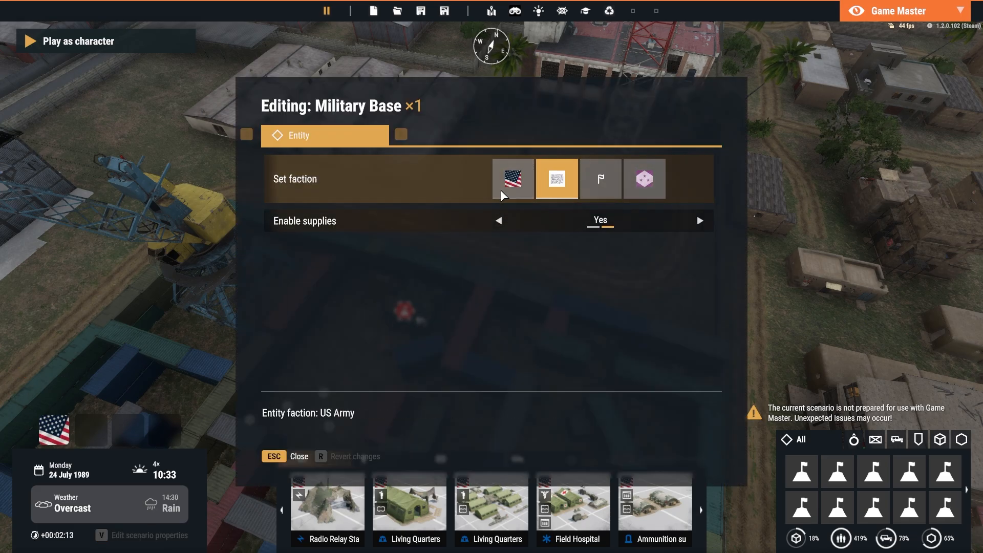
left_click(288, 459)
scroll(493, 324, "down", 8)
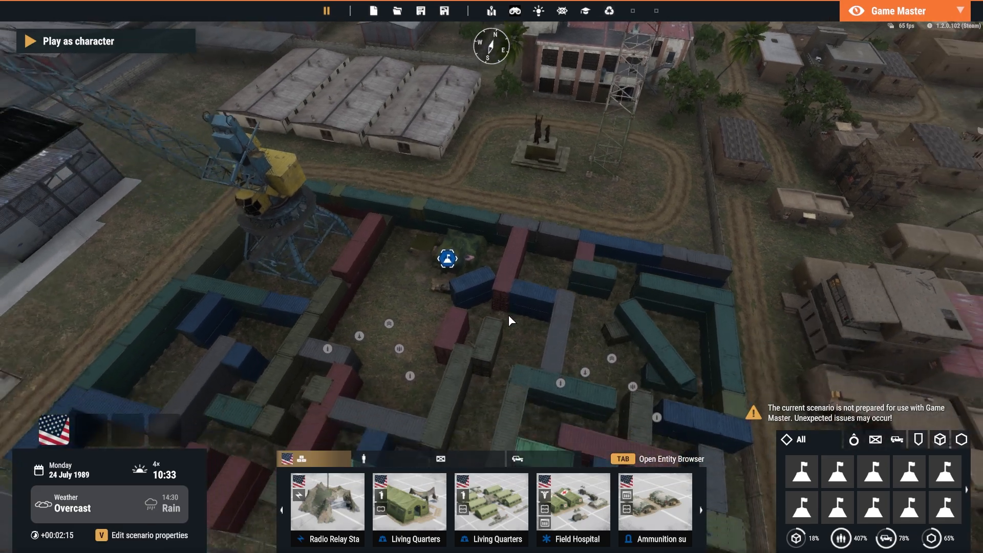
Return to the character, examine Conex City's supplies and radio connections on the in-game map, and close the map
key("y")
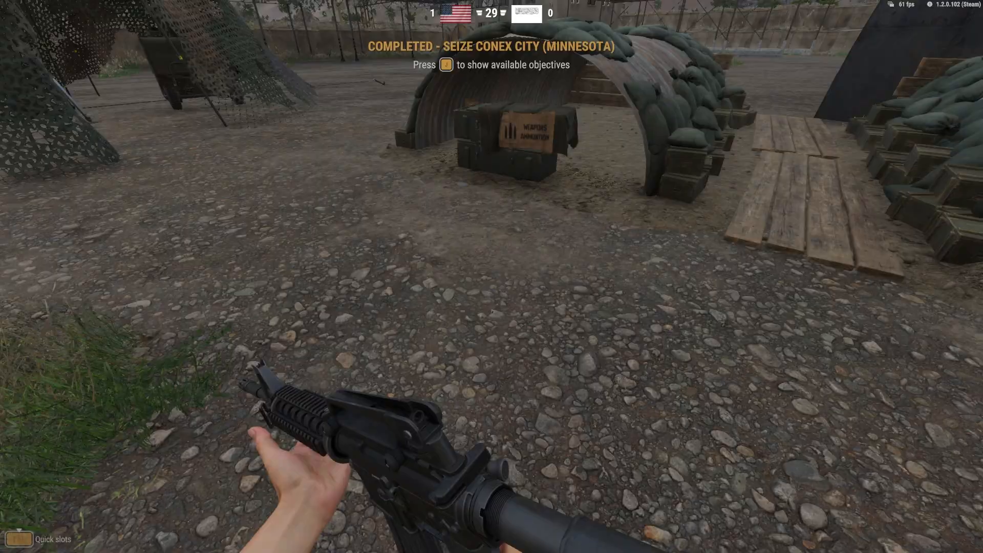
key("m")
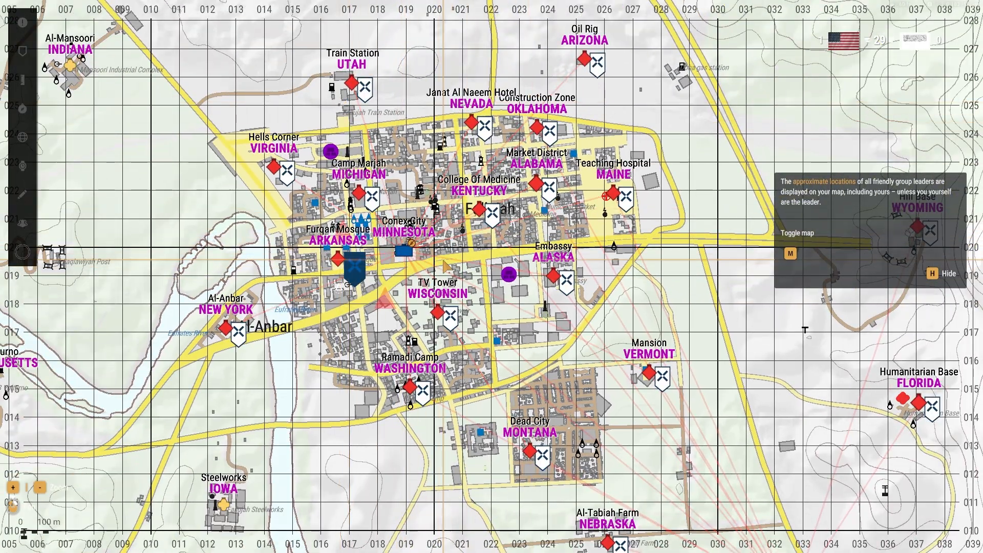
left_click_drag(443, 260, 389, 239)
scroll(287, 90, "down", 2)
mouse_move(554, 351)
scroll(389, 238, "up", 3)
mouse_move(423, 248)
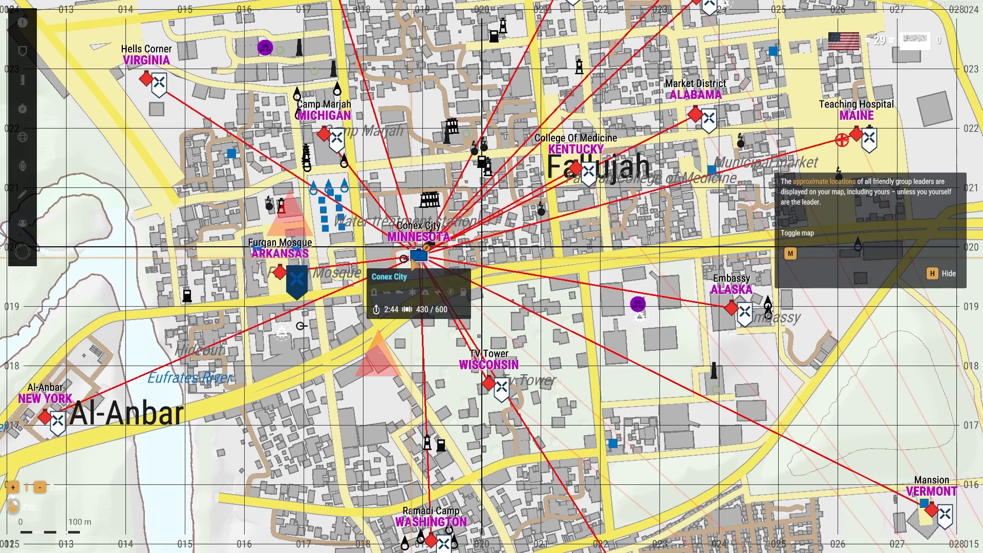
key("m")
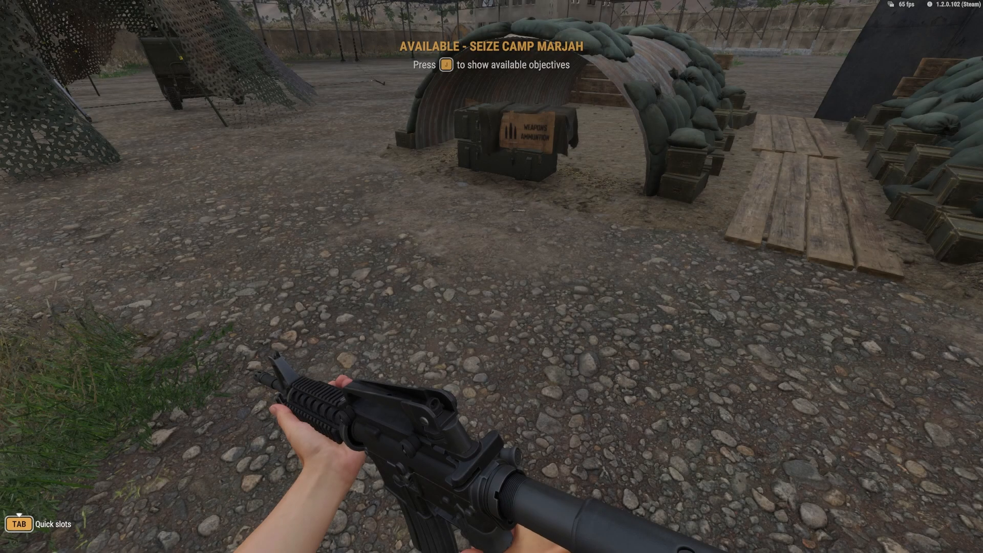
Back in Game Master mode, ignore all script exceptions, fly to Hells Corner and set its Military Base's faction to US Army
key("y")
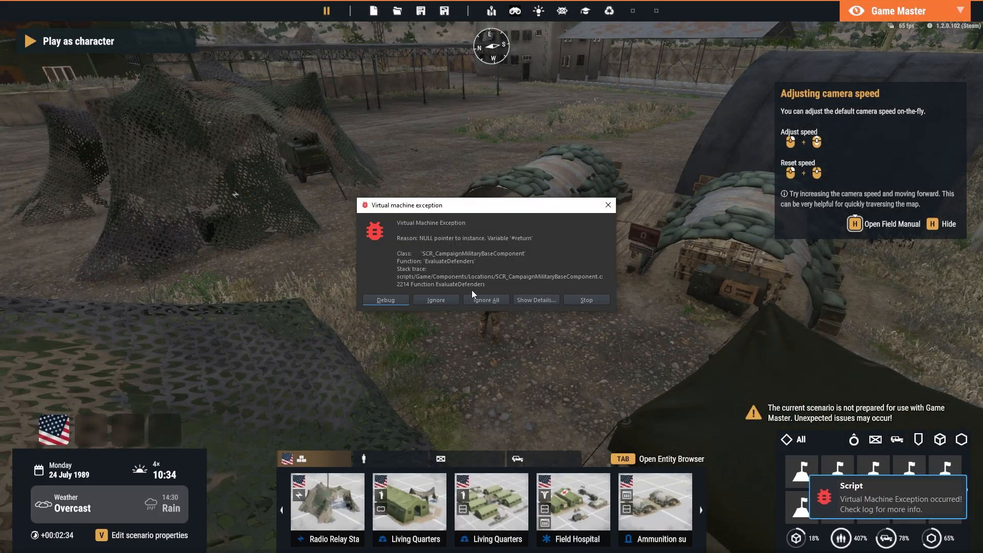
left_click(476, 298)
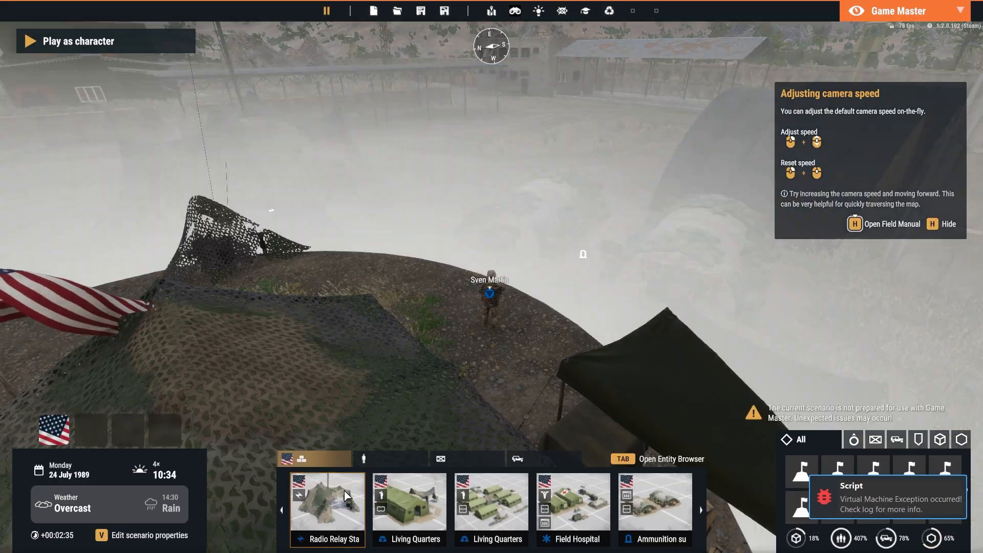
mouse_move(344, 496)
right_mouse_down()
mouse_move(61, 255)
mouse_move(385, 275)
mouse_move(640, 314)
mouse_move(441, 275)
mouse_move(429, 309)
right_mouse_up()
key("w")
key("w")
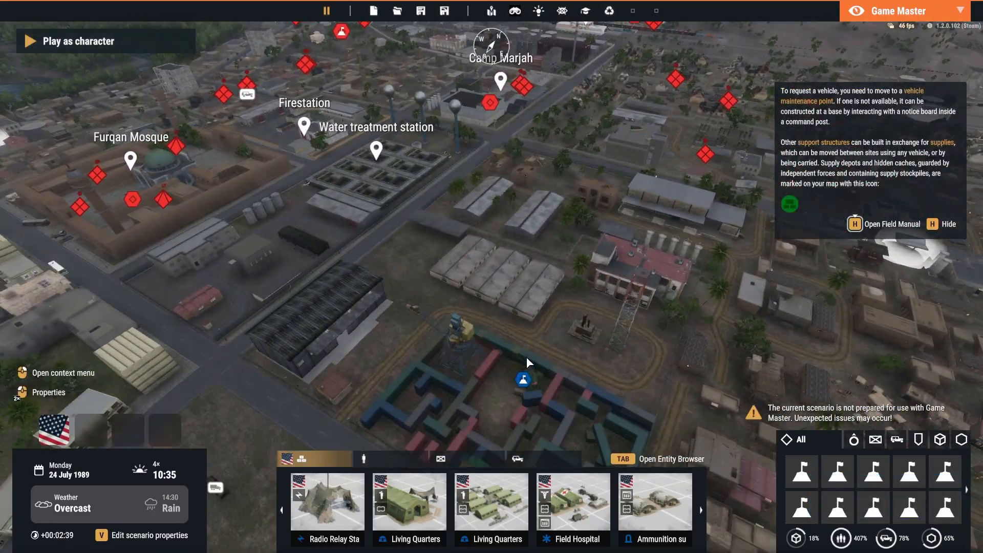
right_click_drag(527, 358, 432, 212)
key("w")
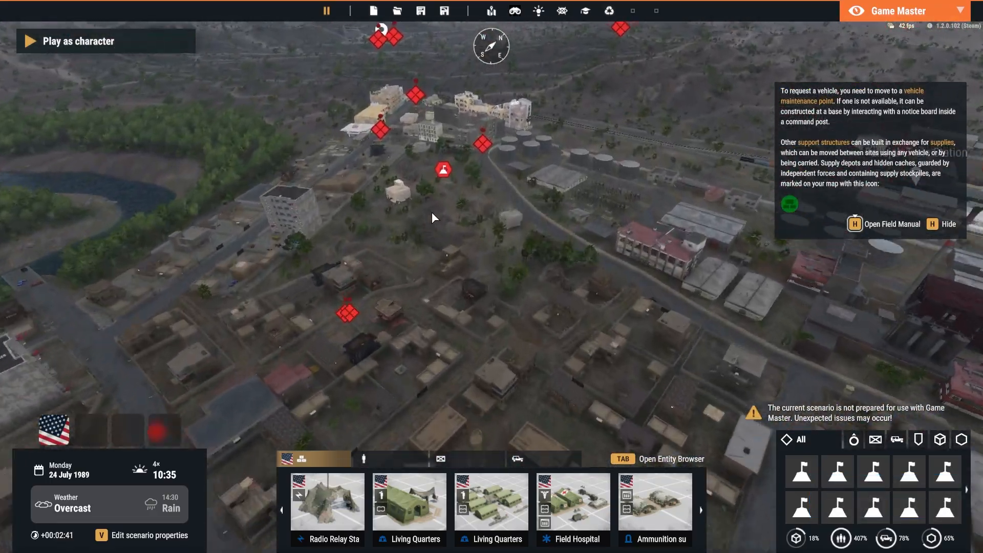
key("w")
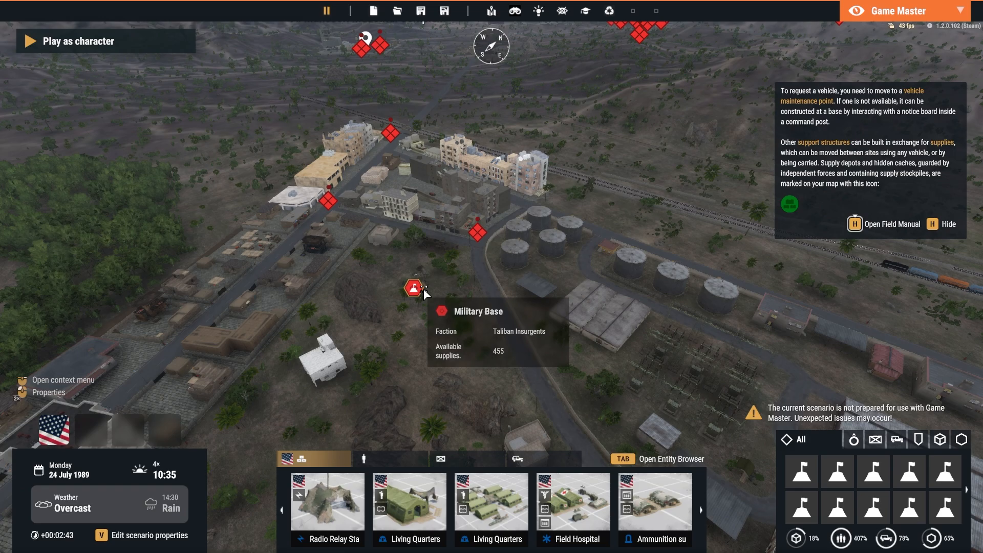
double_click(423, 289)
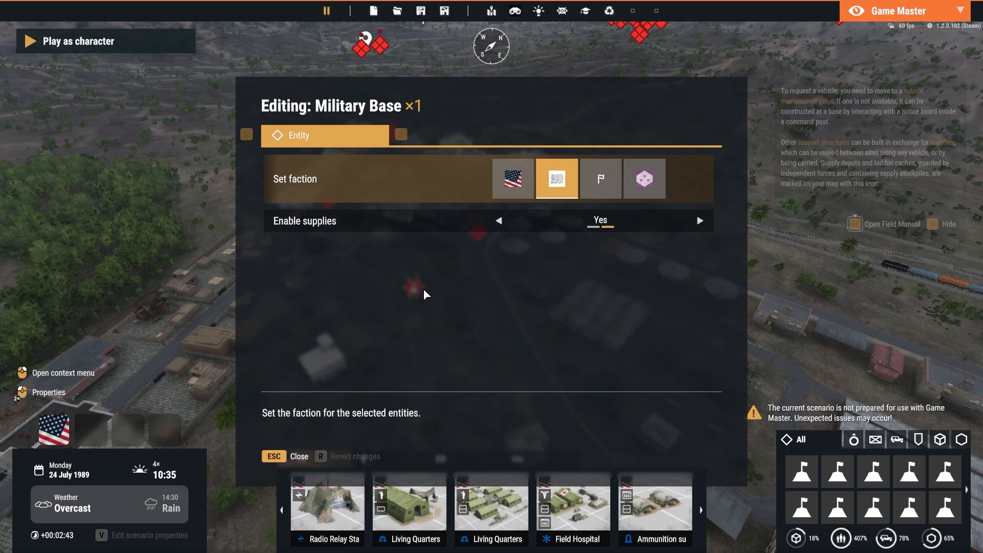
left_click(512, 178)
key("Escape")
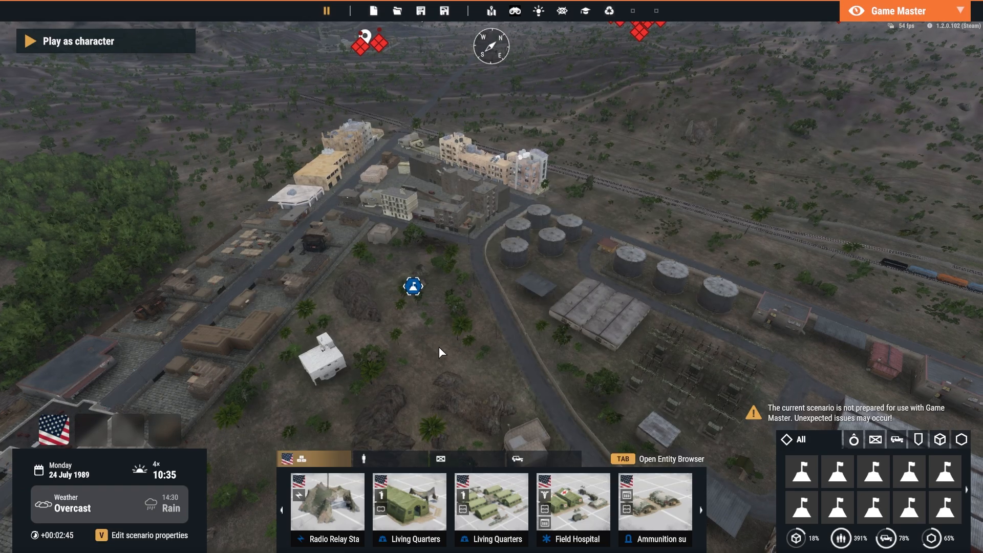
Place a Radio Relay Station near the Hells Corner base
key("w")
right_click_drag(438, 346, 456, 404)
left_click(332, 504)
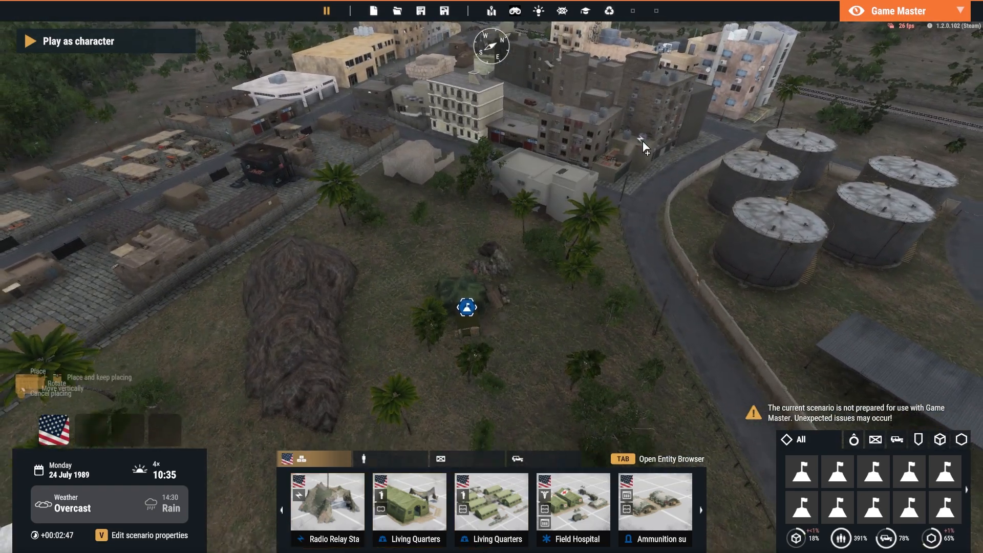
key("s")
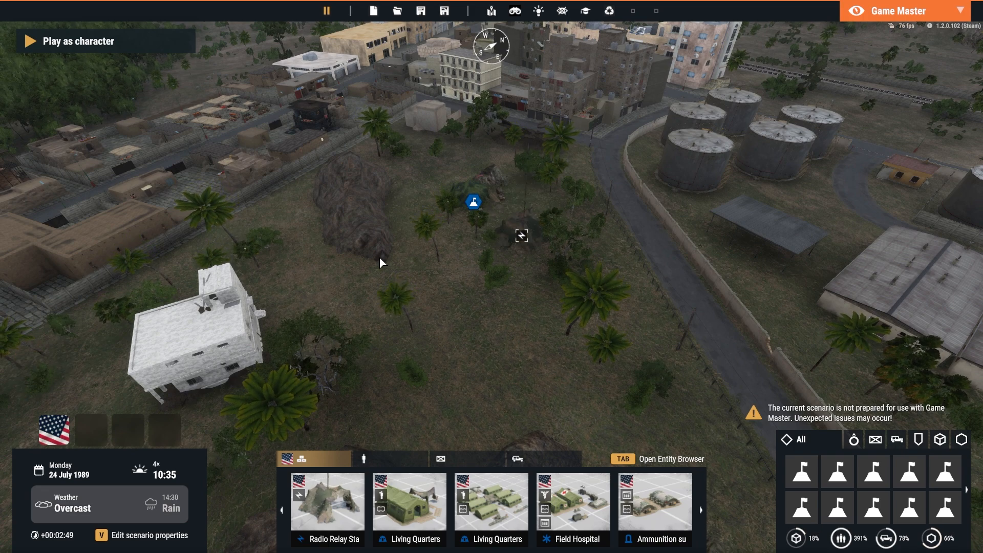
mouse_move(522, 239)
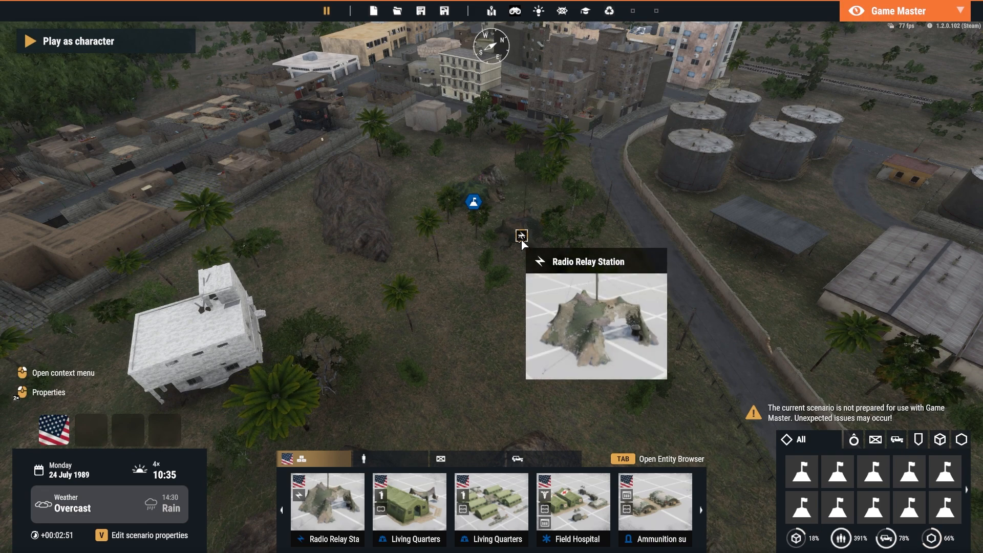
Examine the radio links between FOB Freedom, Conex City and Hells Corner on the in-game map, and close the map
key("y")
key("m")
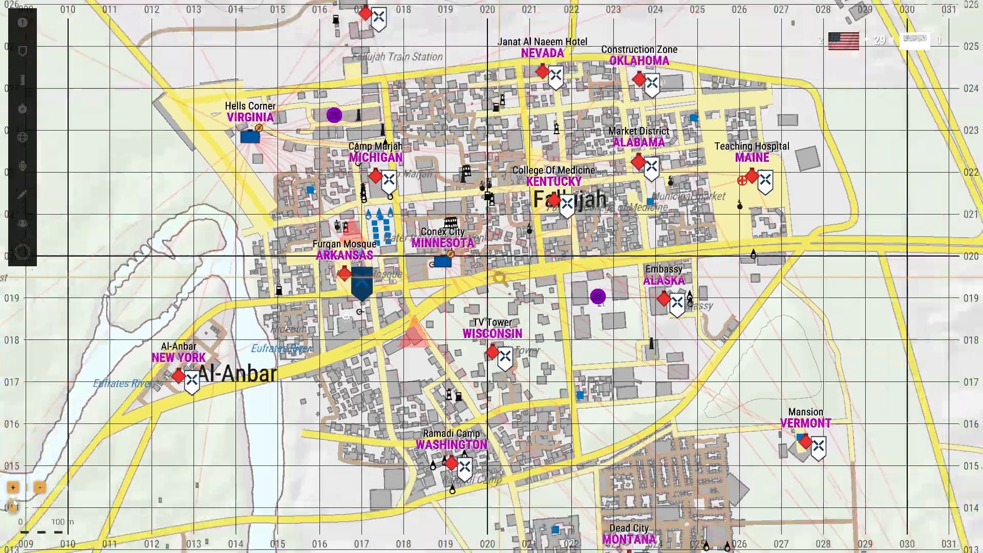
scroll(498, 256, "down", 5)
scroll(410, 197, "up", 5)
left_click_drag(502, 273, 292, 137)
scroll(292, 137, "down", 3)
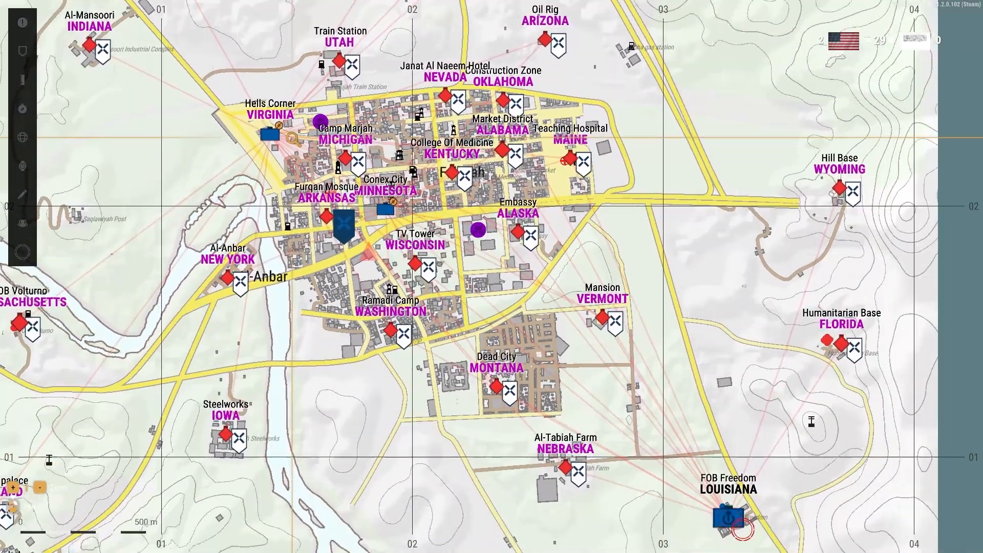
left_click_drag(484, 227, 450, 187)
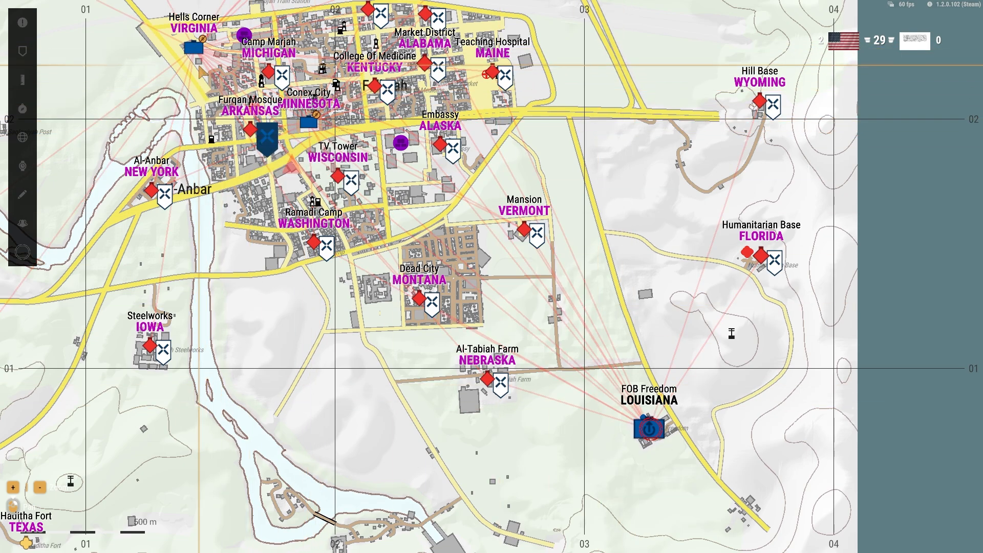
left_click_drag(202, 72, 302, 223)
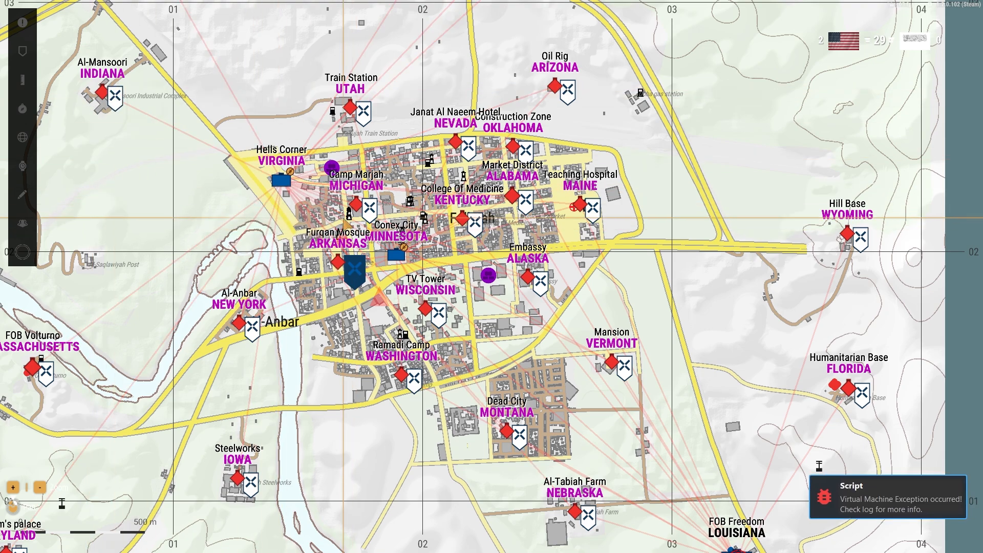
left_click_drag(388, 252, 332, 214)
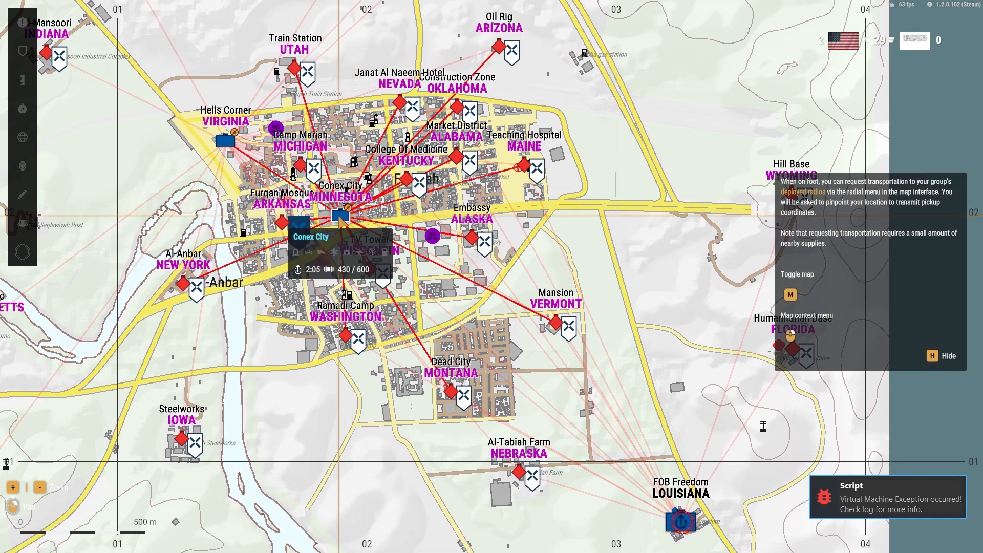
key("m")
In Game Master mode, fly back to Conex City and switch its Military Base from US Army to the opposing faction
key("y")
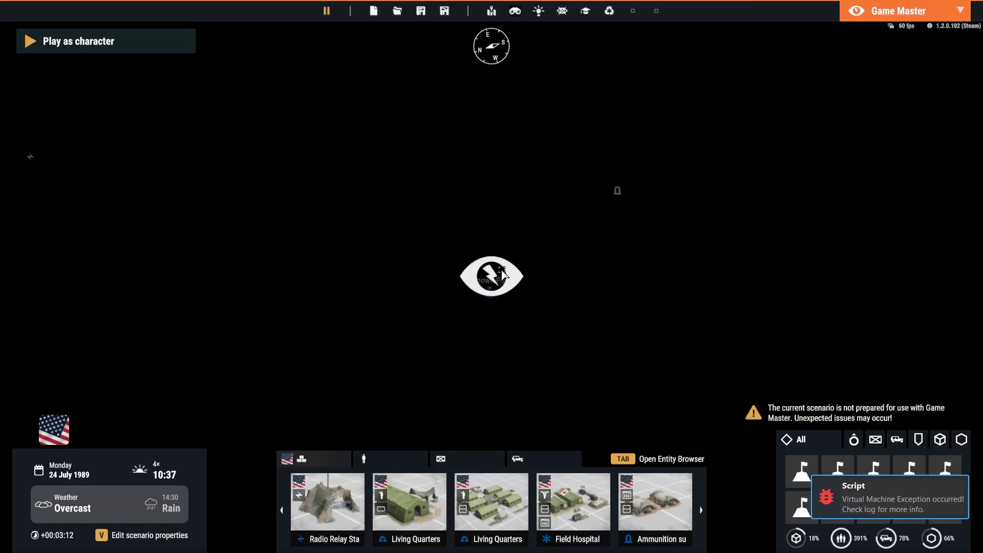
right_click_drag(502, 270, 3, 235)
key("w")
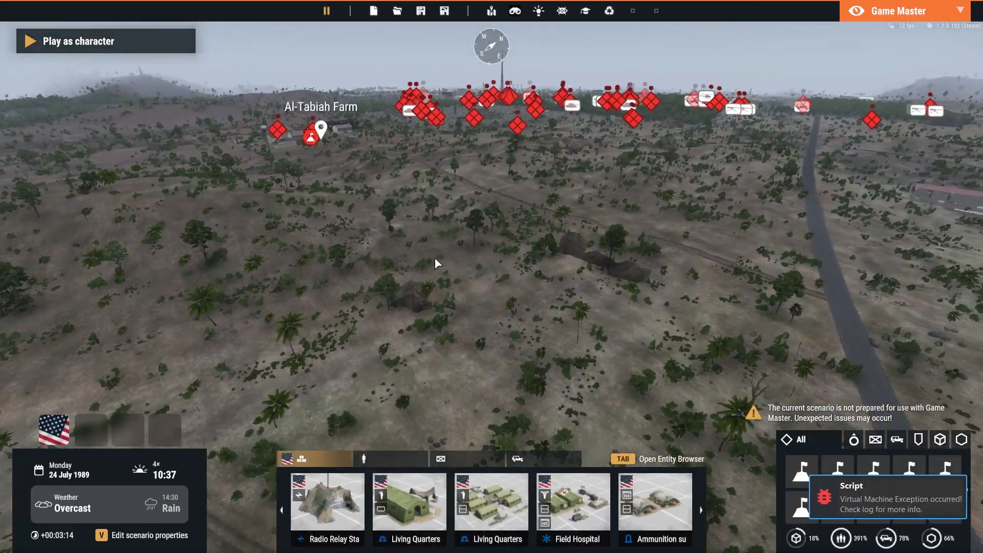
key("w")
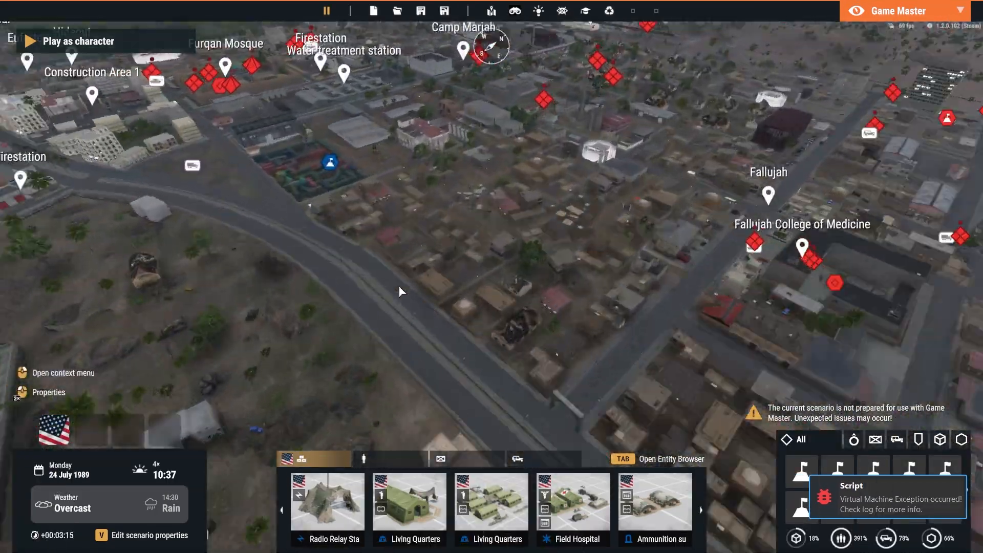
key("w")
key("a")
scroll(435, 318, "up", 4)
double_click(435, 291)
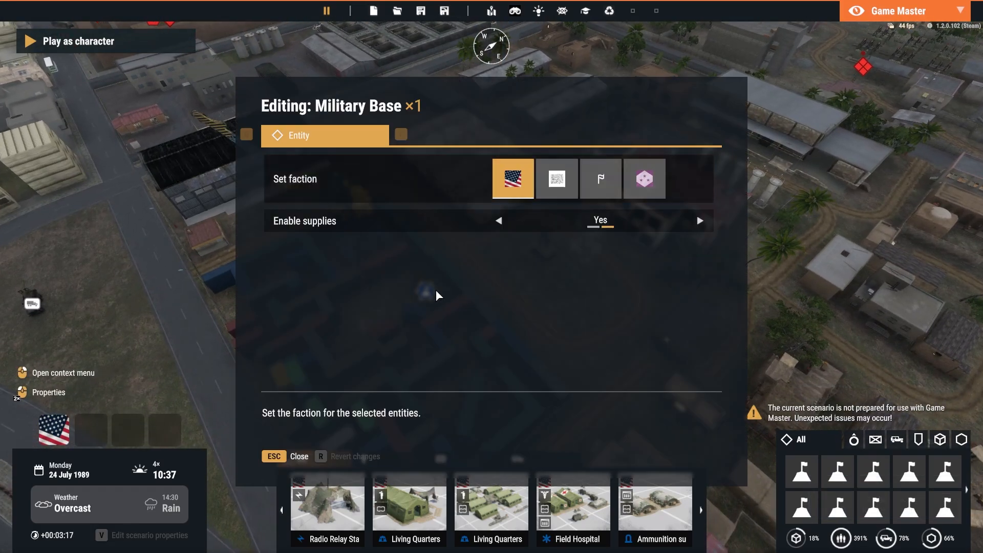
left_click(547, 186)
left_click(317, 456)
Leave Game Master mode and examine Hells Corner's radio links to its neighbouring bases on the in-game map
key("y")
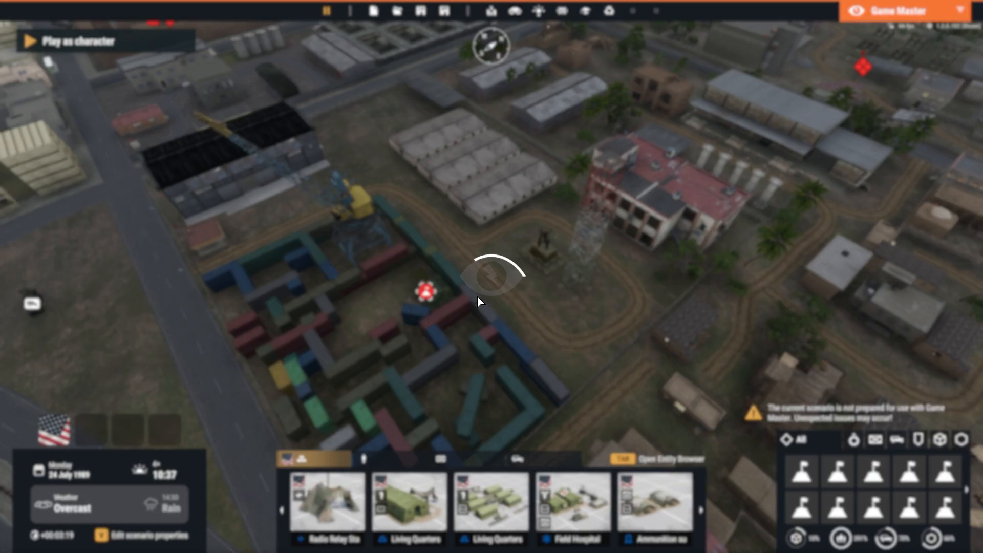
key("m")
scroll(484, 267, "down", 1)
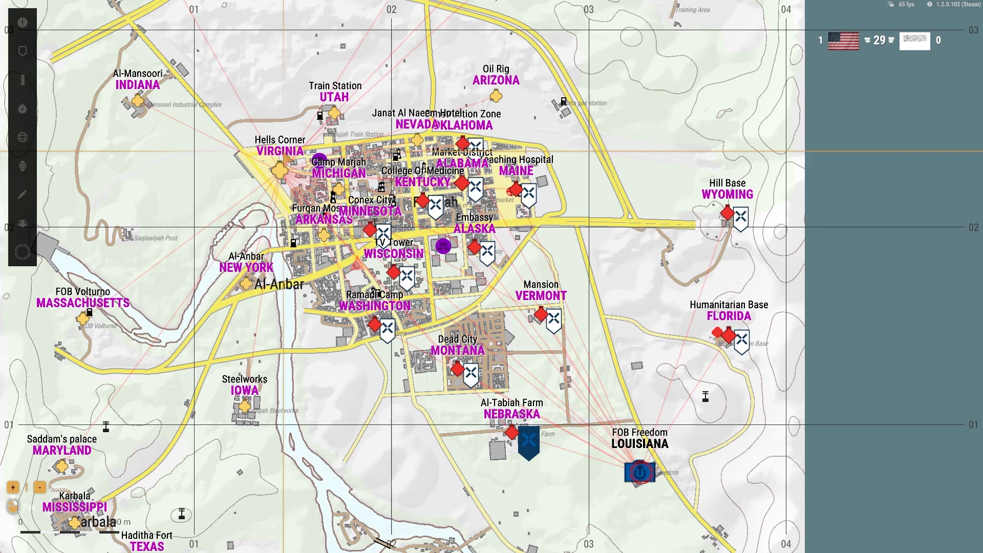
scroll(290, 167, "up", 4)
right_click_drag(294, 167, 246, 136)
scroll(242, 150, "down", 2)
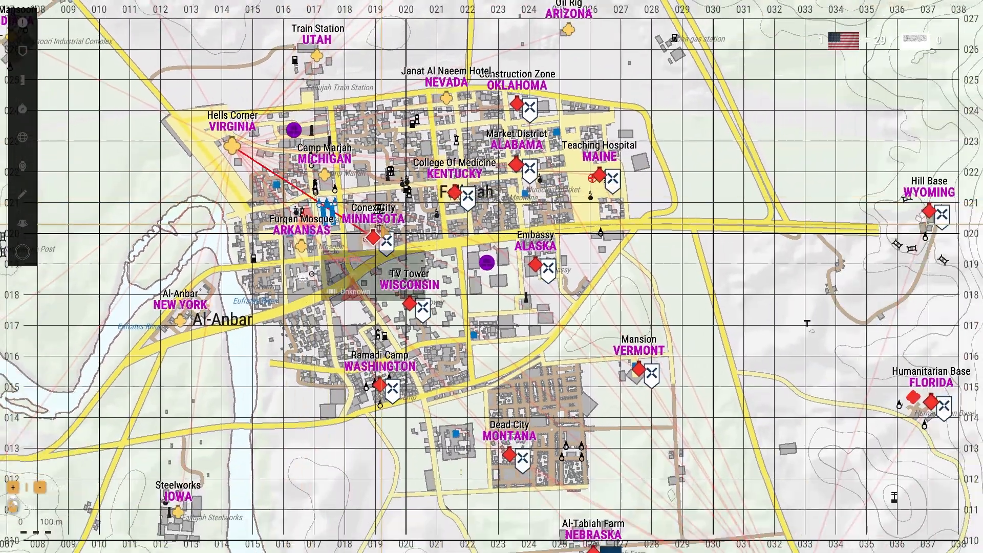
Compare Hells Corner's radio links with Conex City's, locate the Tower north of the city, and close the in-game map
scroll(241, 148, "up", 2)
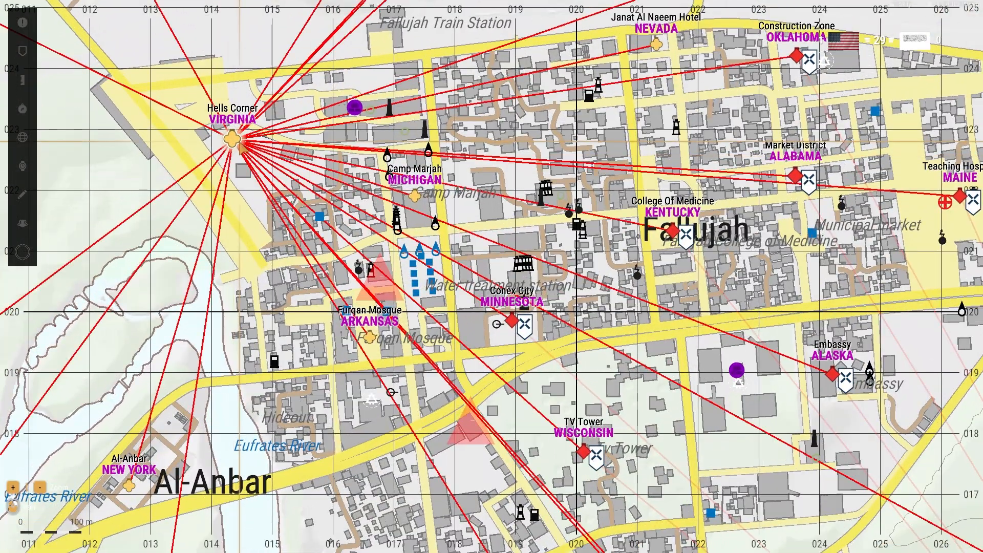
right_click_drag(261, 164, 338, 136)
scroll(329, 123, "down", 2)
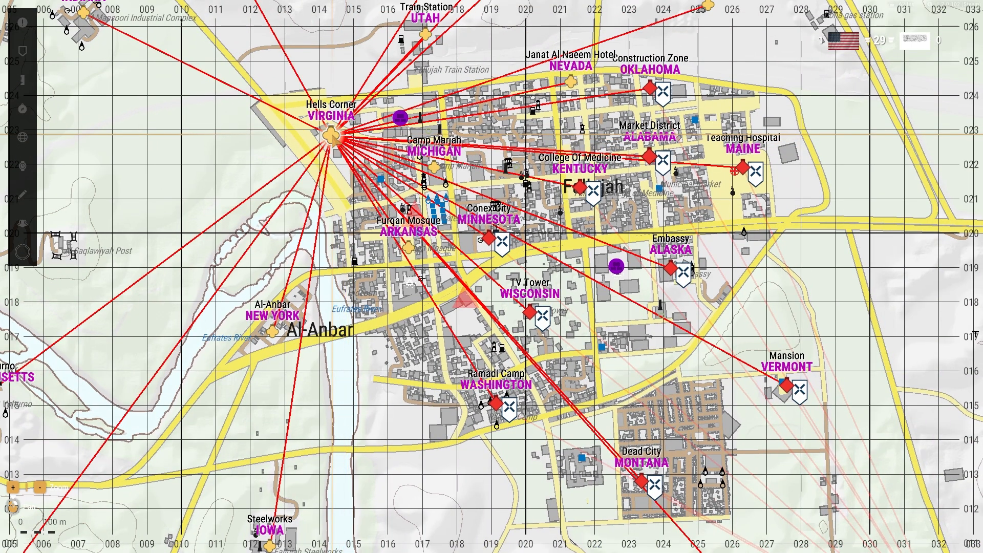
scroll(448, 247, "down", 3)
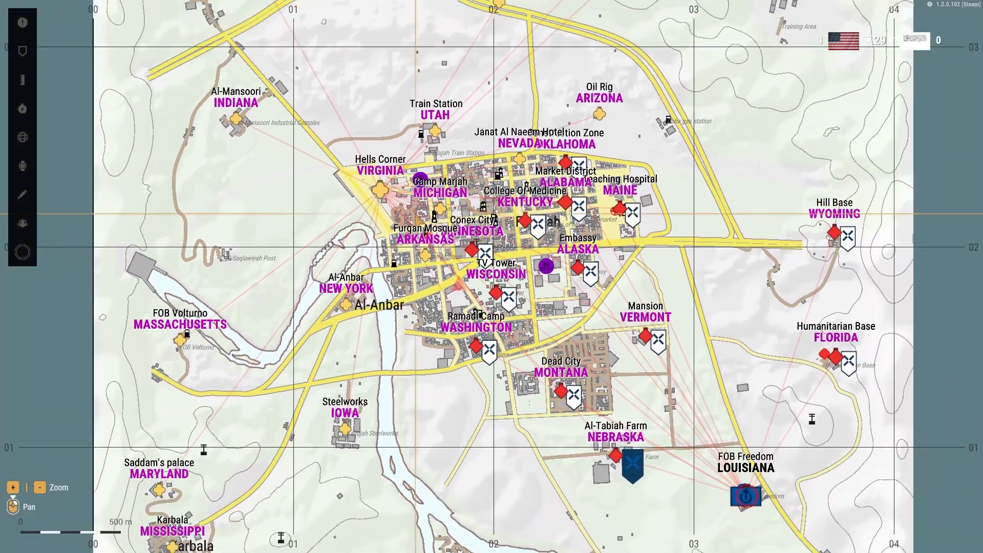
left_click_drag(337, 158, 295, 167)
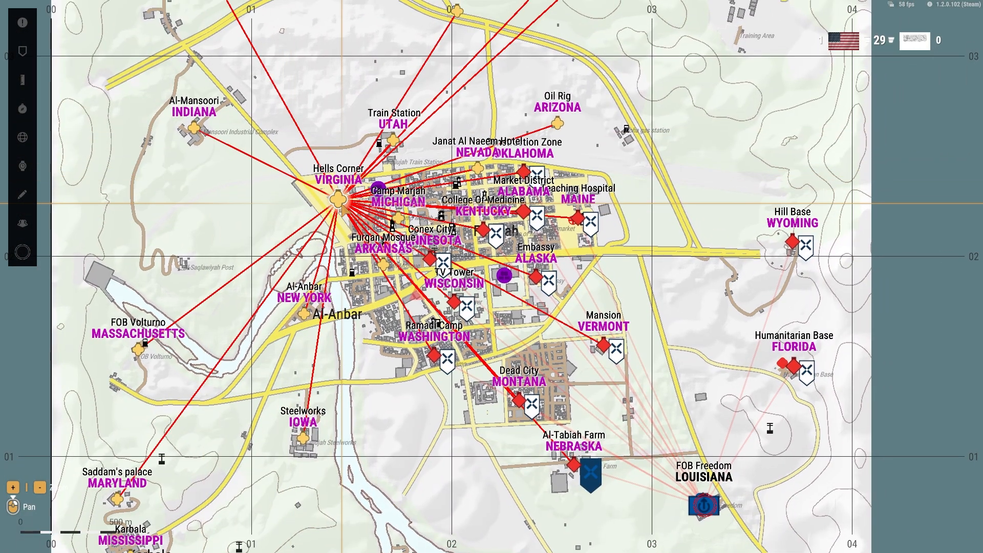
left_click_drag(433, 138, 386, 121)
scroll(389, 240, "down", 1)
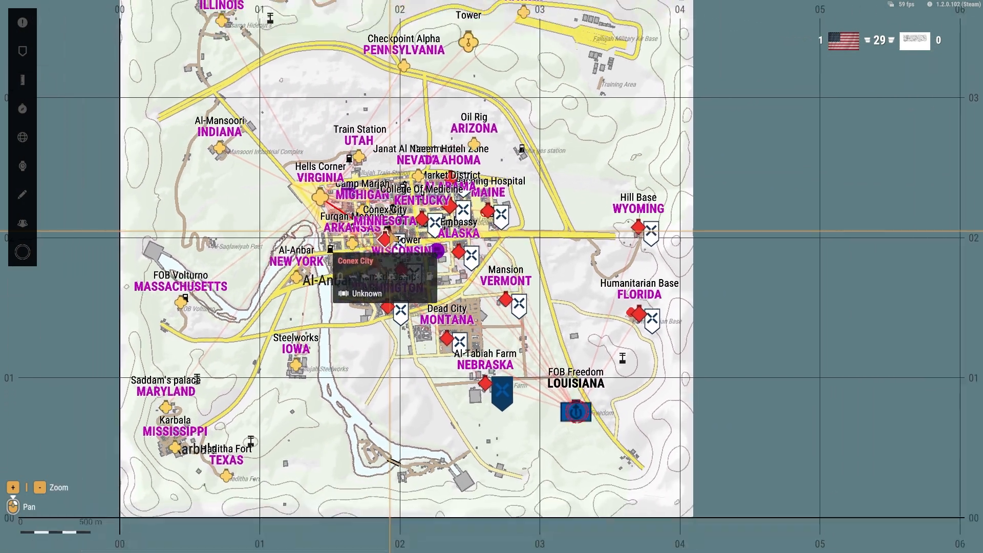
scroll(389, 246, "up", 3)
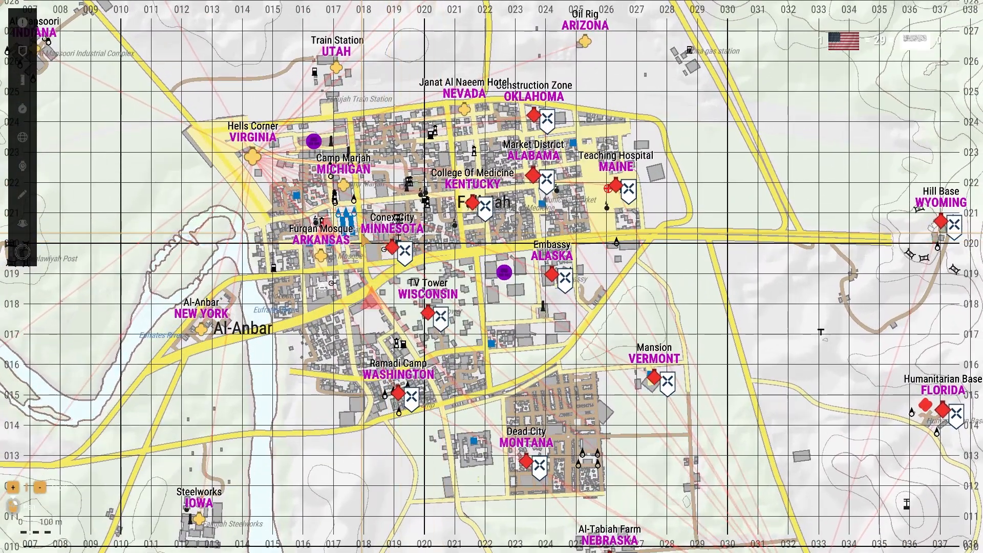
scroll(504, 293, "down", 2)
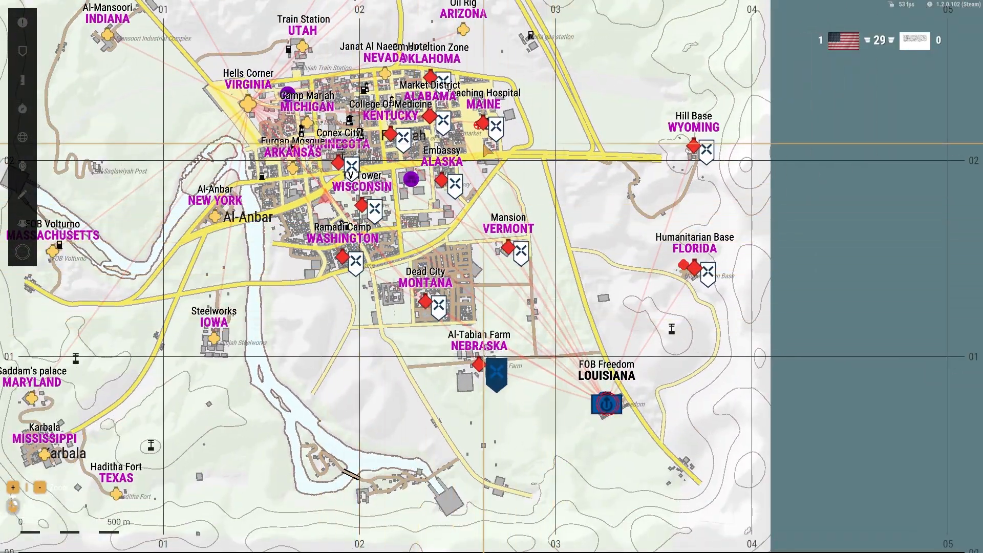
left_click_drag(379, 105, 419, 265)
left_click_drag(515, 131, 507, 67)
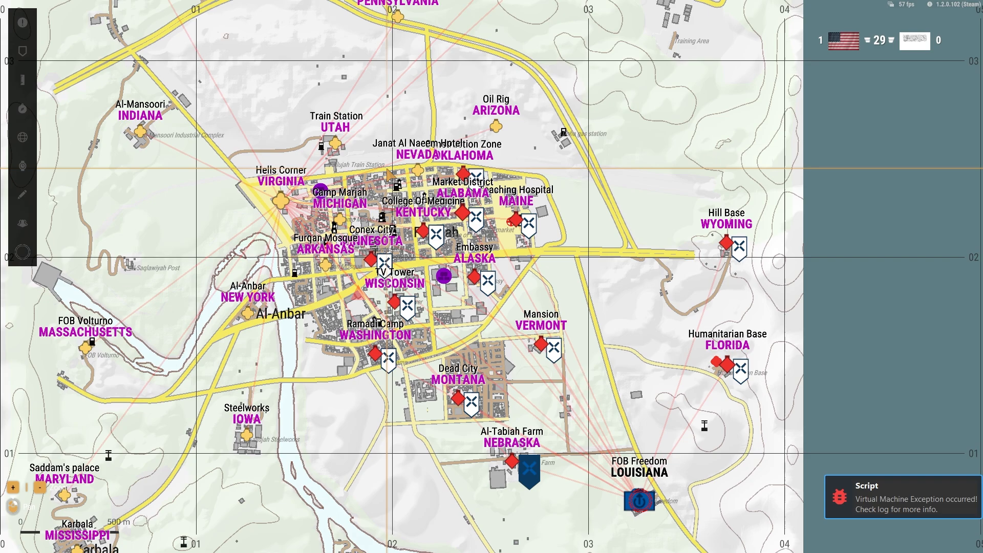
left_click_drag(507, 35, 521, 160)
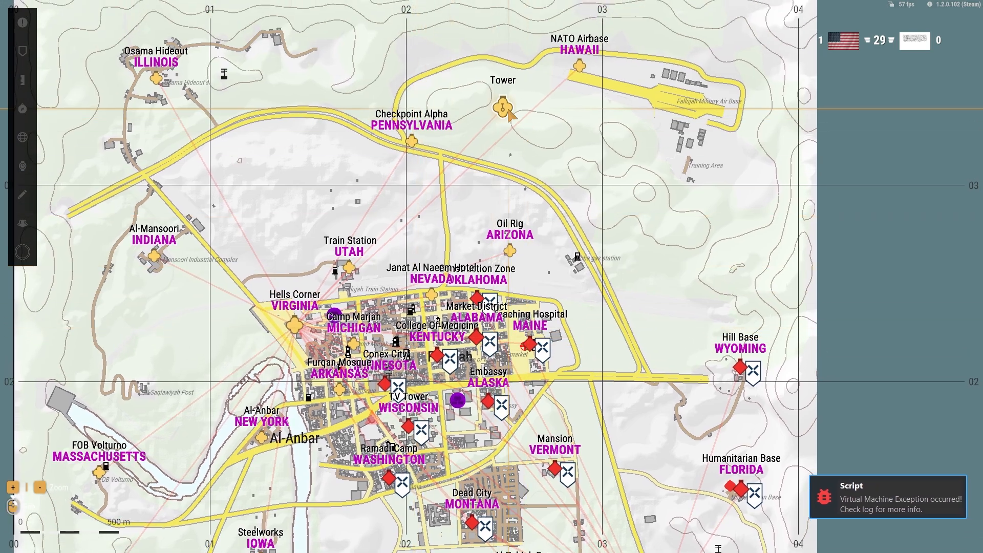
key("m")
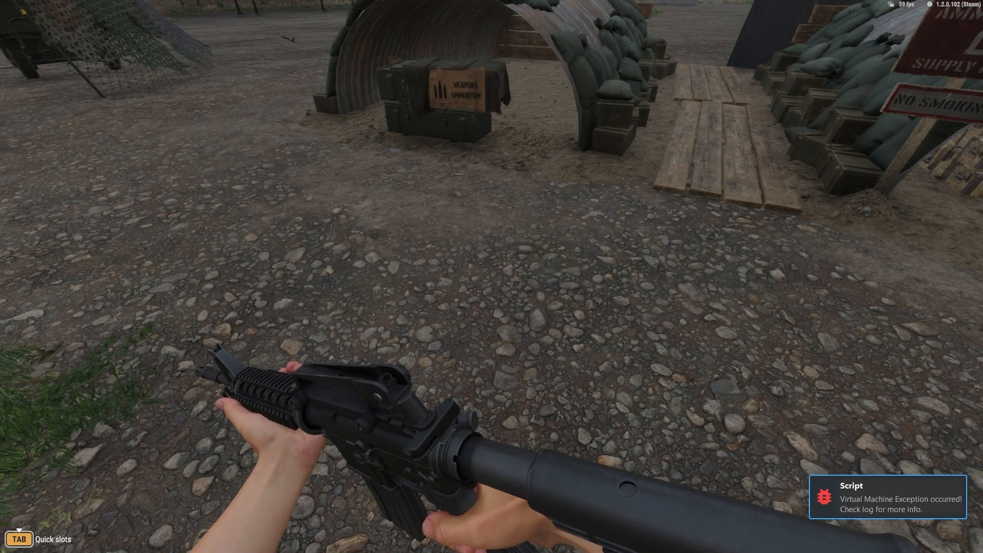
In Game Master mode, fly to the Transmitter Tower, set its faction to US Army, and view it from above
key("y")
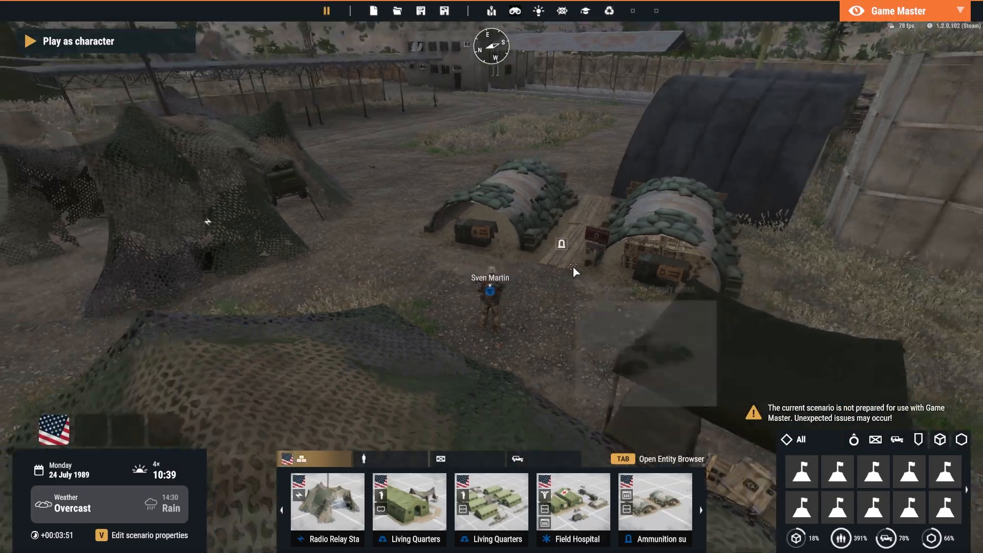
key("w")
right_click_drag(573, 266, 373, 226)
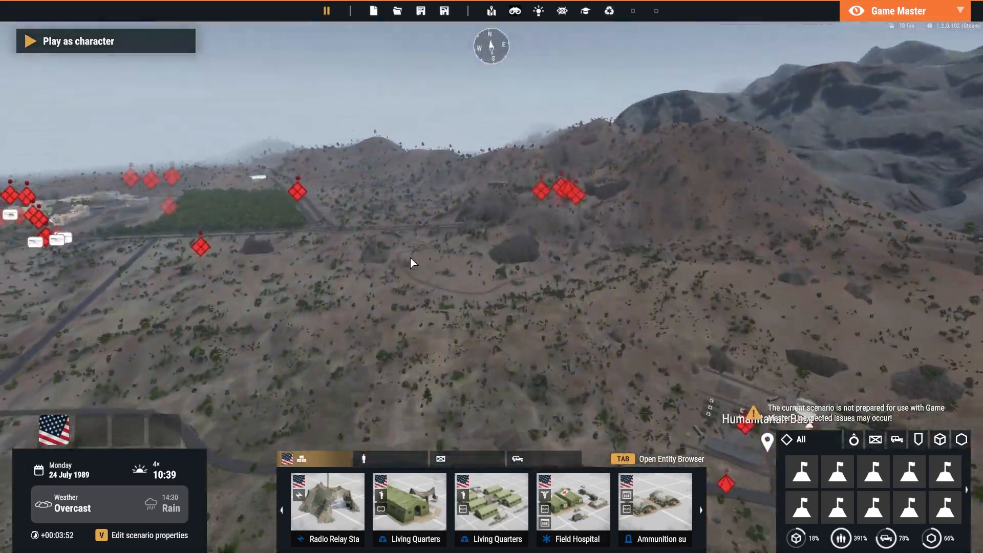
key("w")
right_click_drag(410, 257, 579, 205)
key("w")
double_click(441, 194)
left_click(513, 179)
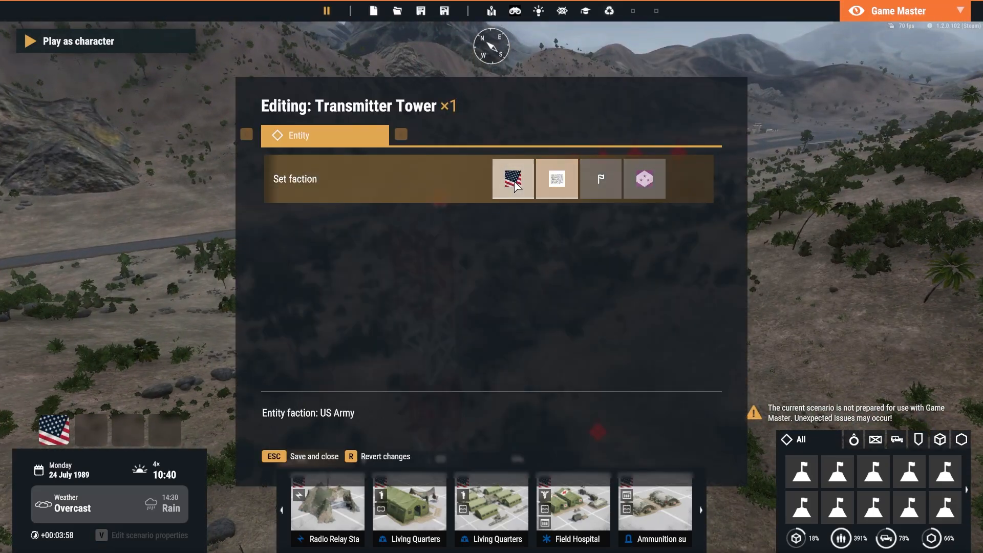
left_click(314, 457)
right_click_drag(324, 451, 471, 243)
right_click_drag(503, 198, 527, 214)
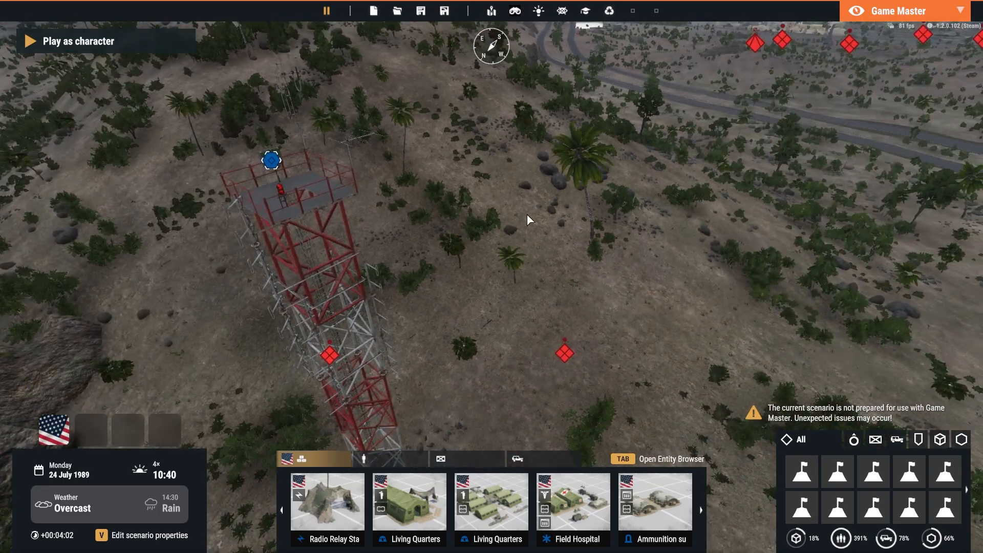
Leave Game Master mode and examine the radio links of the Tower and Osama Hideout on the in-game map
key("y")
key("m")
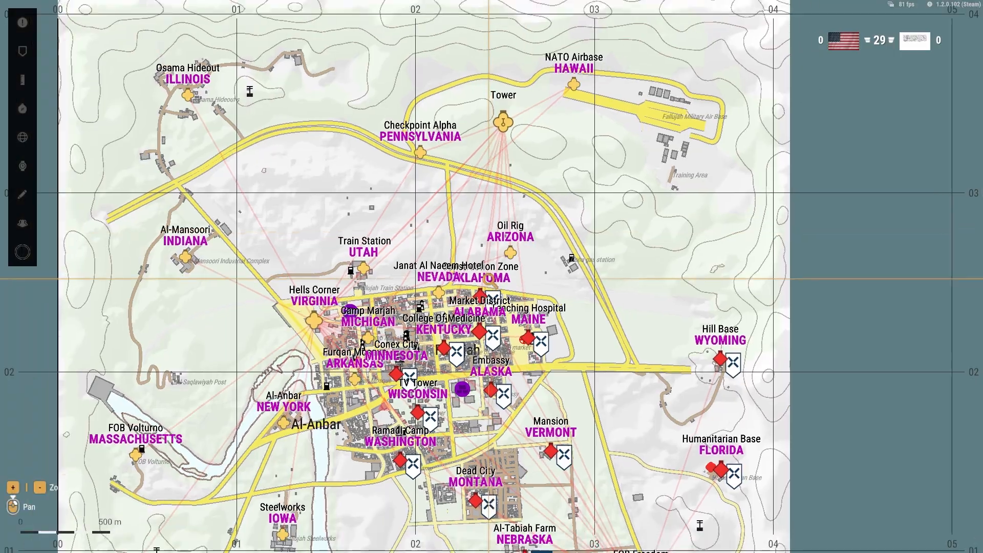
scroll(492, 276, "down", 3)
right_click_drag(517, 212, 460, 152)
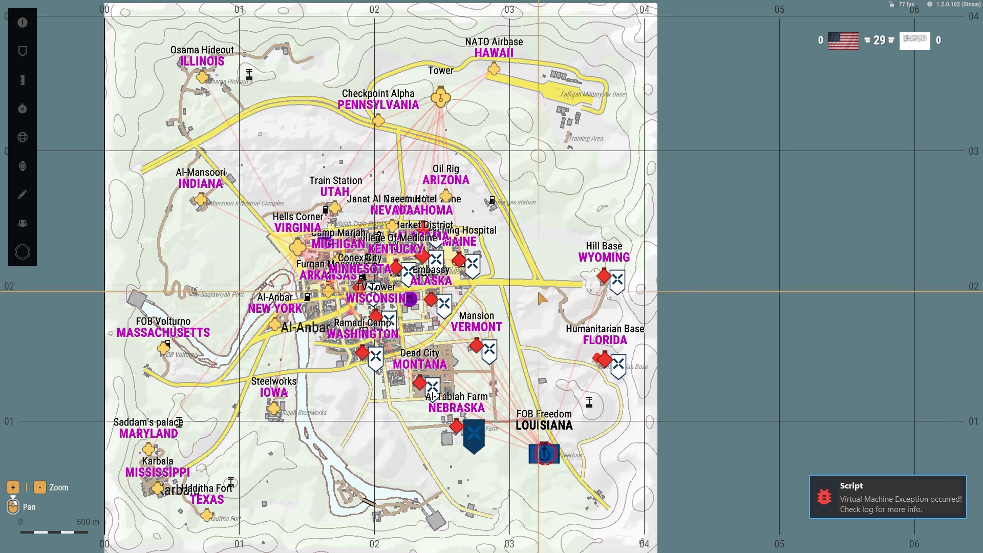
scroll(512, 187, "up", 2)
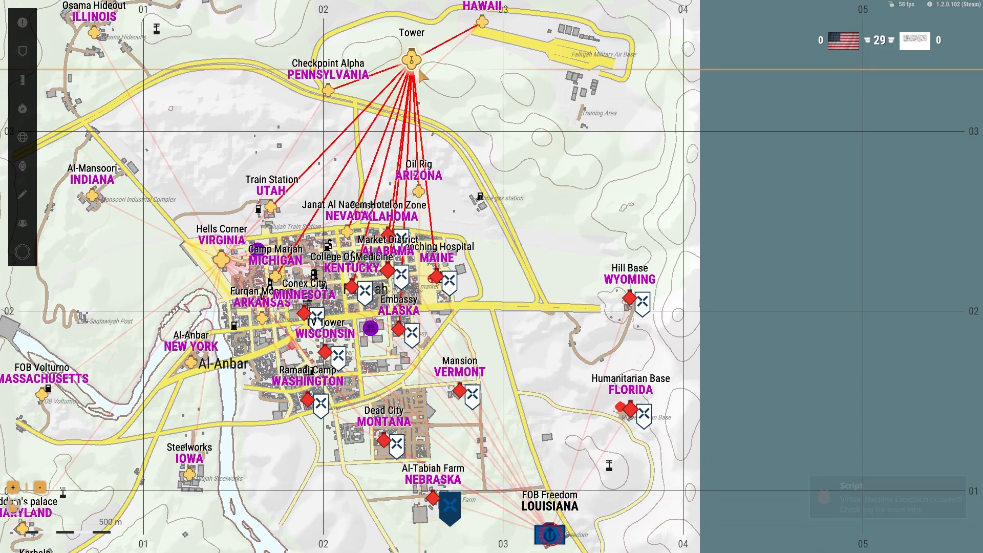
right_click_drag(411, 59, 524, 124)
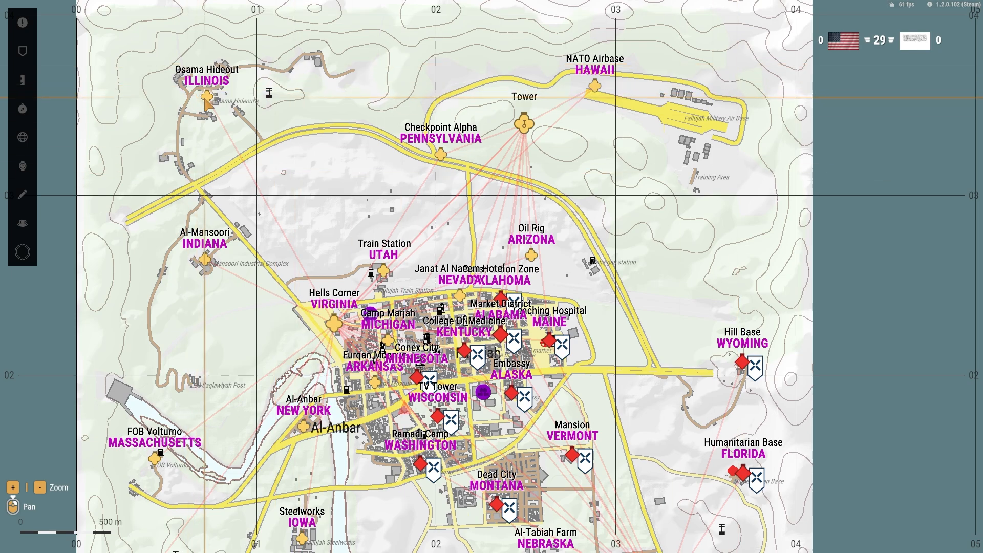
right_click_drag(455, 153, 496, 108)
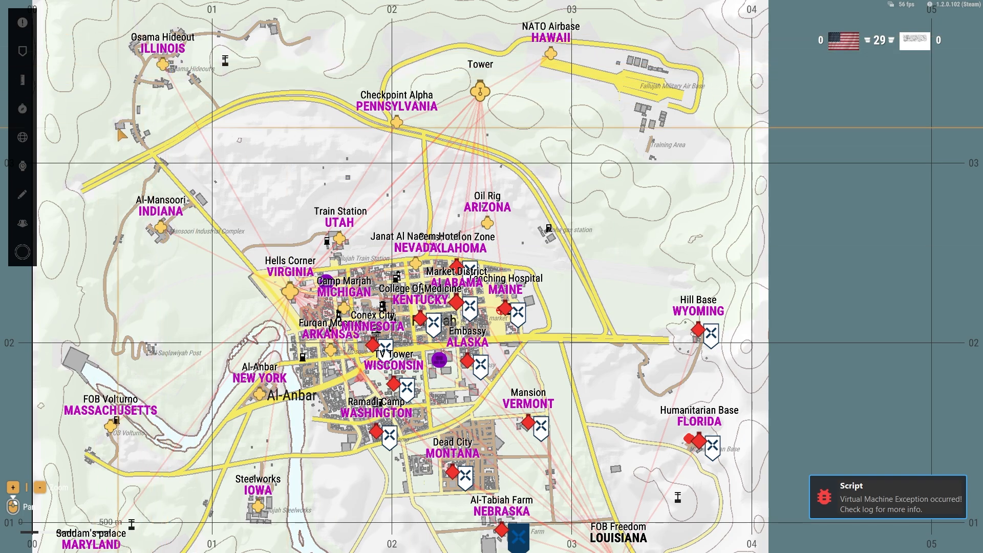
right_click_drag(175, 77, 189, 162)
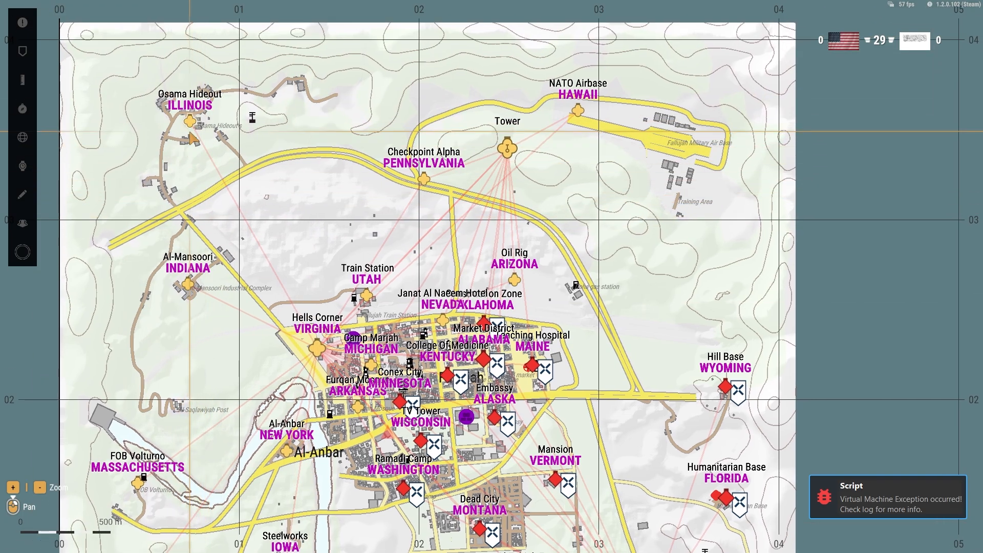
right_click_drag(508, 152, 465, 147)
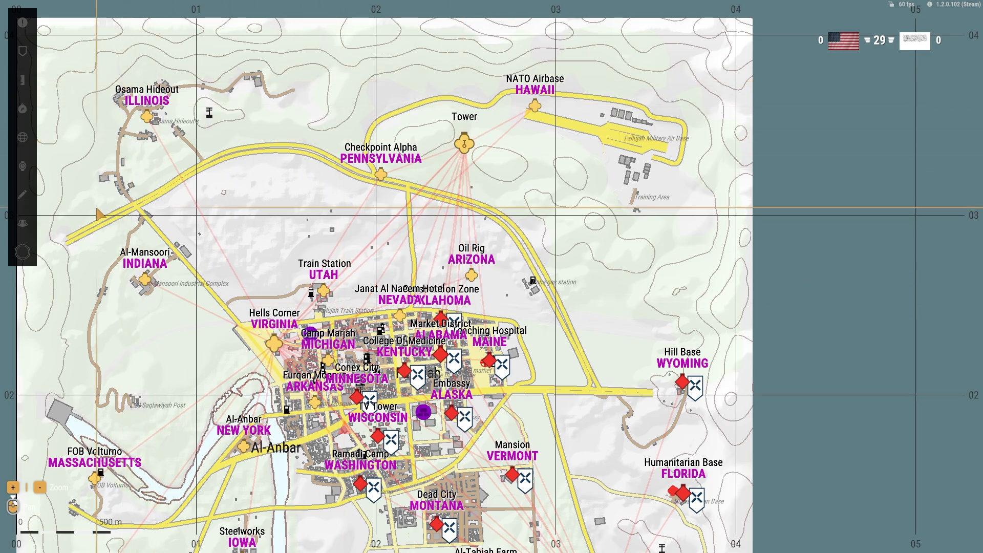
Survey the radio link network across the whole in-game map, from the northern Tower to FOB Freedom
scroll(197, 147, "down", 3)
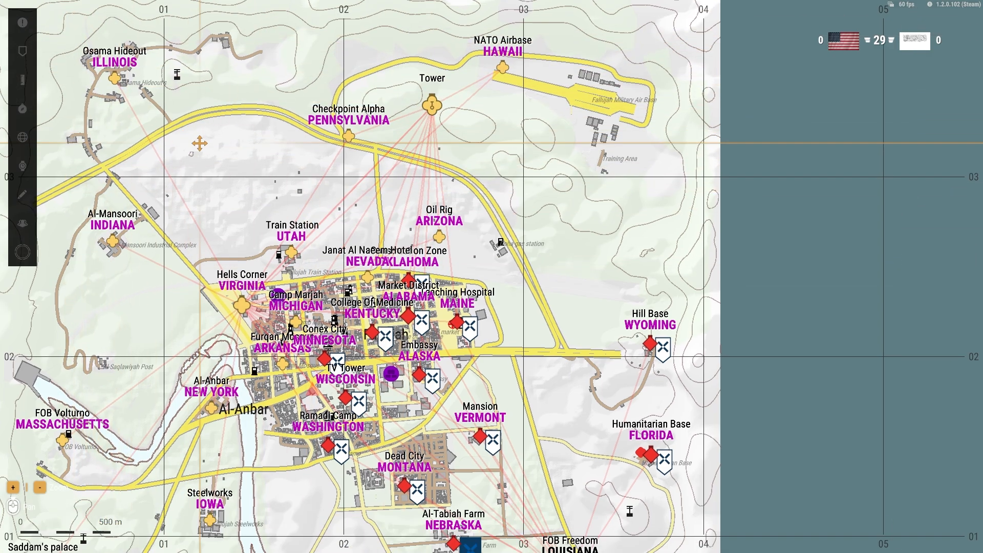
scroll(478, 227, "down", 1)
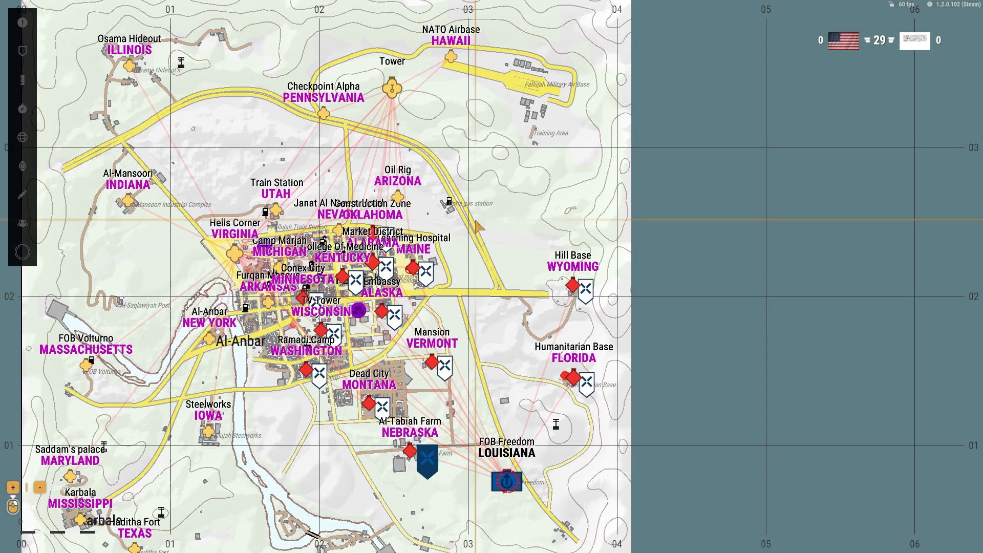
right_click_drag(476, 220, 513, 245)
right_click_drag(568, 271, 543, 214)
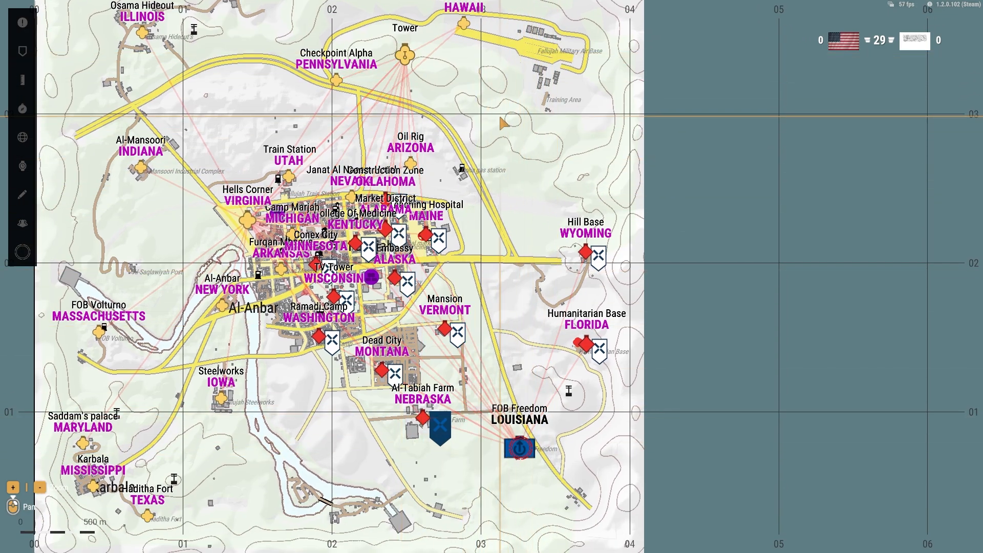
right_click_drag(387, 93, 552, 180)
right_click_drag(286, 80, 225, 71)
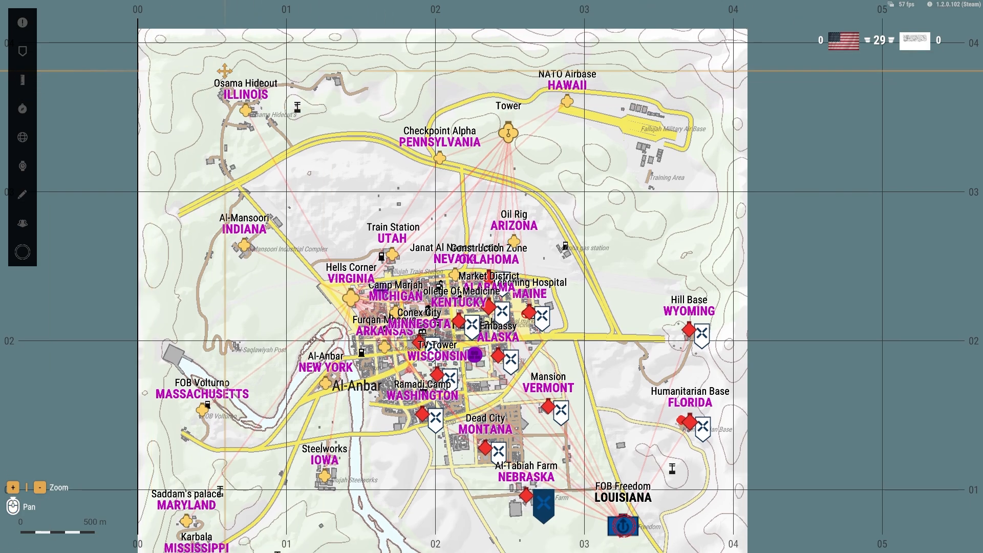
right_click_drag(441, 201, 408, 183)
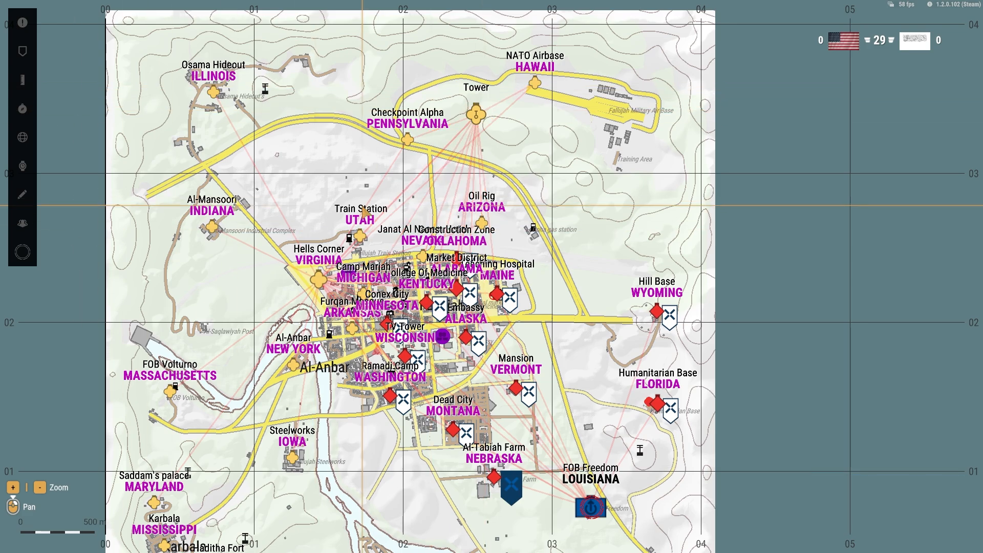
right_click_drag(337, 194, 298, 187)
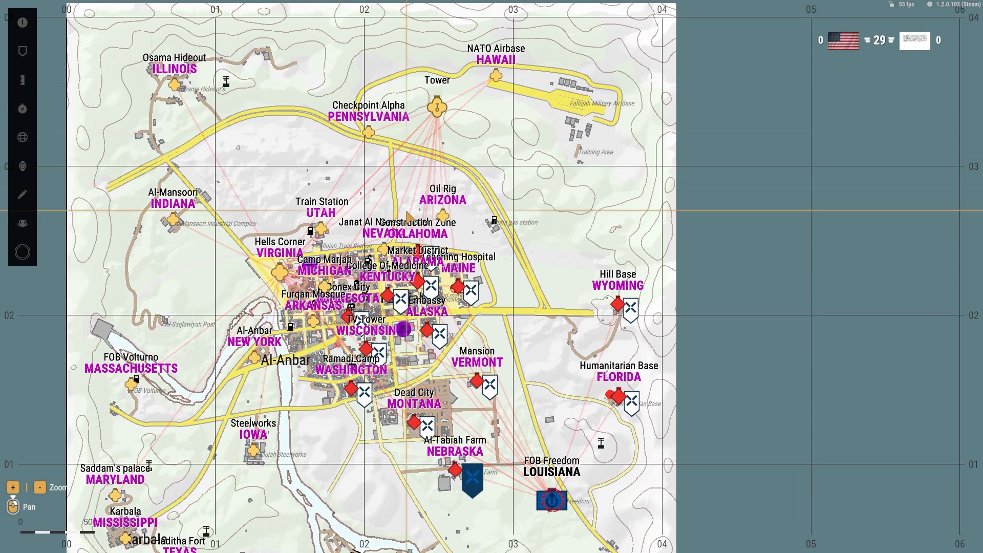
right_click_drag(425, 250, 362, 195)
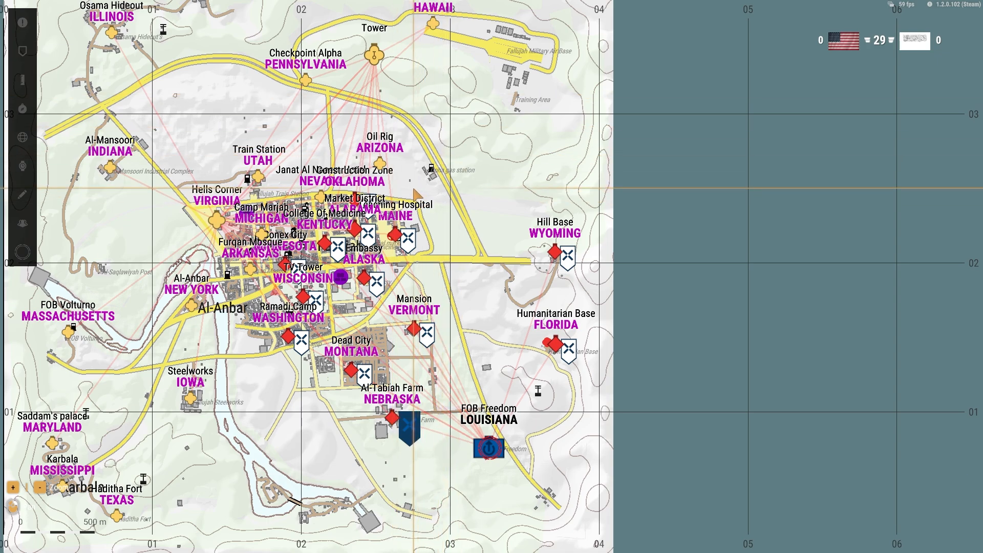
left_click_drag(413, 196, 492, 198)
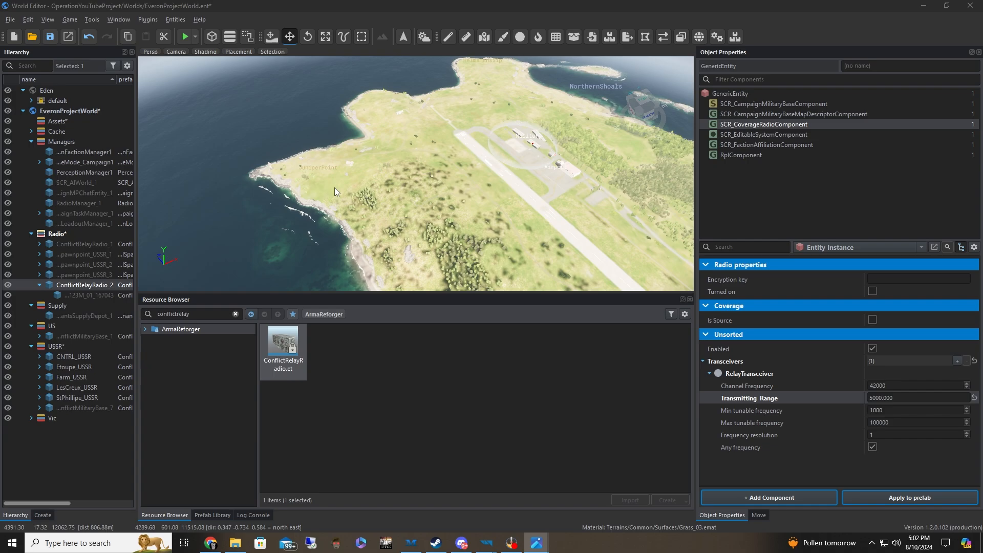
In the World Editor, fly over the northern coast and airfield to examine the area around the Airport and Military locations
mouse_move(367, 189)
right_mouse_down()
mouse_move(470, 179)
mouse_move(471, 128)
mouse_move(482, 154)
mouse_move(400, 143)
mouse_move(358, 179)
right_mouse_up()
key("d")
key("a")
key("w")
key("s")
key("d")
right_click_drag(436, 152, 311, 175)
key("w")
key("w")
key("d")
key("w")
key("w")
key("s")
key("w")
key("a")
right_click_drag(479, 243, 479, 242)
key("s")
key("d")
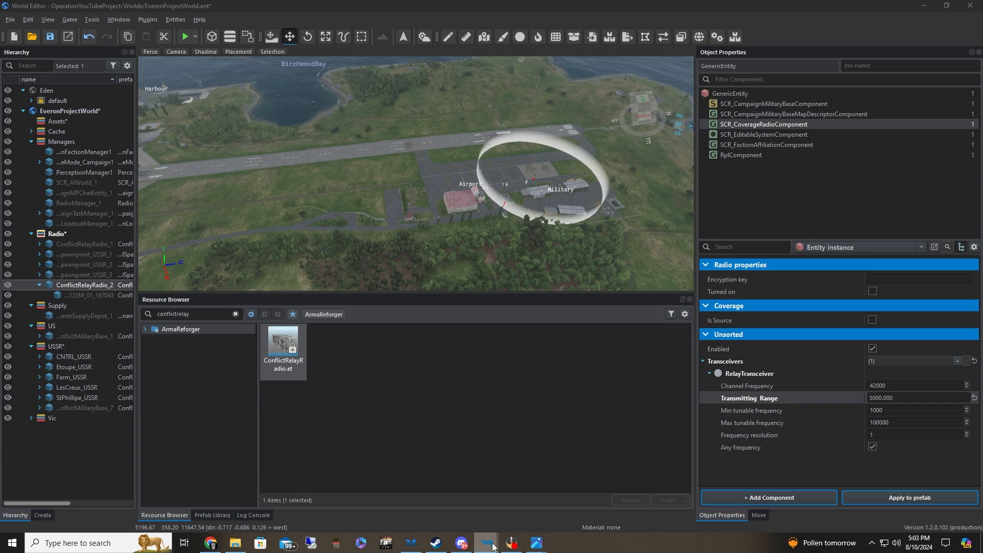
Switch to Enfusion Workbench and open the project's Prefabs/Vehicles/Wheeled/BTR70 folder
mouse_move(487, 542)
left_click(455, 493)
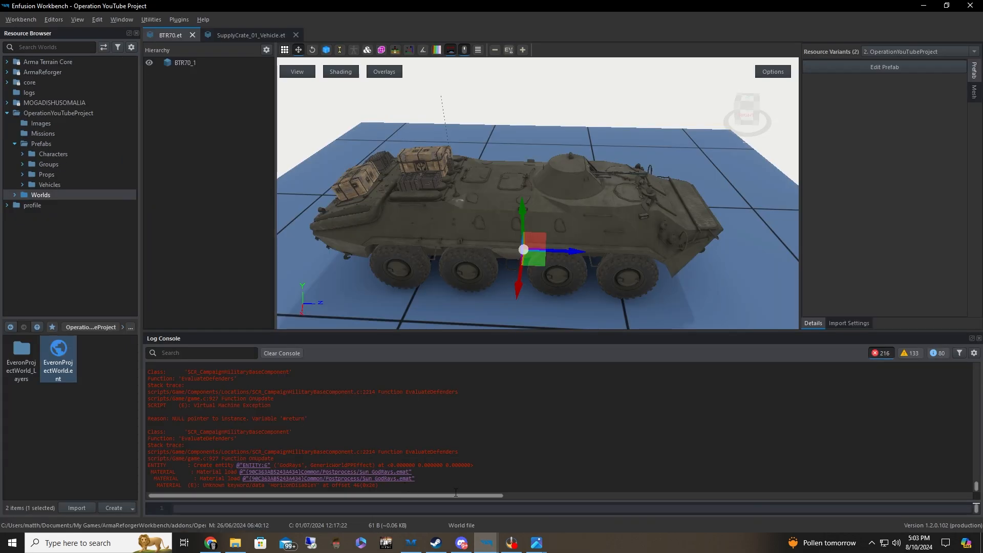
double_click(66, 182)
double_click(84, 195)
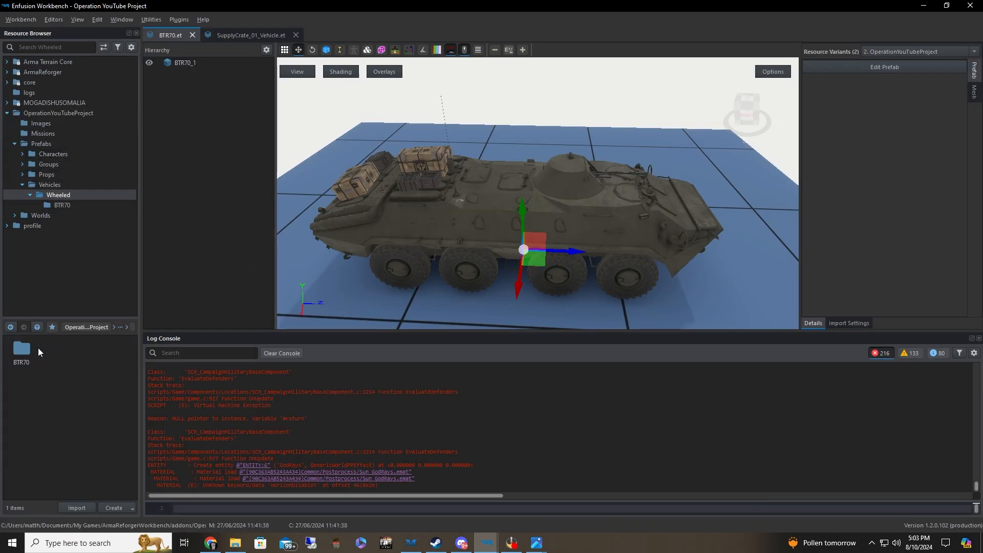
double_click(29, 356)
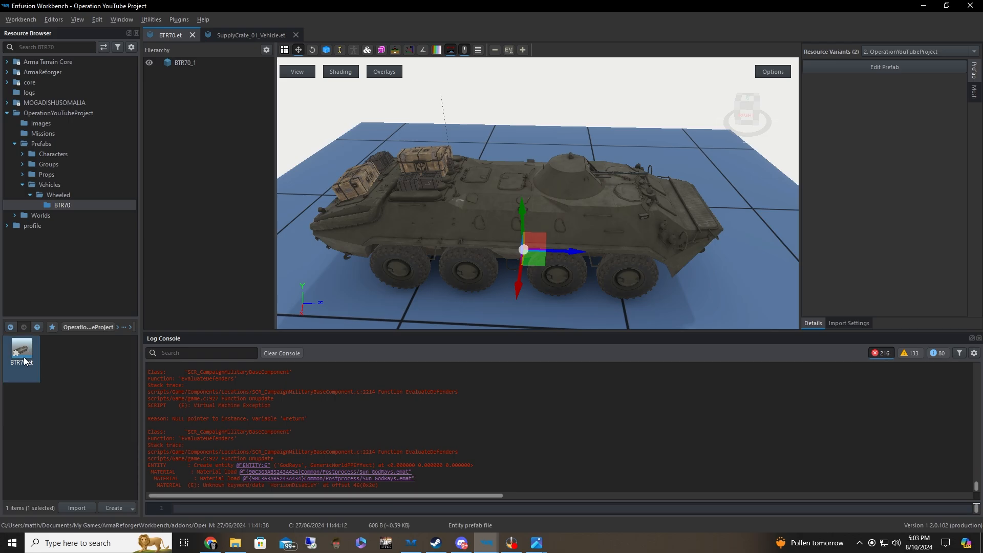
Duplicate the BTR70 prefab under the file name BTR70US in the same folder
right_click(38, 364)
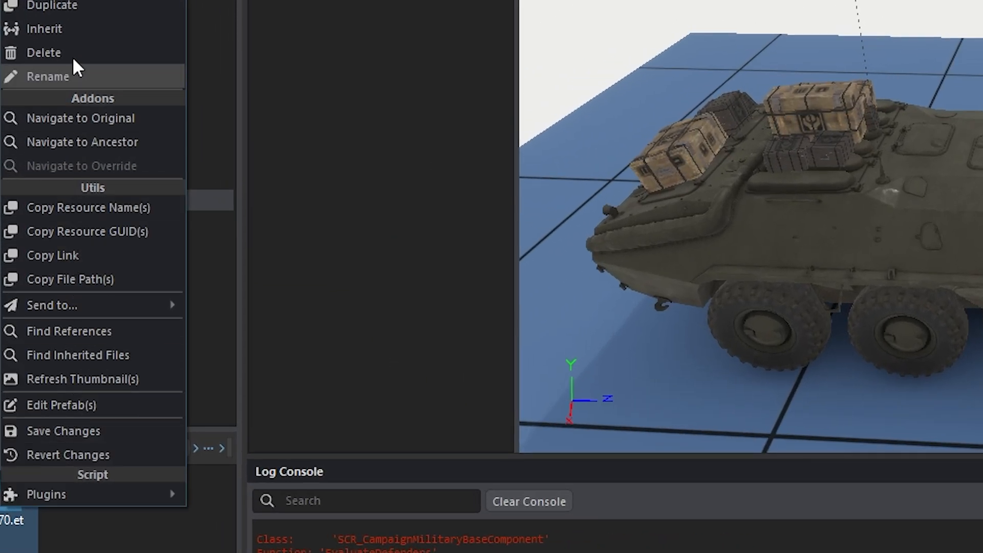
left_click(80, 7)
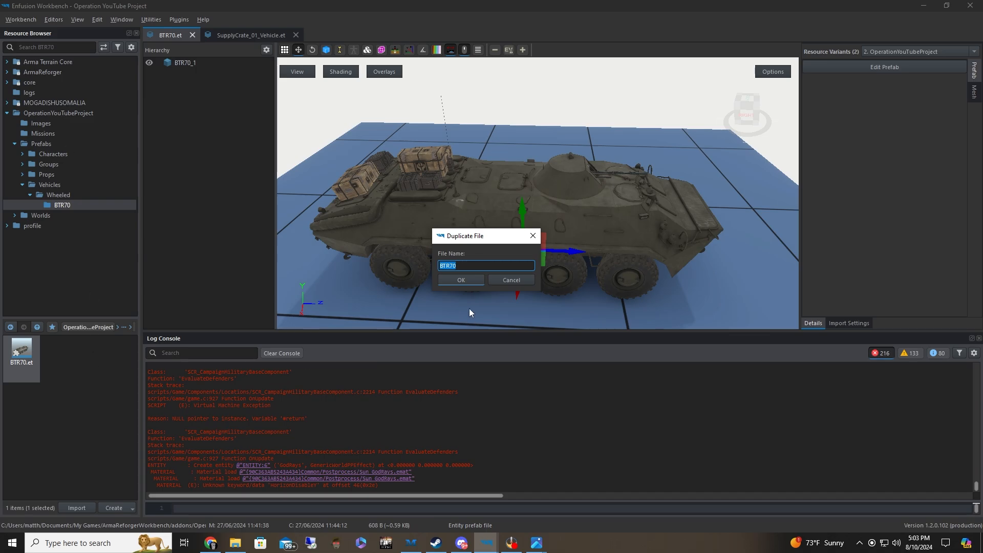
left_click(460, 268)
left_click(469, 275)
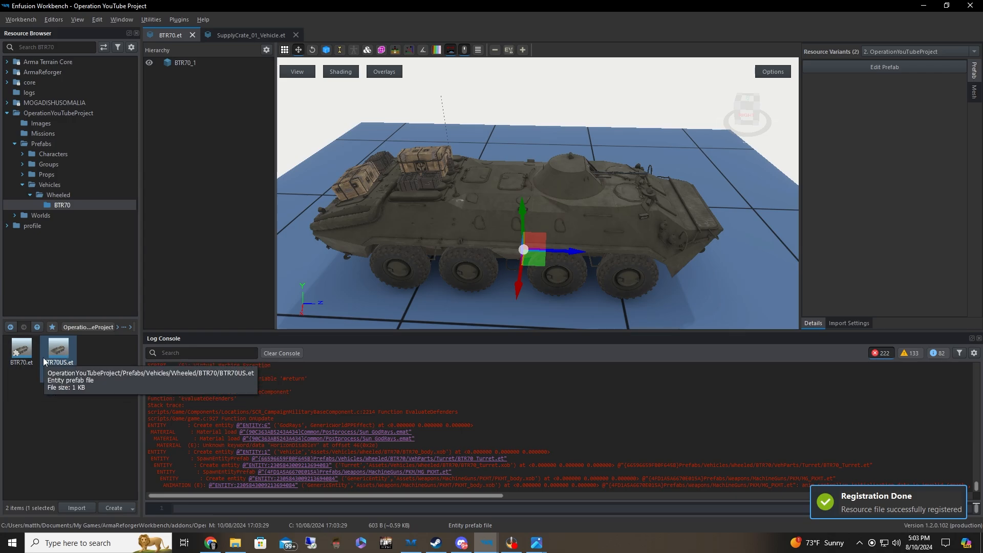
left_click(26, 359)
left_click(56, 353)
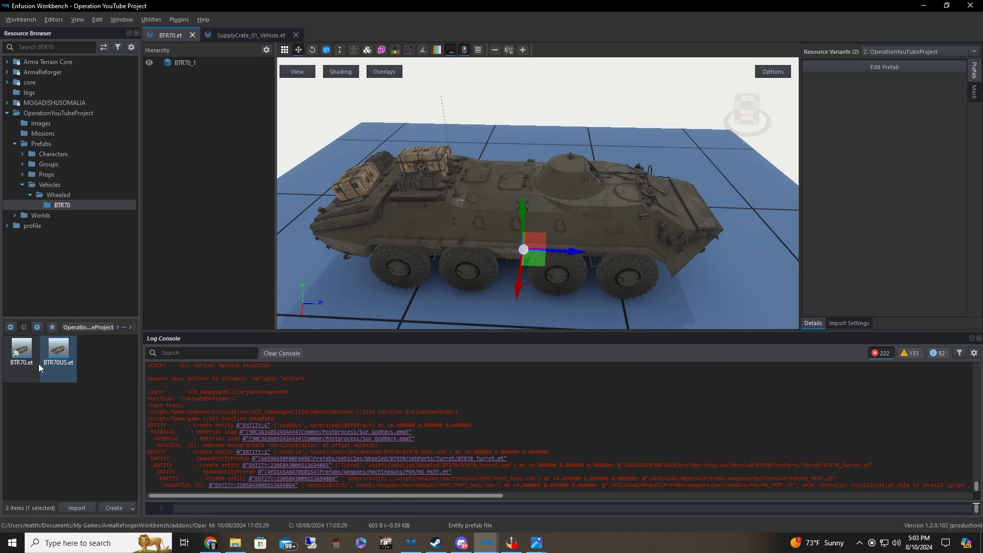
Open BTR70US.et and bring it into prefab edit mode in the World Editor
double_click(60, 353)
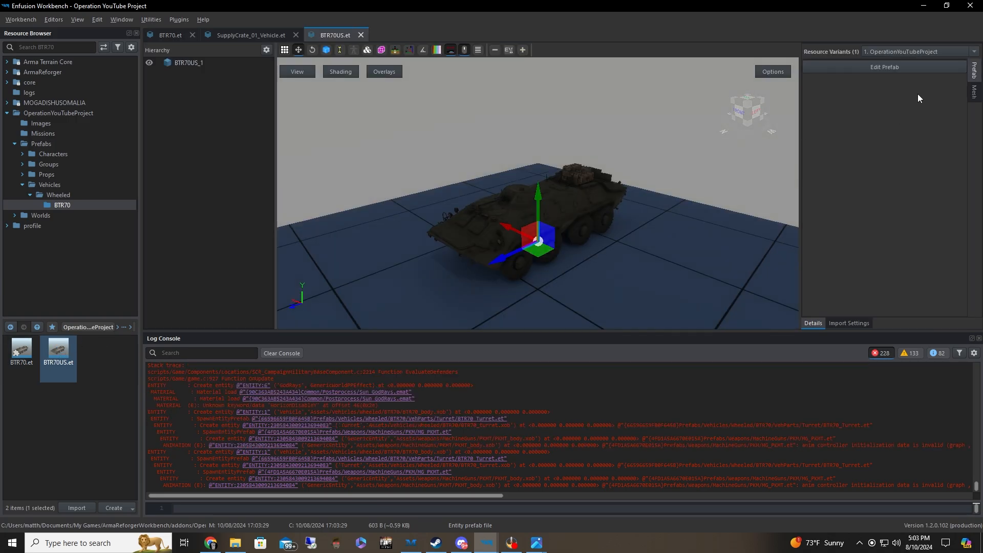
left_click(901, 67)
left_click(374, 347)
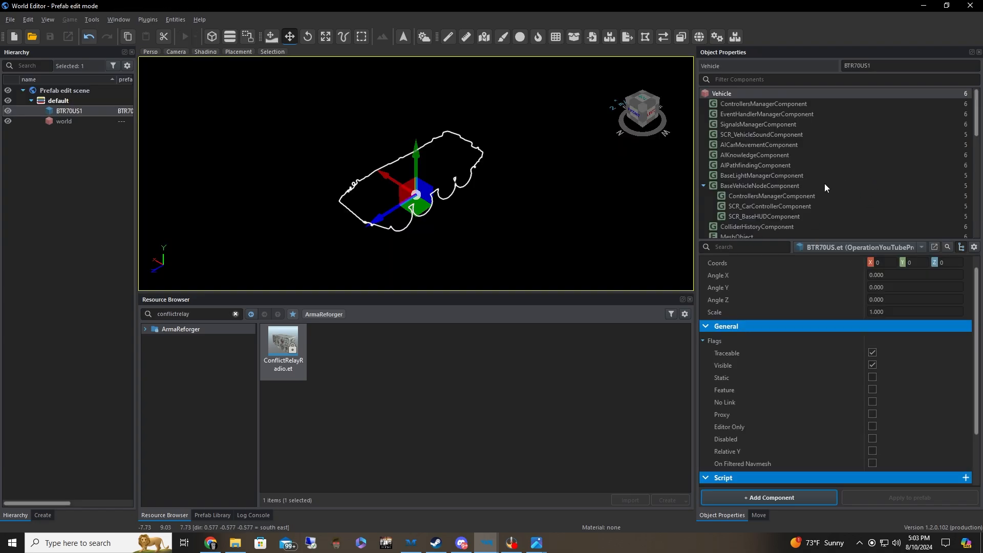
Filter the components by "edit", examine the faction and labels of SCR_EditableVehicleComponent, and close the prefab editor
left_click(765, 80)
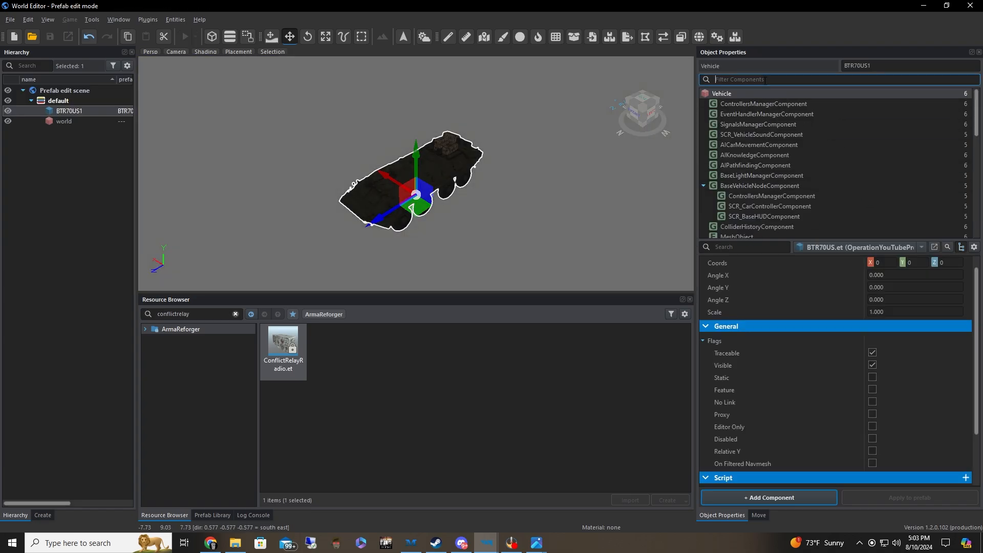
type("edit")
left_click(738, 104)
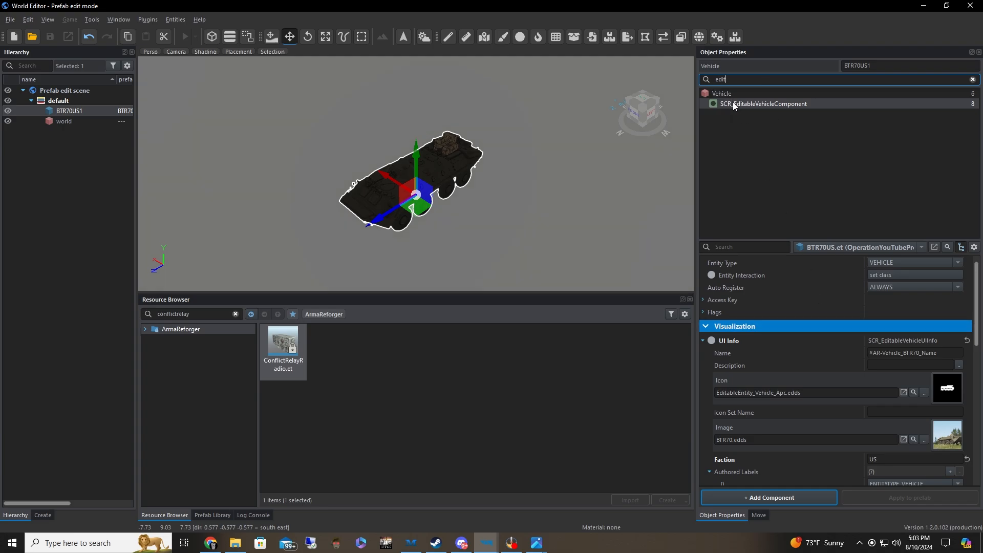
scroll(874, 298, "down", 5)
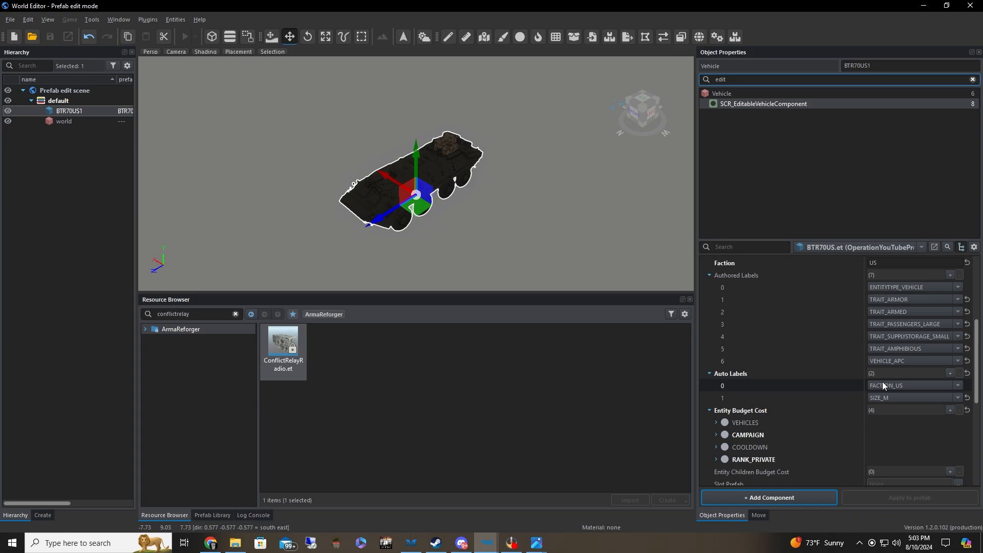
scroll(922, 405, "up", 2)
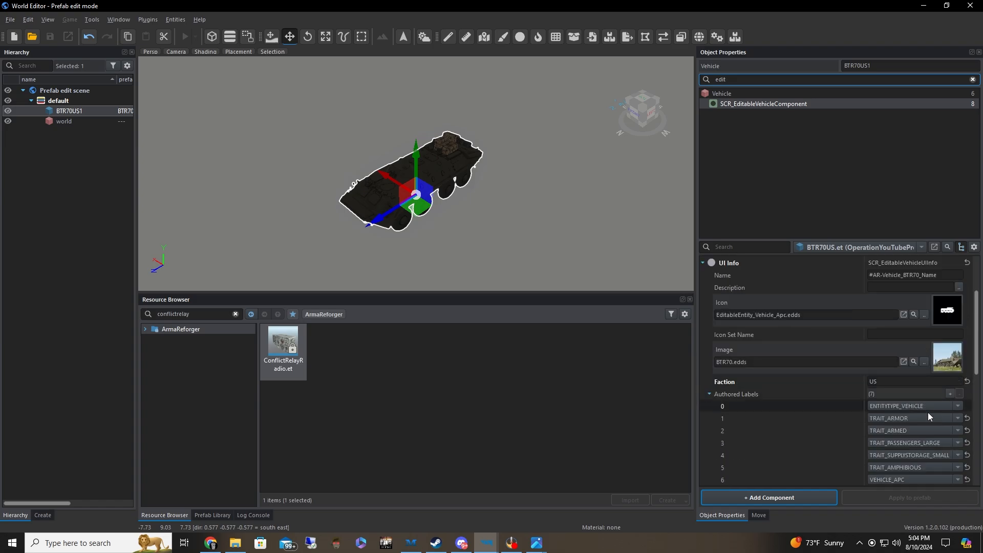
scroll(917, 404, "down", 1)
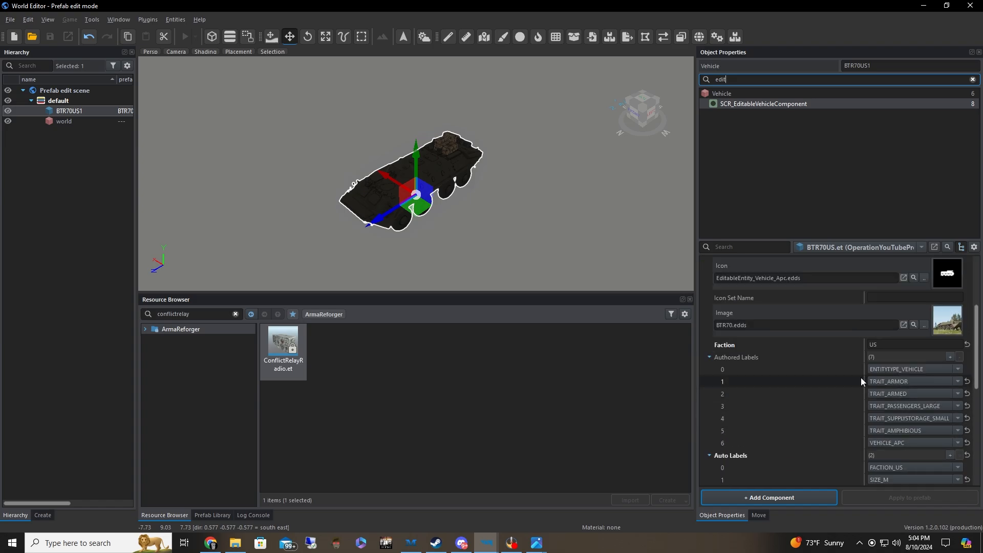
scroll(866, 377, "down", 1)
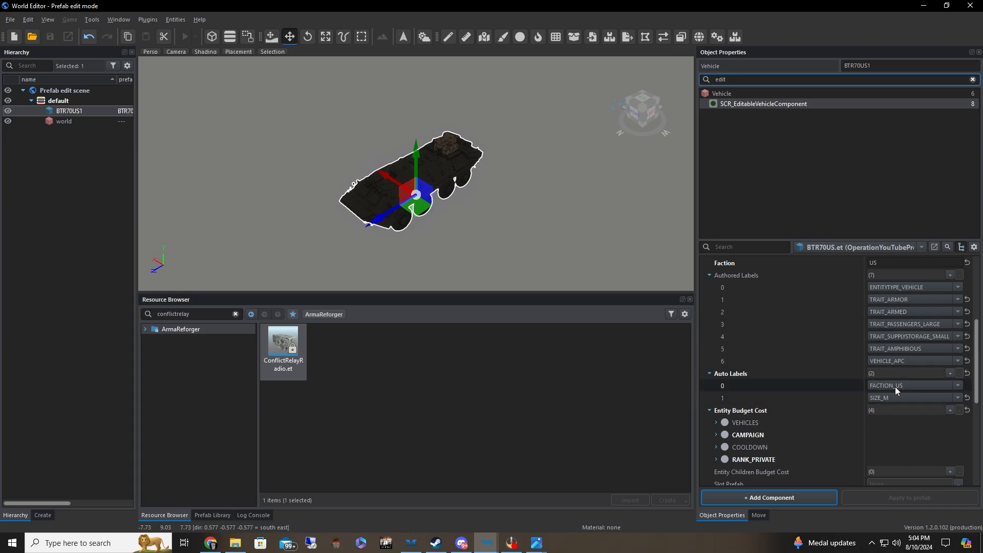
scroll(855, 325, "up", 2)
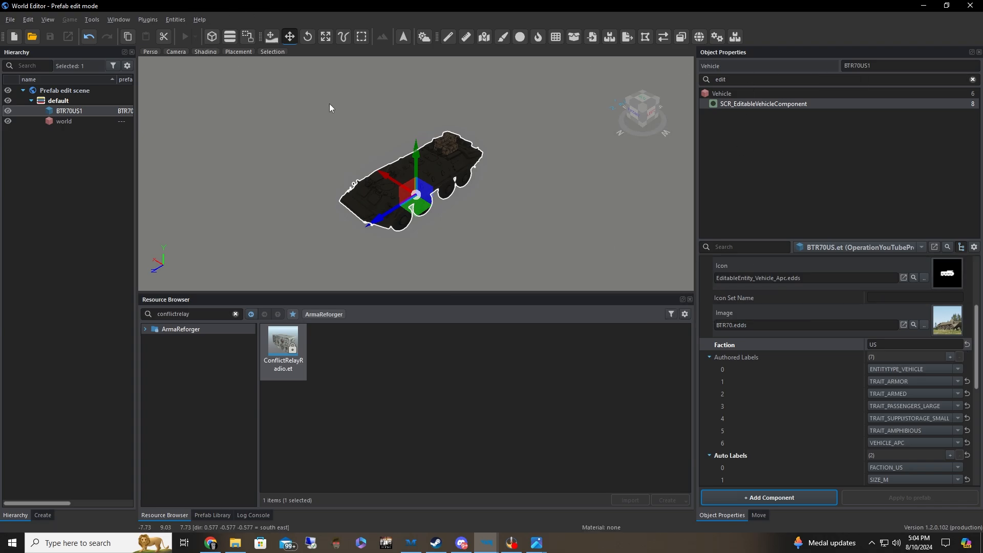
left_click(970, 6)
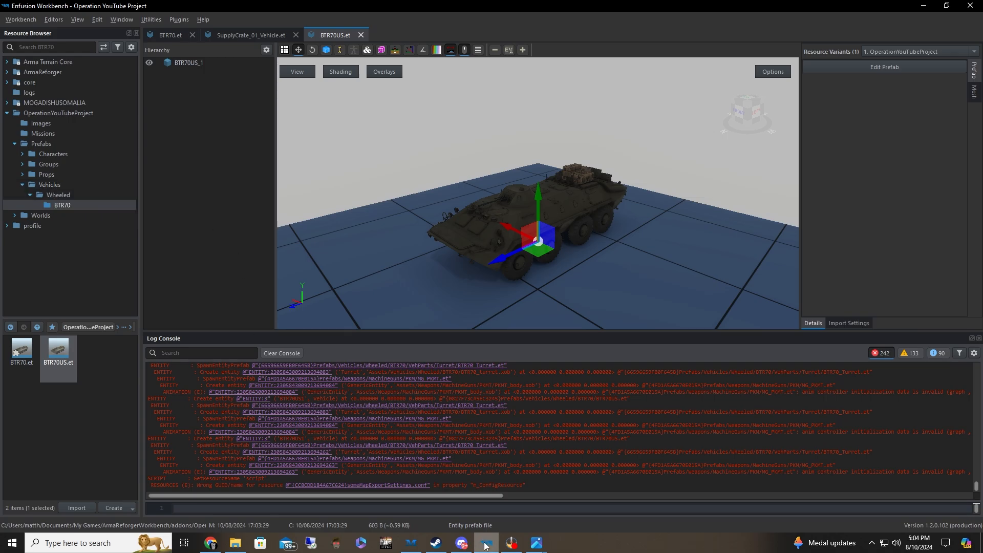
Switch to the Enfusion Workbench Launcher, open the TH Middle East Collection project and show the THMiddleEastCollection Worlds folder
mouse_move(485, 546)
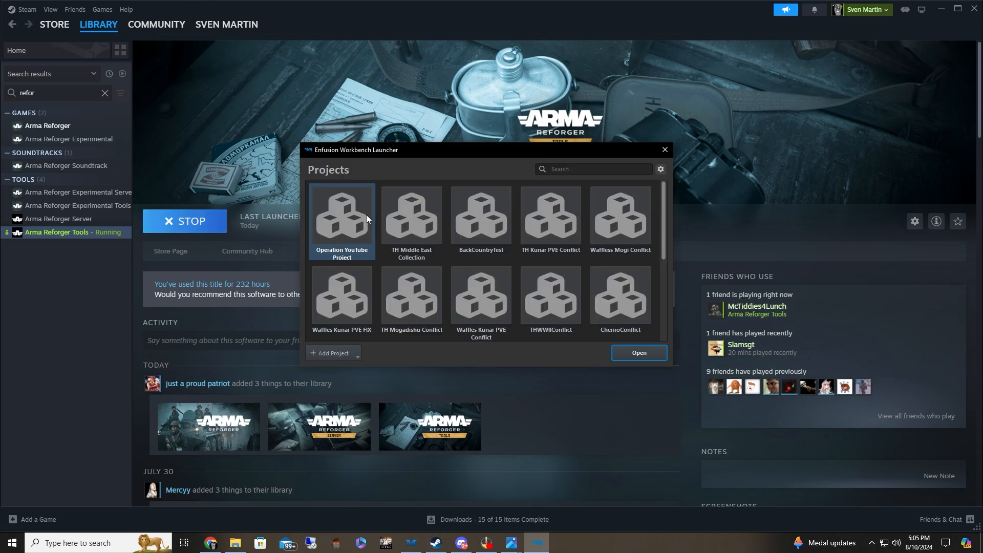
double_click(418, 226)
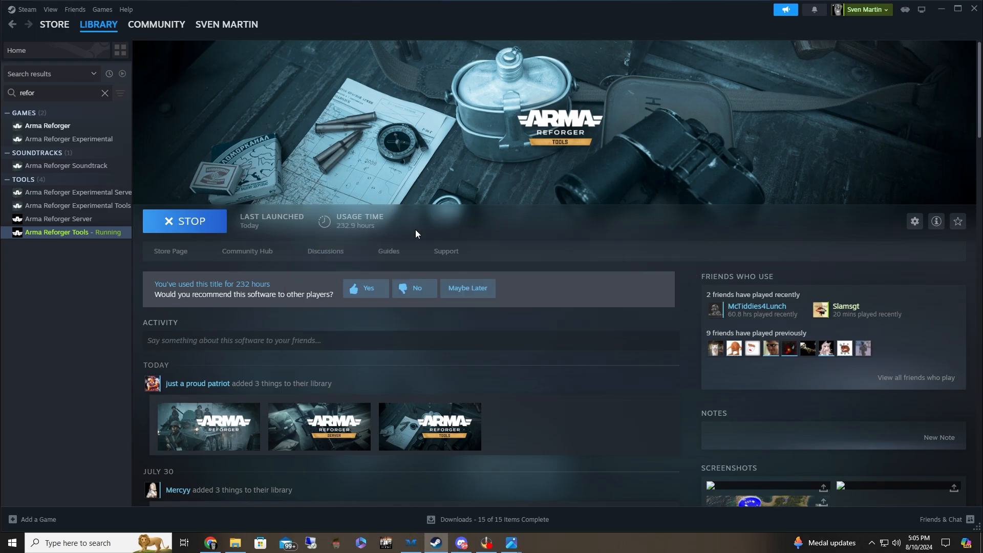
scroll(75, 244, "down", 9)
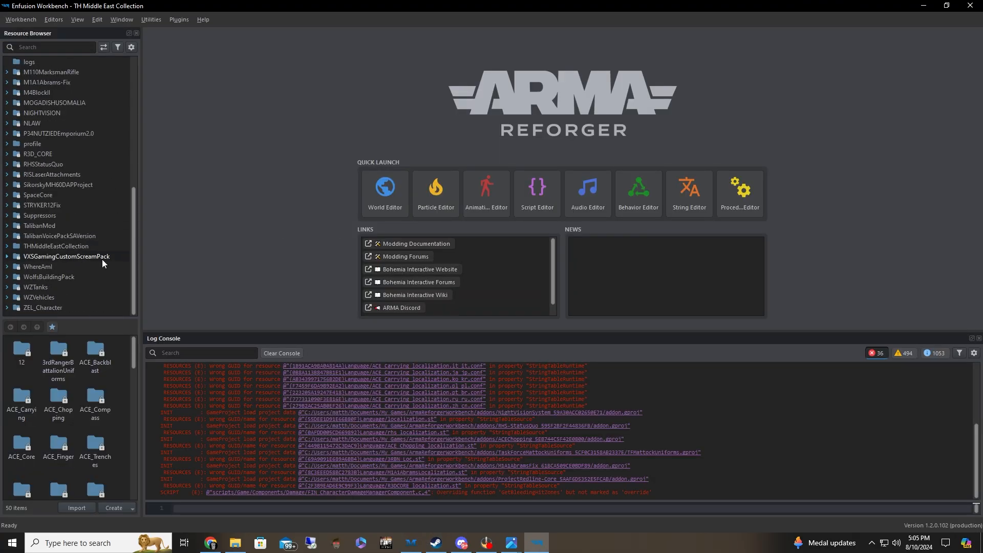
left_click(74, 245)
double_click(88, 403)
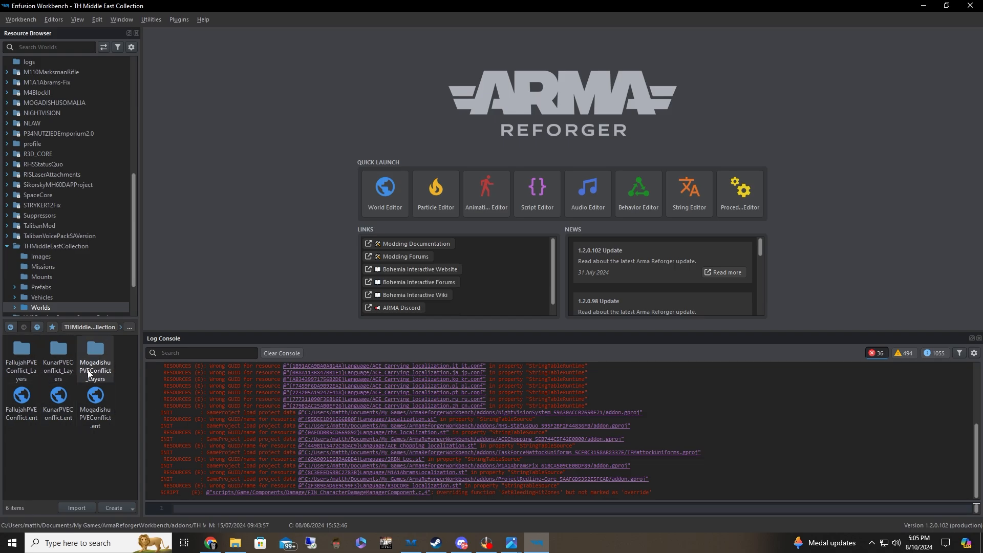
Look at the mission config files in THMiddleEastCollection's Missions folder and return to the Worlds folder
left_click(69, 267)
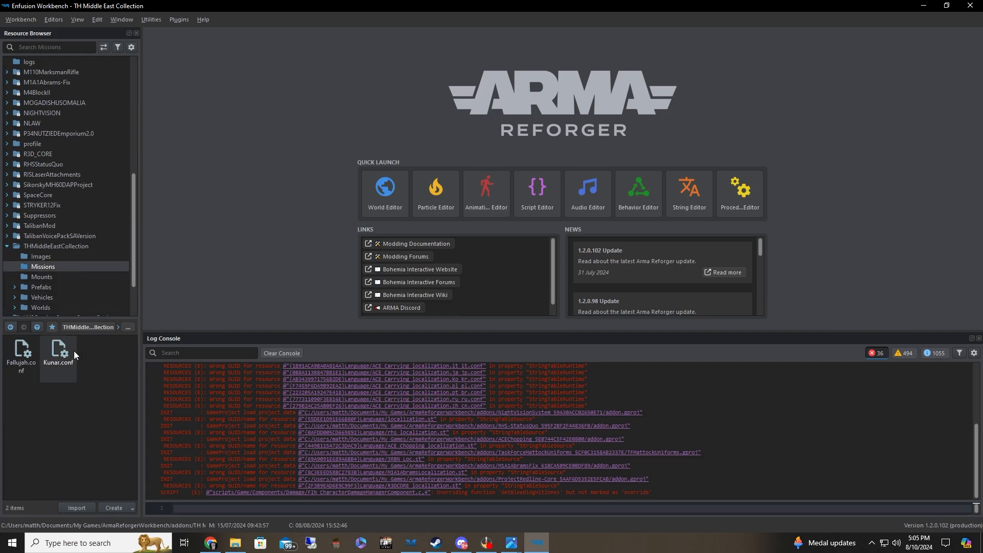
scroll(72, 269, "down", 1)
left_click(70, 277)
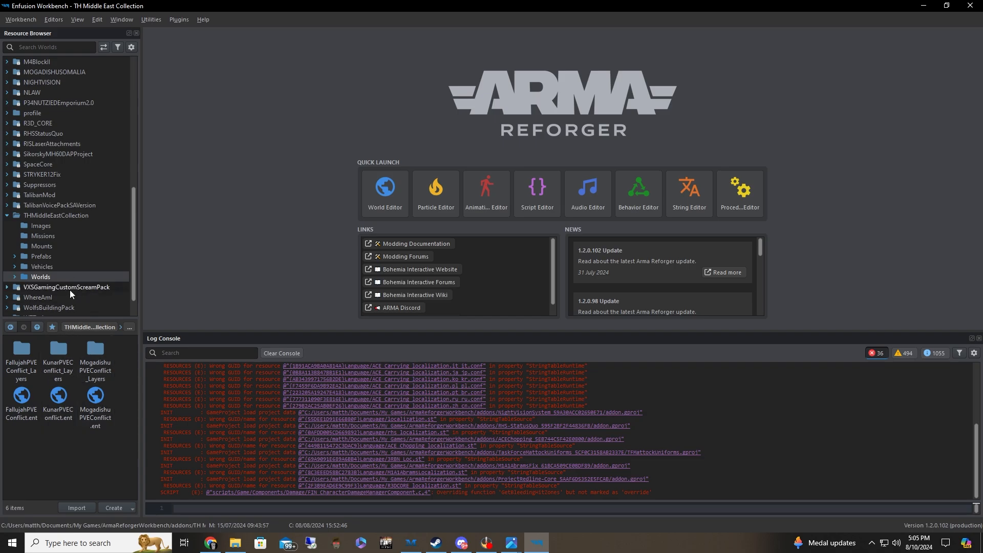
Open THMiddleEastCollection's Prefabs/Characters/Factions/OPFOR/USSR_Army folder
left_click(55, 258)
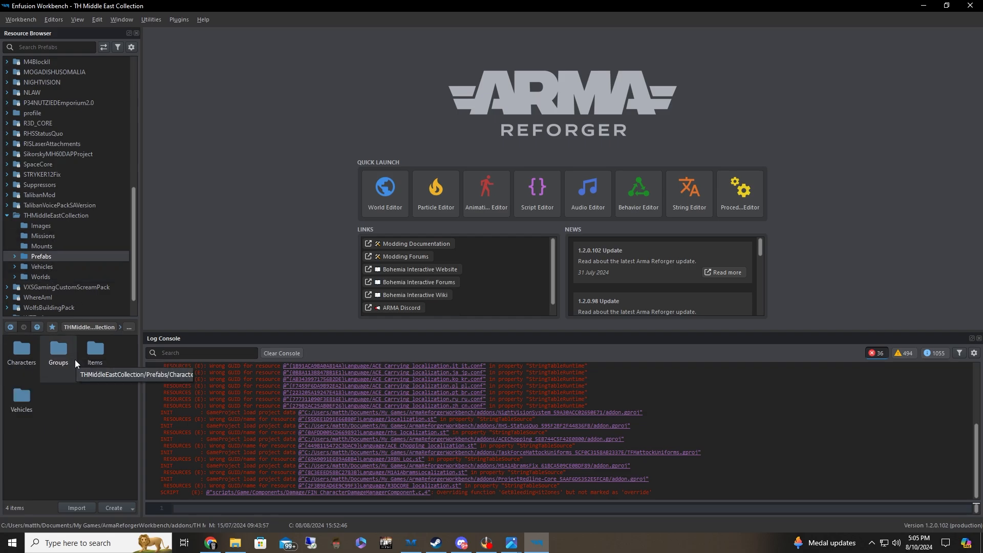
double_click(31, 354)
double_click(62, 365)
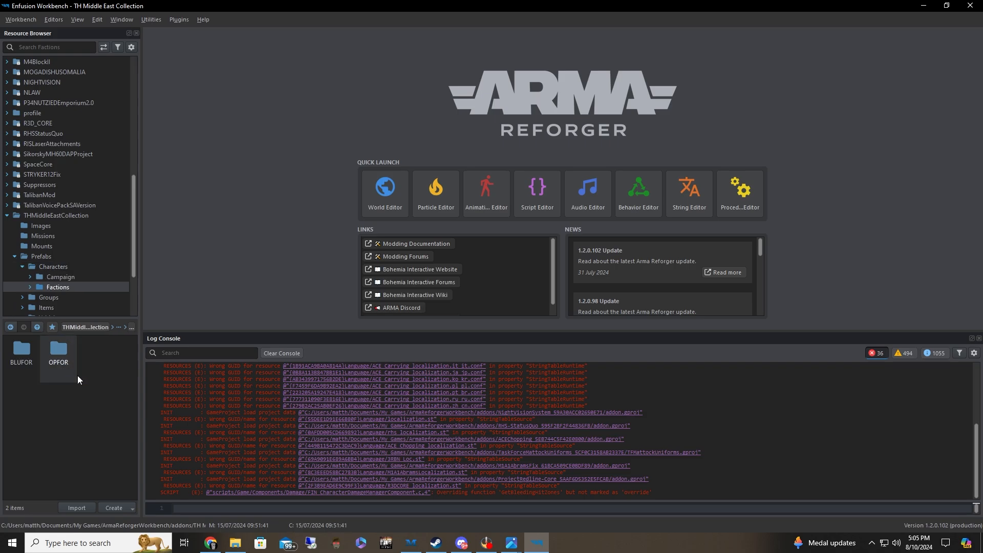
double_click(54, 367)
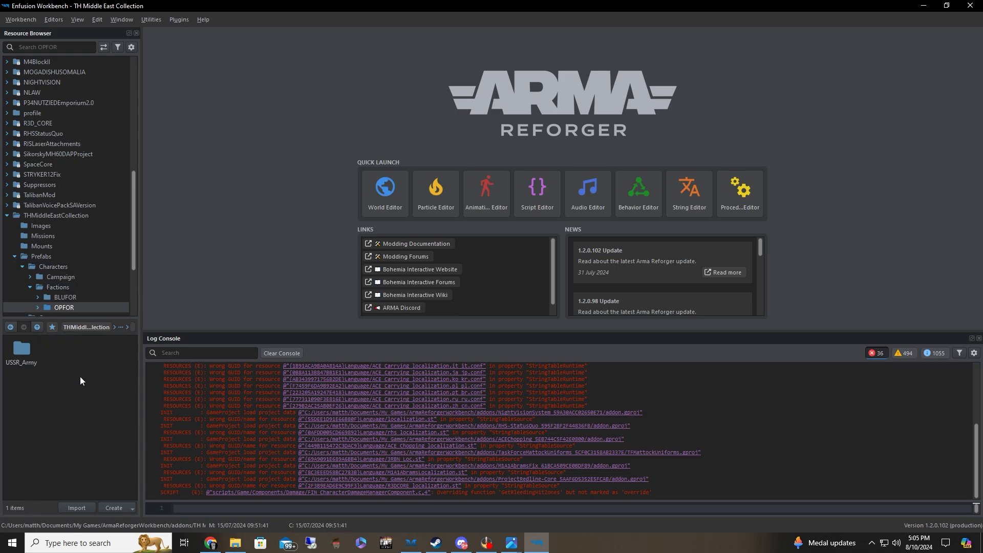
double_click(29, 360)
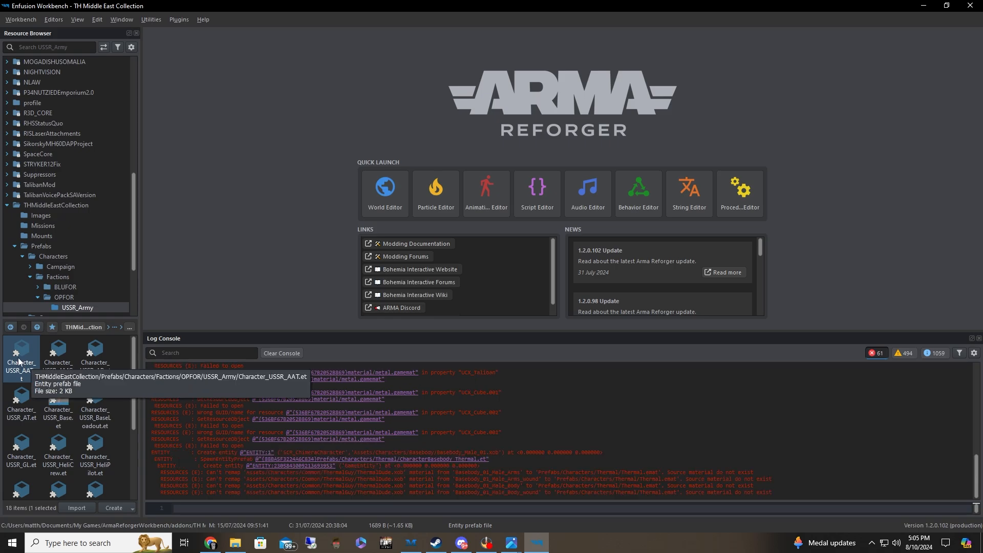
Start duplicating the Character_USSR_AAT prefab under the name Character_USSR_AATIraq, and cancel the duplication
right_click(19, 361)
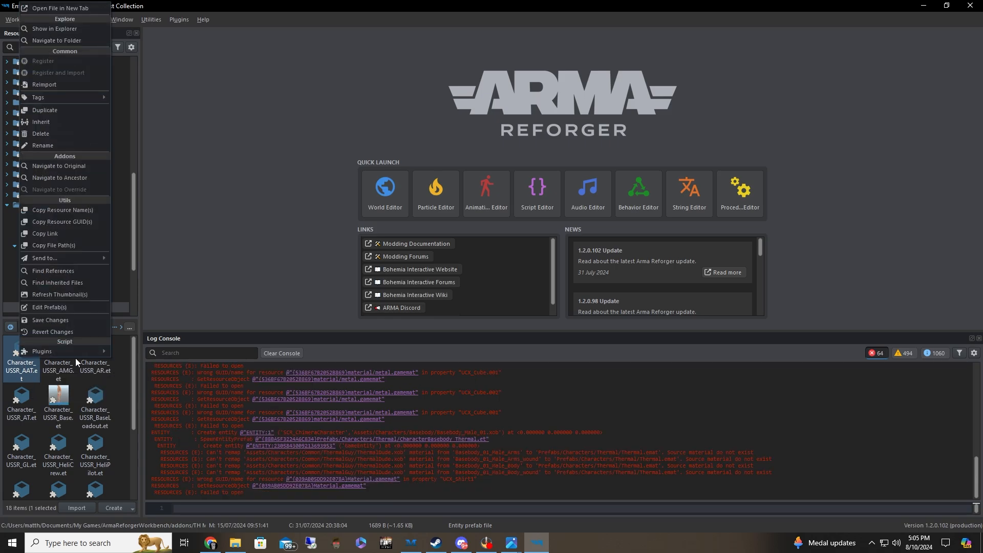
left_click(100, 414)
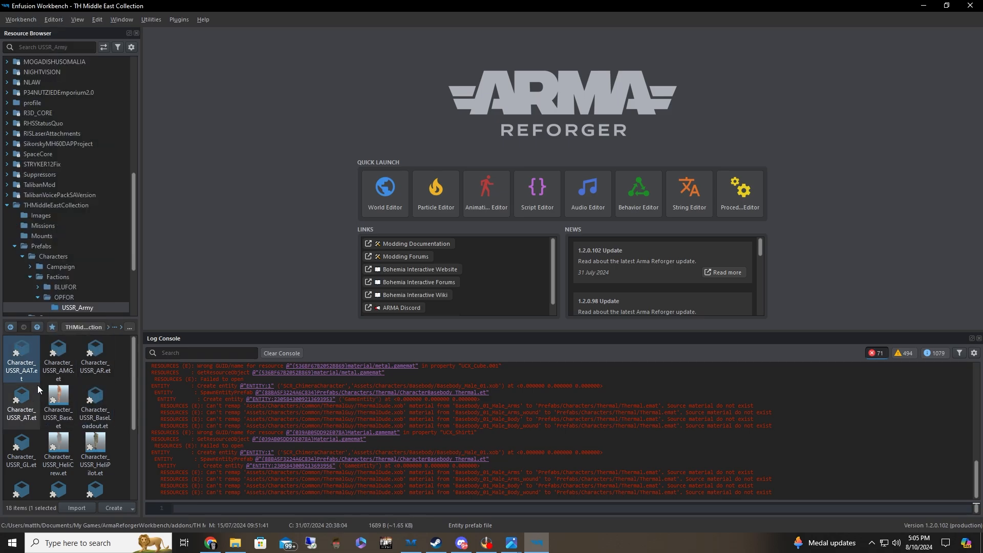
right_click(28, 368)
left_click(73, 118)
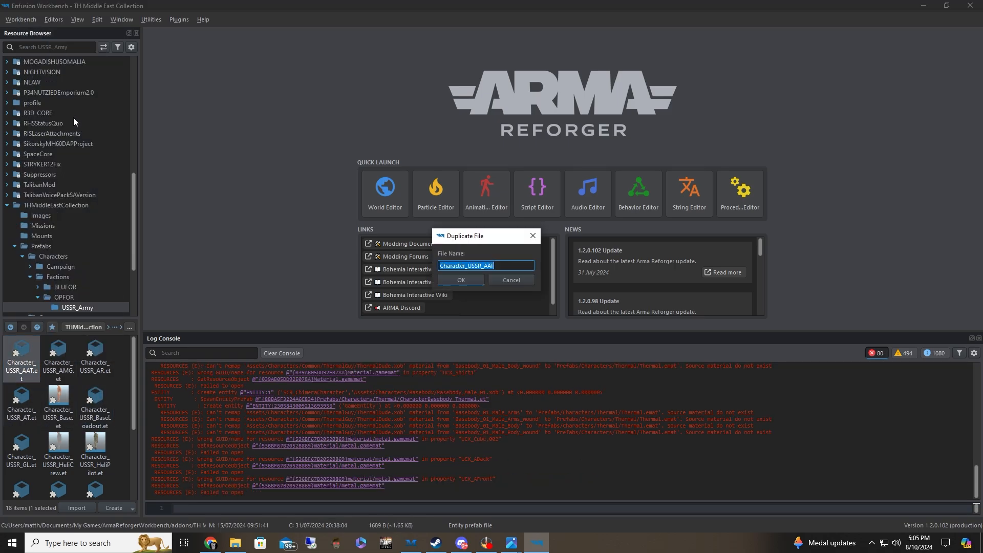
left_click(497, 266)
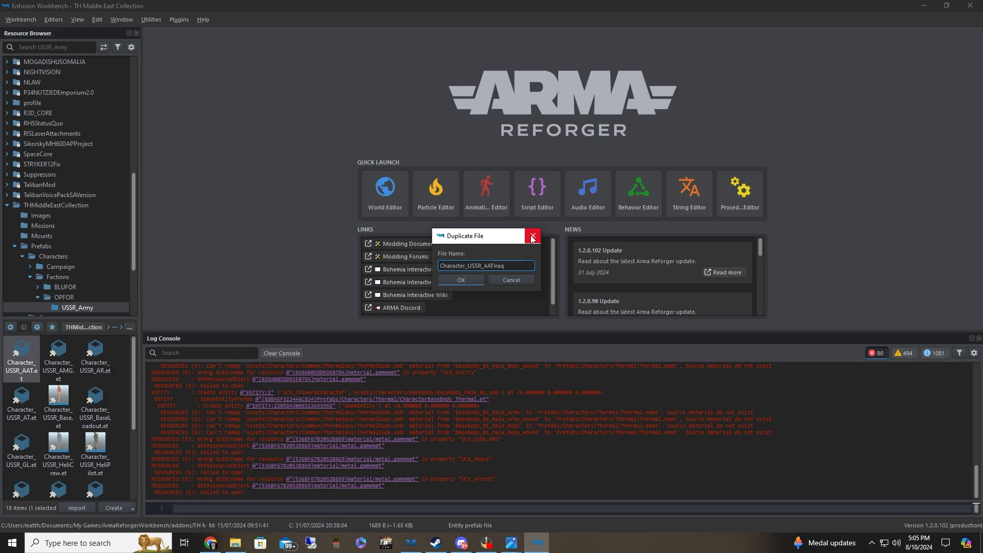
left_click(533, 236)
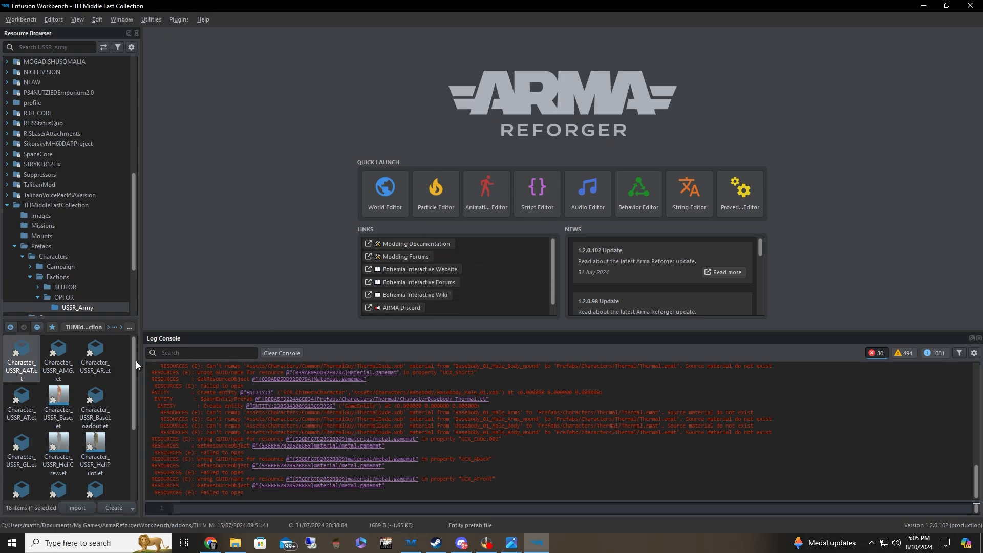
Collapse the Characters folder and open the KunarPVEConflict world from the project's Worlds folder
left_click(23, 258)
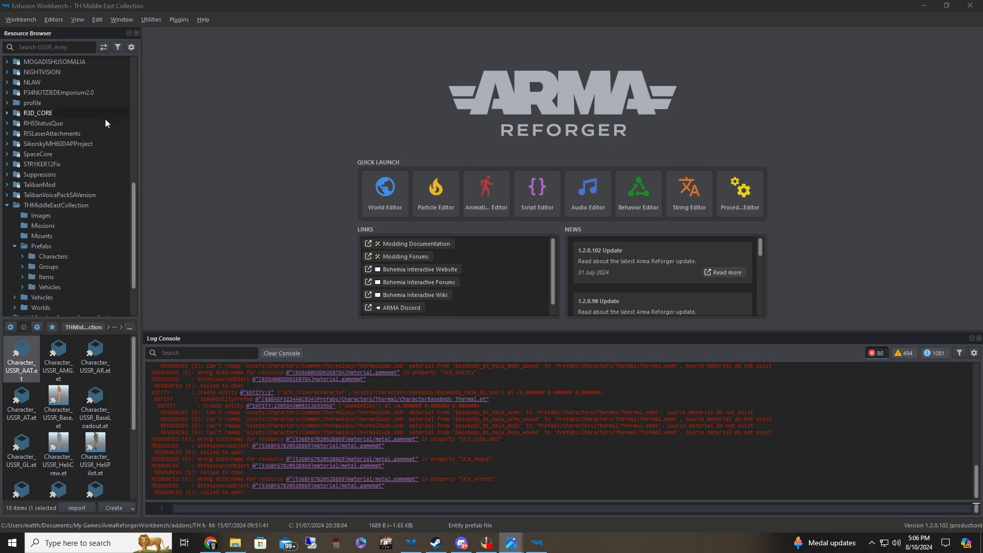
left_click(97, 210)
double_click(94, 410)
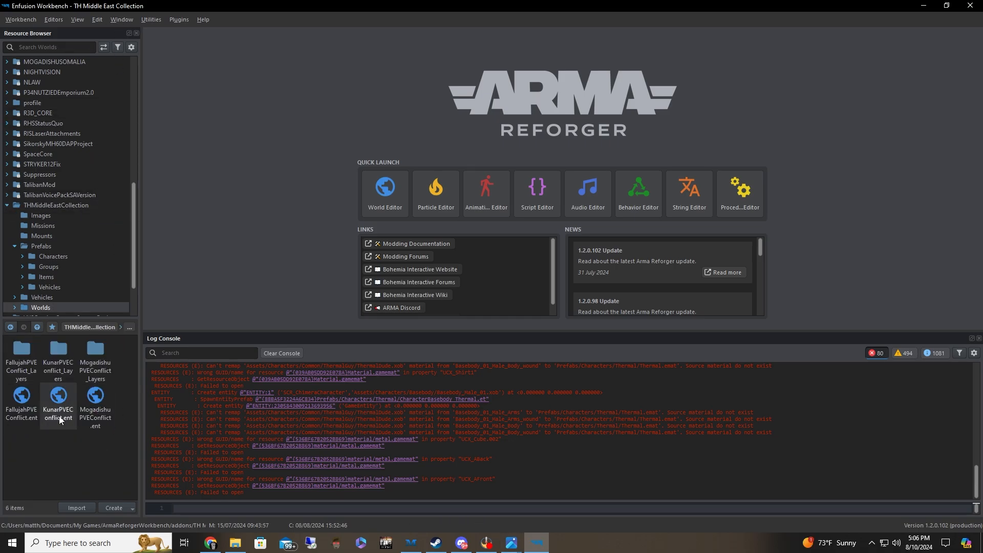
double_click(60, 409)
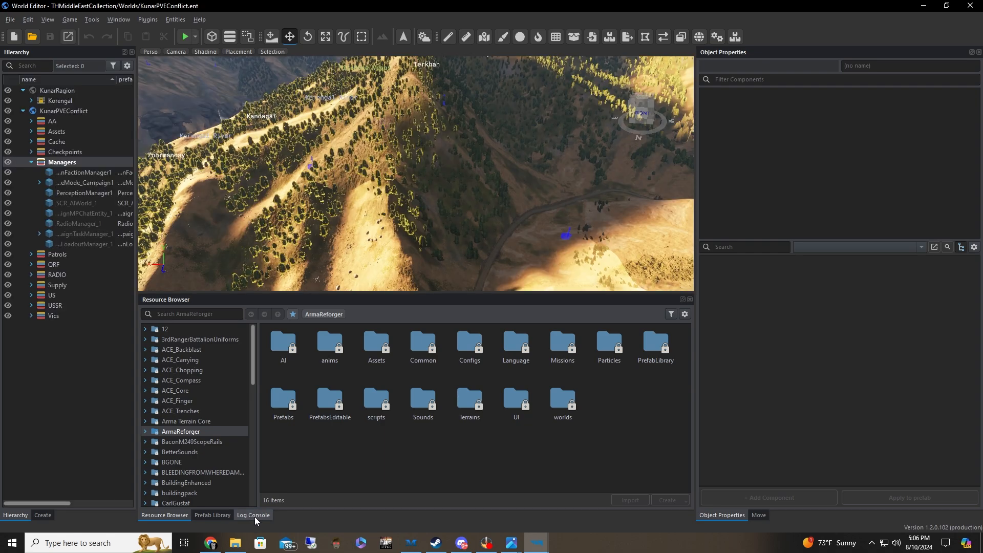
Show the log console and examine the pathfinding entry about the navmesh file at the end of the log
left_click(254, 515)
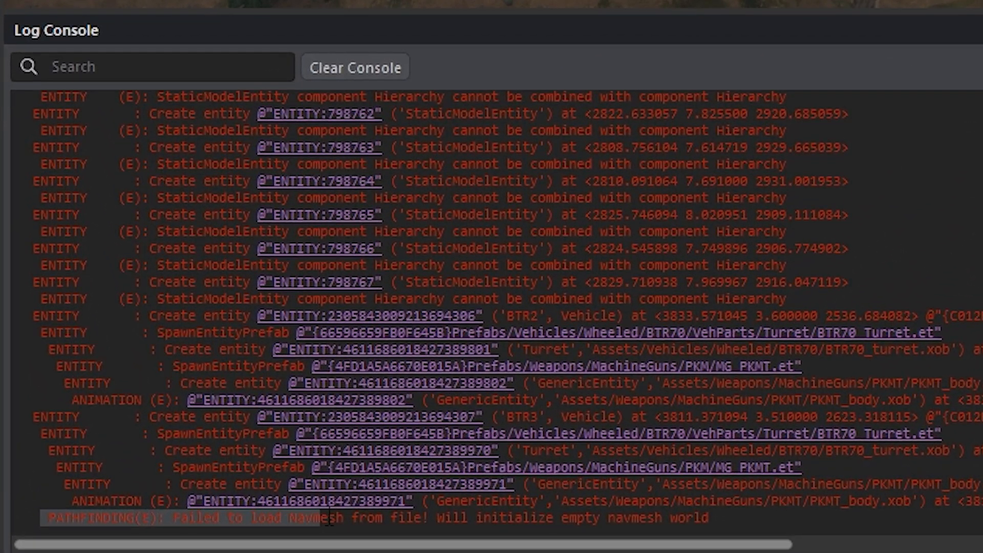
left_click_drag(157, 493, 432, 491)
left_click_drag(748, 514, 820, 509)
left_click(681, 517)
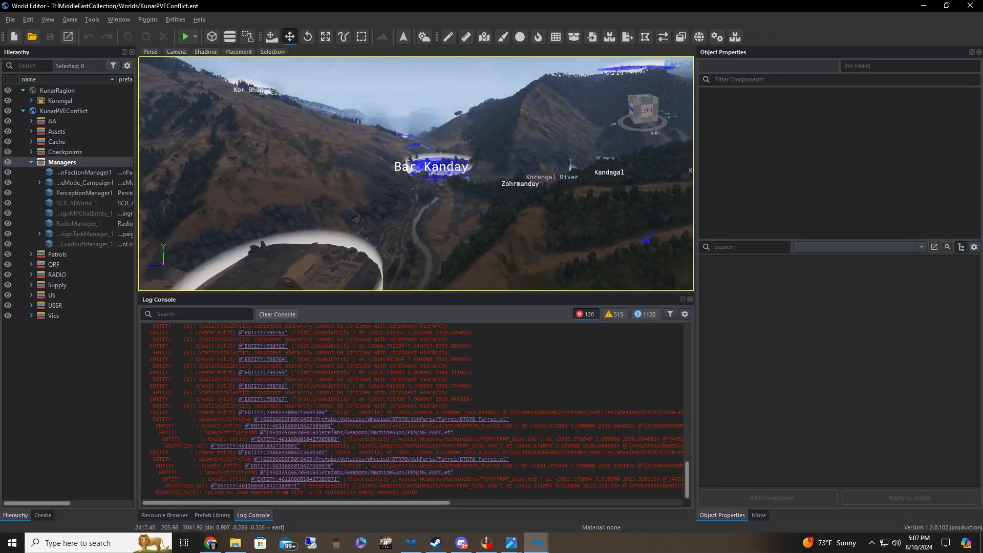
Fly over the Kunar terrain to view the area around FOB Michigan and Bar Kanday
right_click_drag(297, 235, 360, 191)
key("w")
key("s")
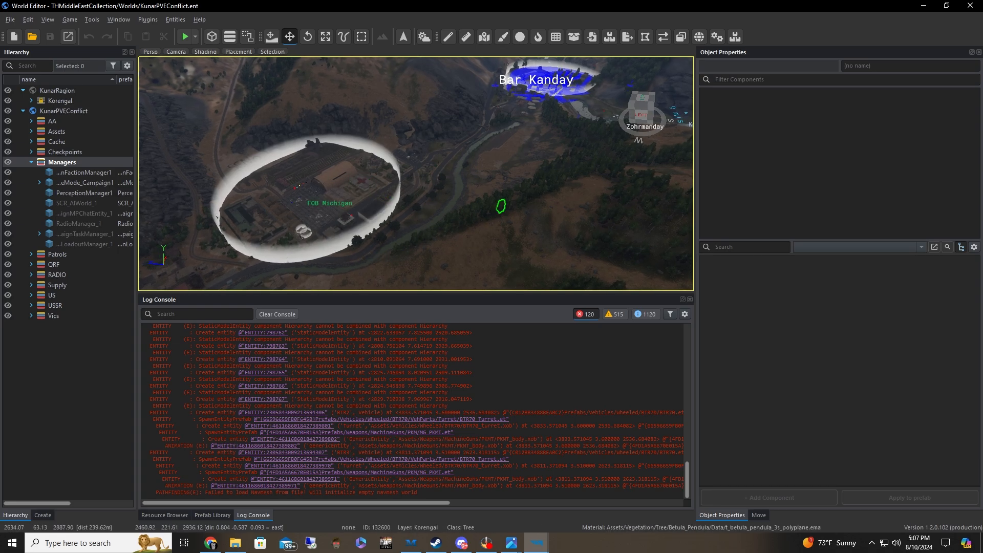
Start game mode for the Kunar world with the camera positioned above FOB Michigan
key("w")
right_click_drag(501, 205, 339, 254)
key("w")
key("s")
key("s")
key("s")
key("w")
left_click(184, 37)
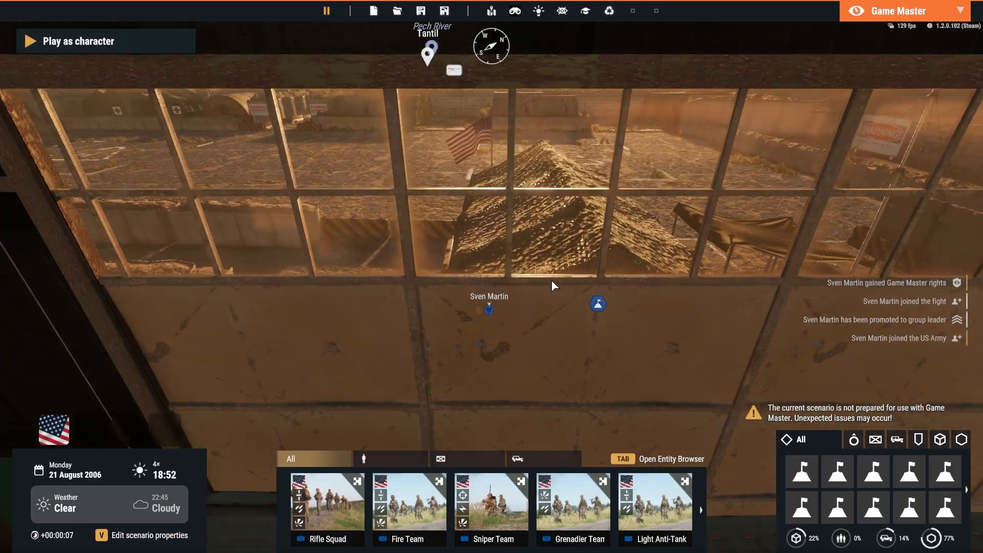
Place a US Rifle Squad on the dirt field beside the river, between FOB Michigan and Bar Kanday
key("s")
right_click_drag(551, 281, 458, 264)
key("w")
scroll(472, 280, "up", 5)
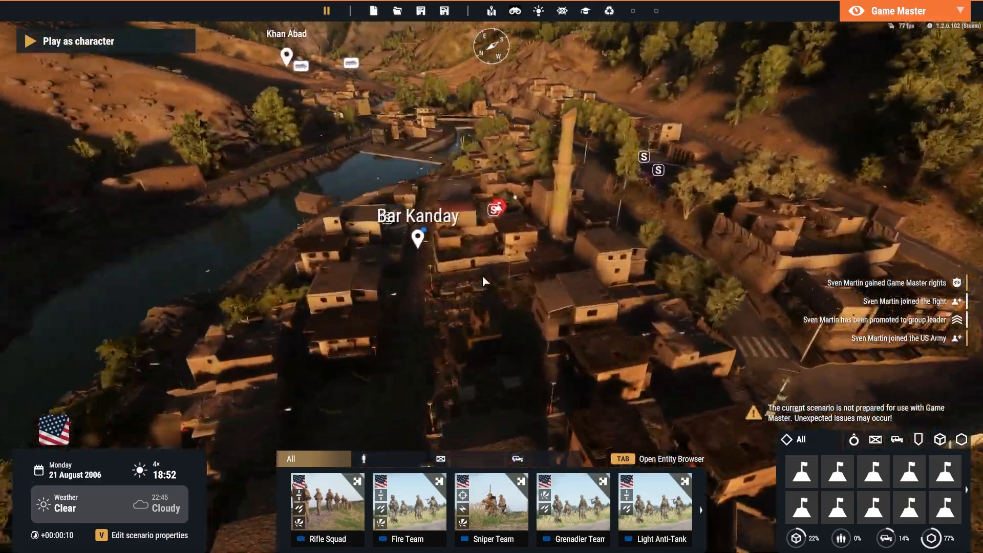
key("s")
left_click(327, 505)
key("d")
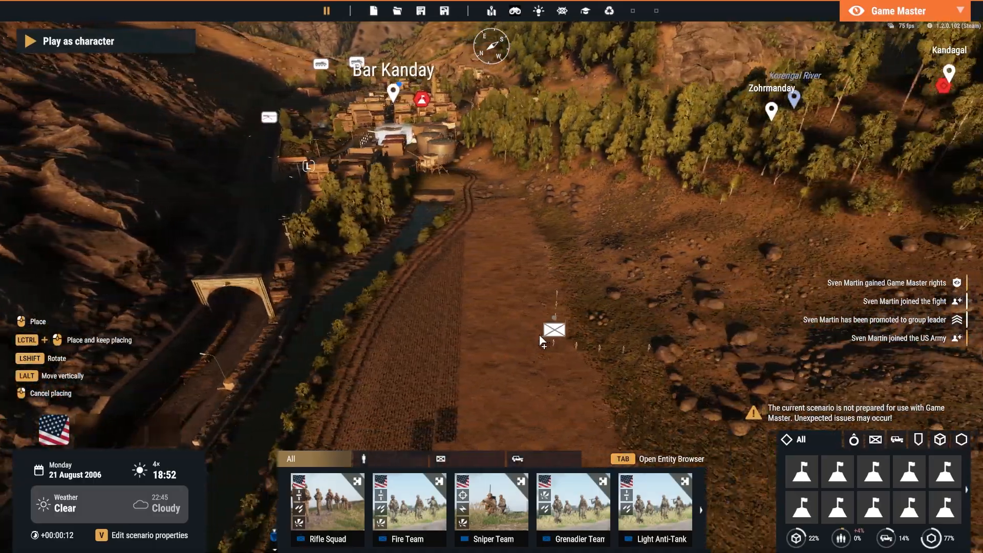
scroll(540, 337, "up", 5)
left_click(430, 289)
Place a US Fire Team on the curved road beside the fenced parking area near the river
key("w")
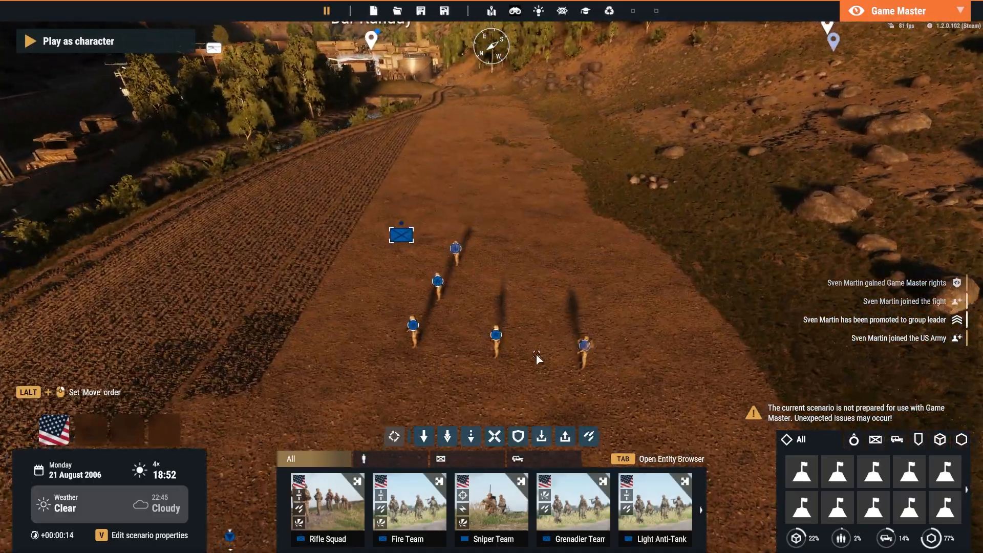
key("w")
key("s")
right_click_drag(540, 289, 505, 398)
key("a")
left_click(411, 507)
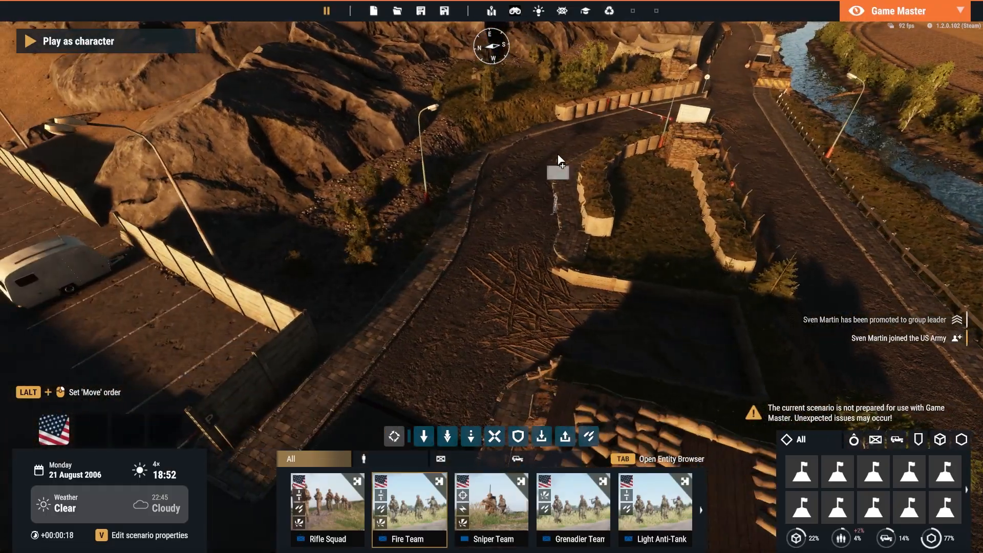
left_click(454, 307)
Delete the placed Fire Team and Rifle Squad
scroll(575, 264, "down", 5)
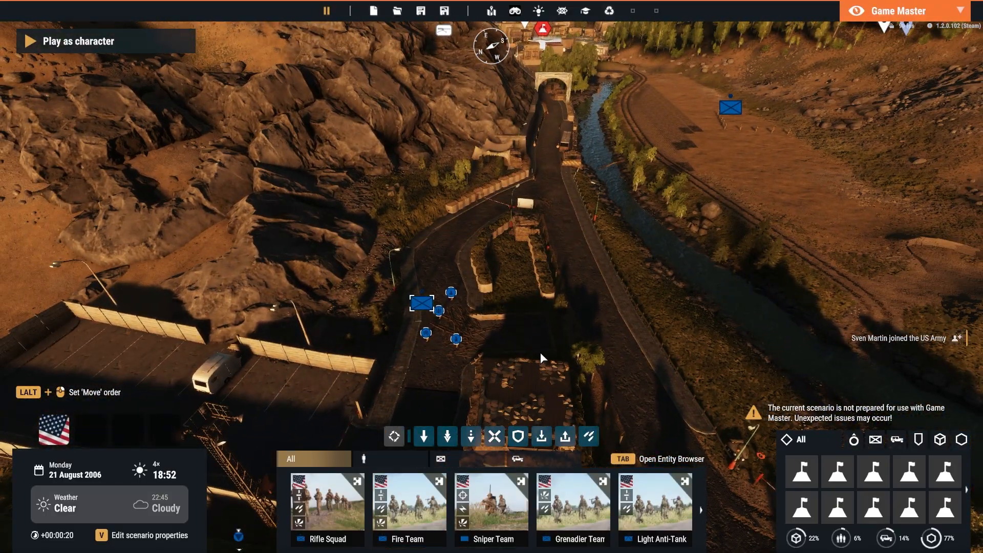
key("Delete")
scroll(582, 287, "down", 5)
key("d")
left_click_drag(435, 240, 646, 335)
key("Delete")
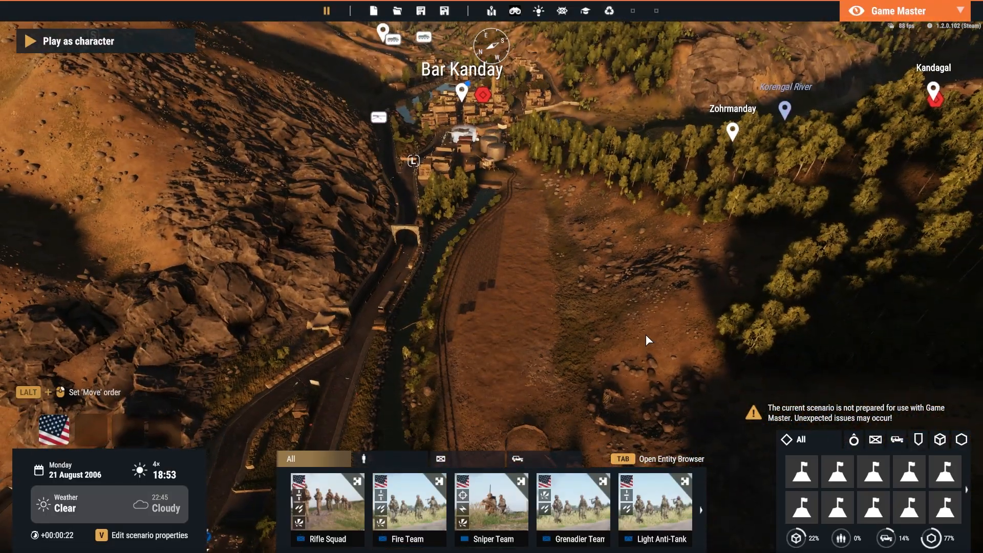
Fly over Bar Kanday and examine the enemy squads around its buildings and along the road
key("w")
scroll(635, 304, "up", 5)
key("a")
right_click_drag(636, 305, 525, 296)
key("s")
key("w")
key("s")
key("w")
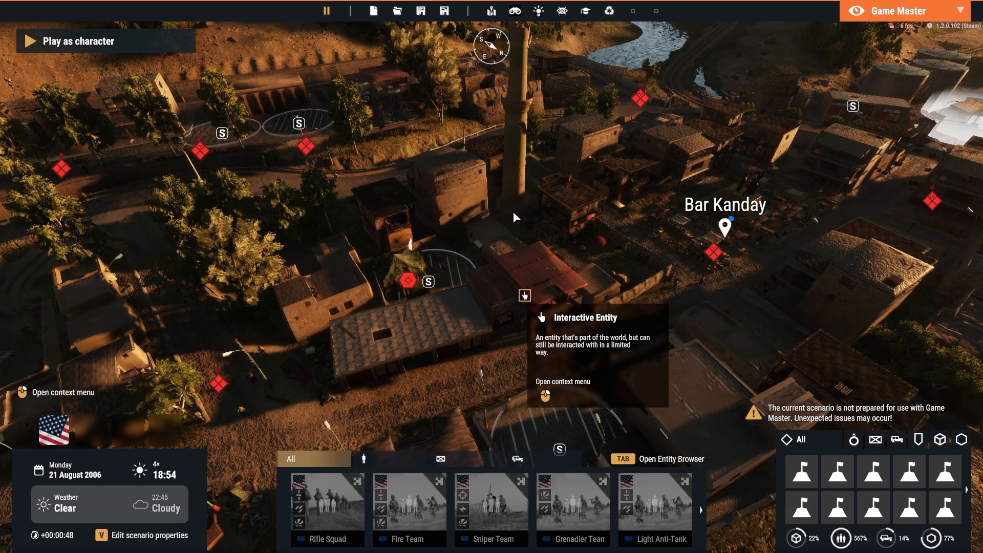
right_click_drag(506, 203, 393, 233)
key("w")
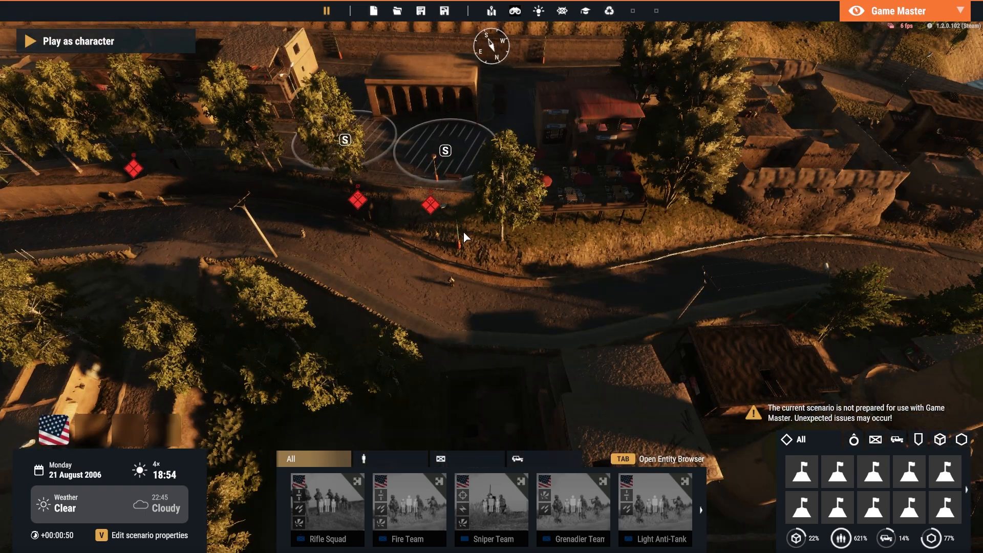
key("w")
mouse_move(463, 231)
right_mouse_down()
mouse_move(453, 230)
mouse_move(460, 237)
right_mouse_up()
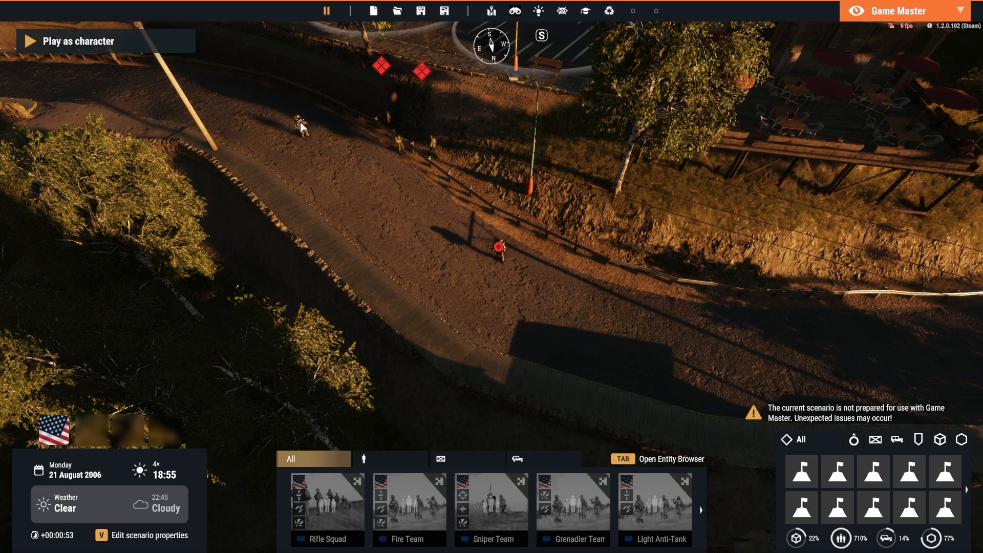
Inspect an enemy patrol on the road and view an insurgent up close in Bar Kanday's streets
left_click(401, 142)
scroll(436, 221, "down", 10)
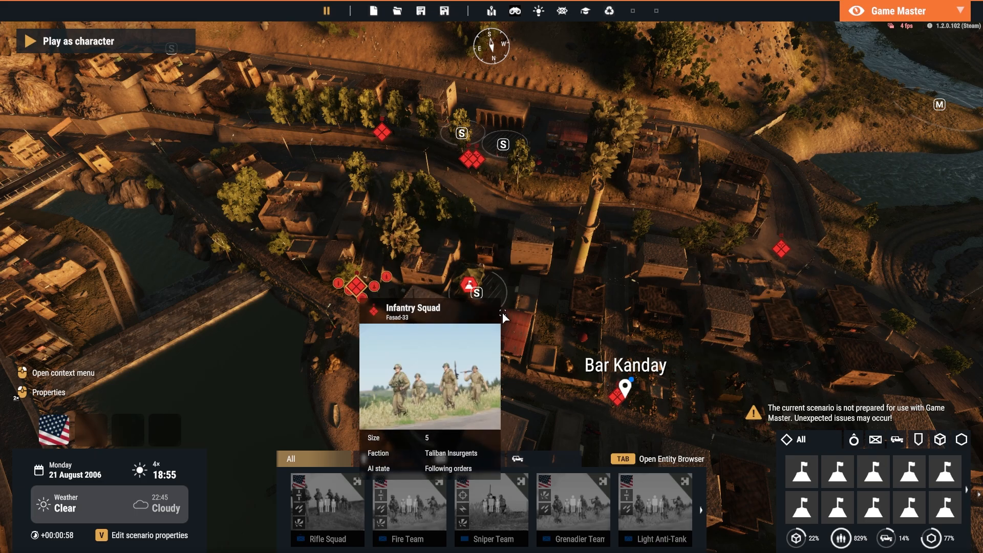
scroll(515, 312, "up", 10)
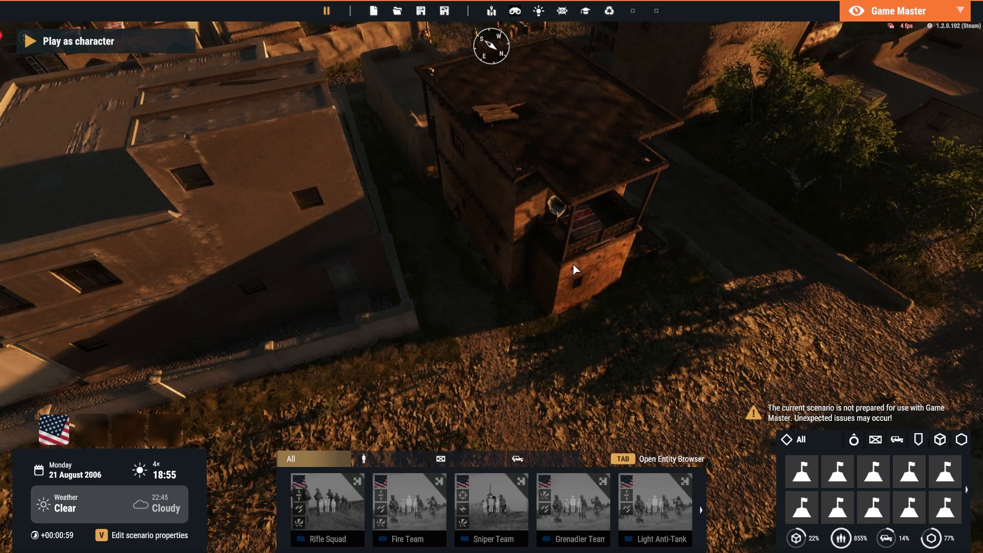
key("w")
key("w")
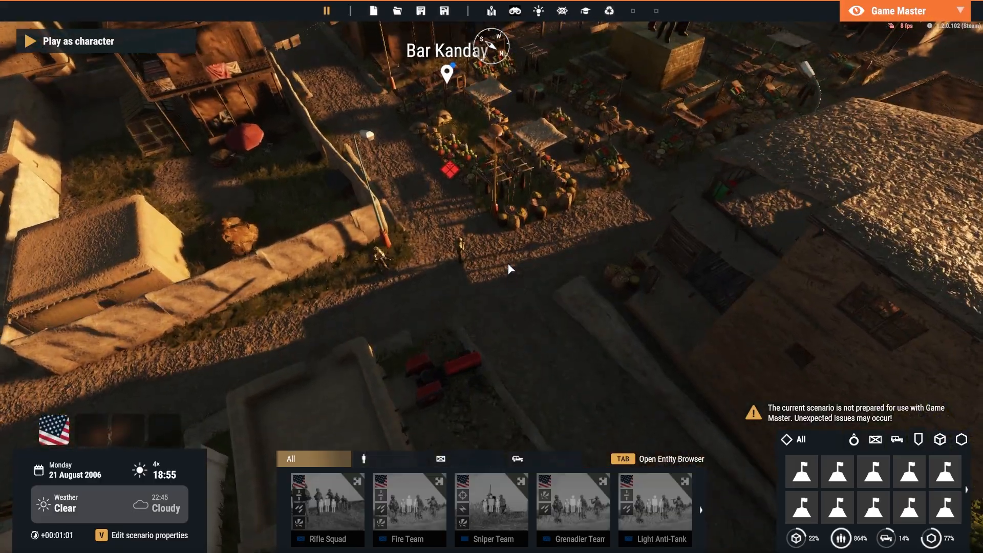
scroll(508, 263, "up", 3)
right_click_drag(497, 256, 464, 148)
scroll(466, 275, "up", 3)
right_click_drag(465, 276, 789, 288)
key("w")
Survey the enemy groups across Bar Kanday and toward Khan Abad from above
key("w")
scroll(494, 286, "up", 2)
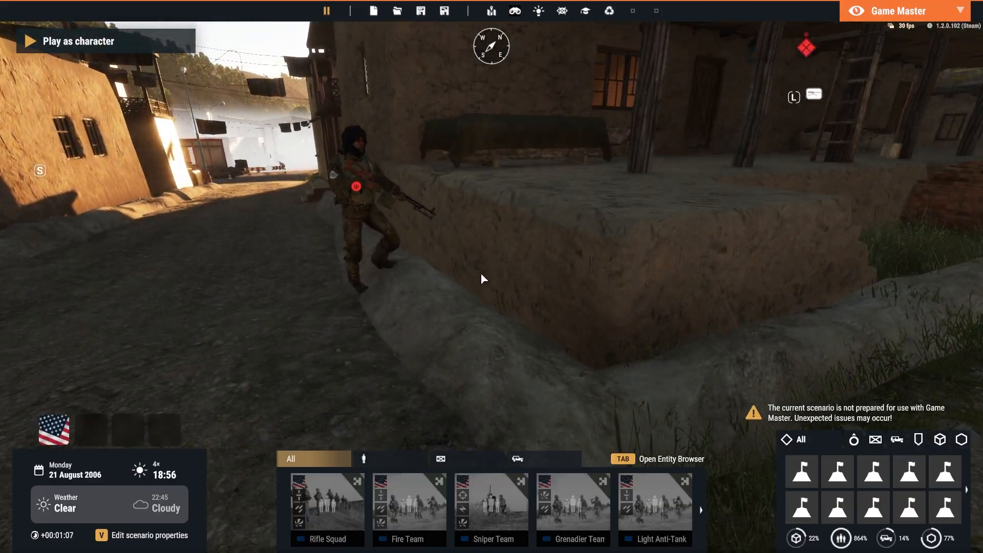
right_click_drag(481, 273, 662, 309)
scroll(722, 304, "down", 6)
key("w")
key("w")
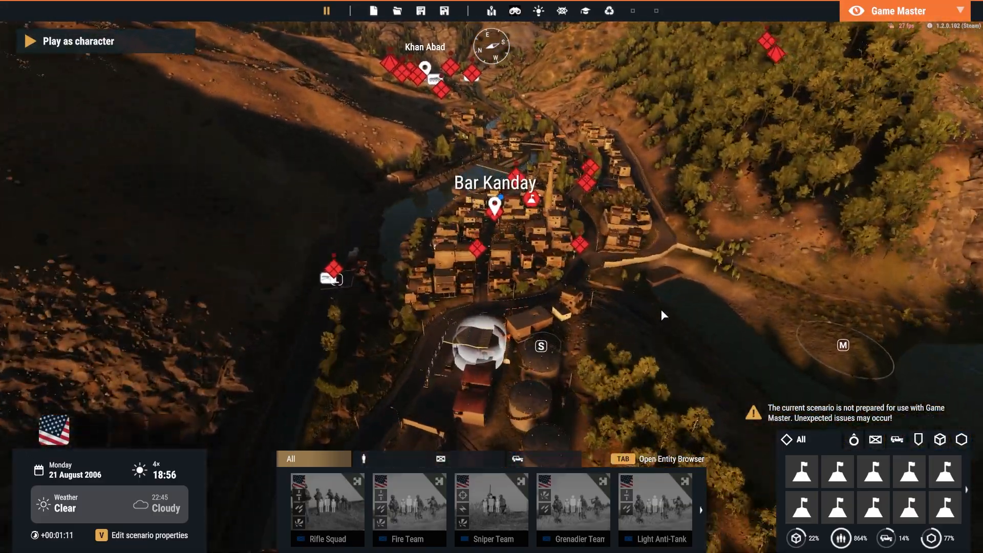
scroll(662, 309, "up", 3)
scroll(661, 311, "up", 4)
key("w")
scroll(662, 310, "up", 3)
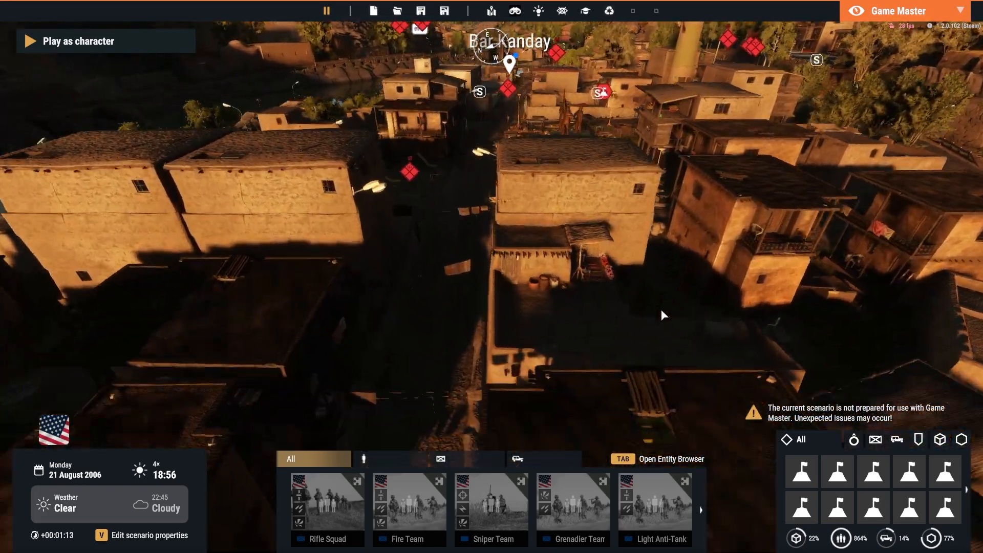
scroll(662, 309, "down", 6)
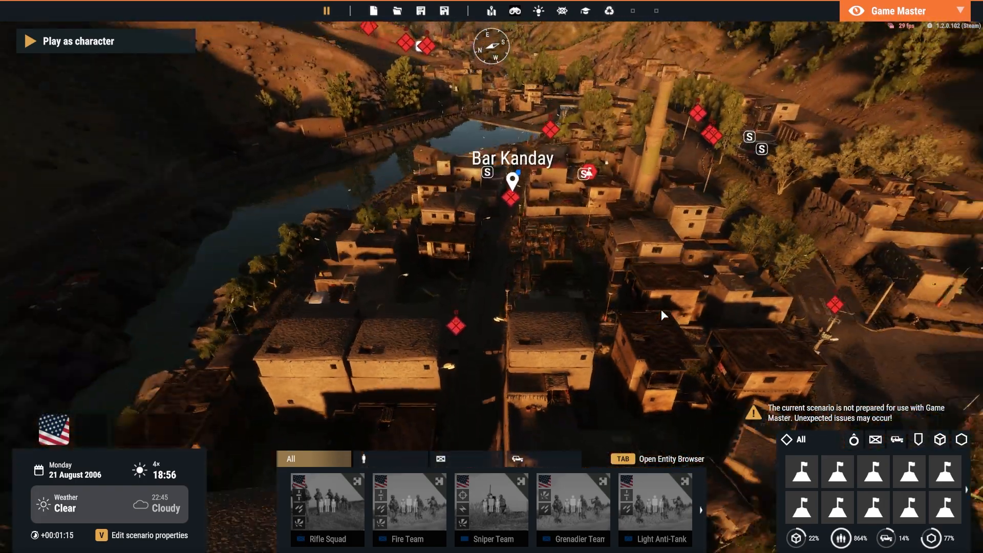
scroll(661, 309, "down", 8)
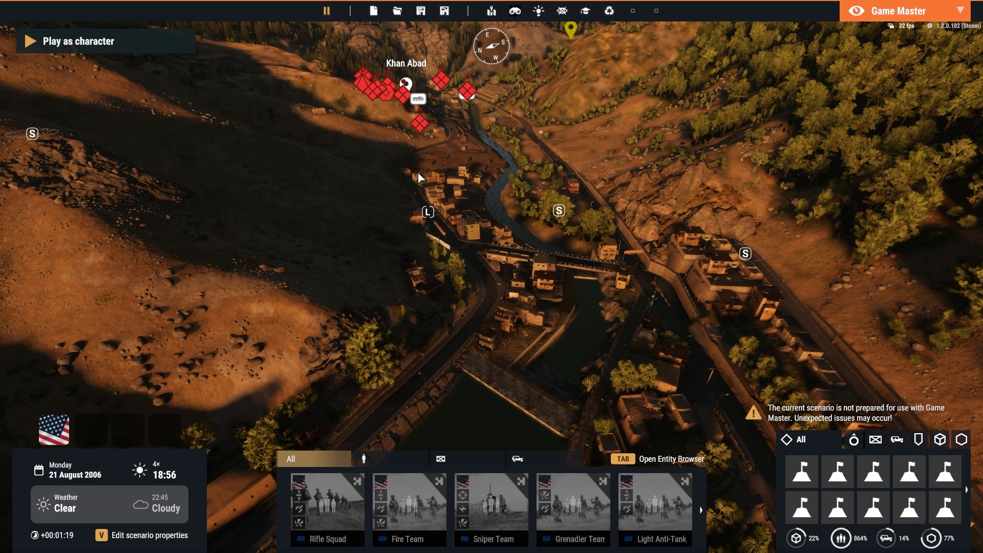
scroll(417, 172, "up", 3)
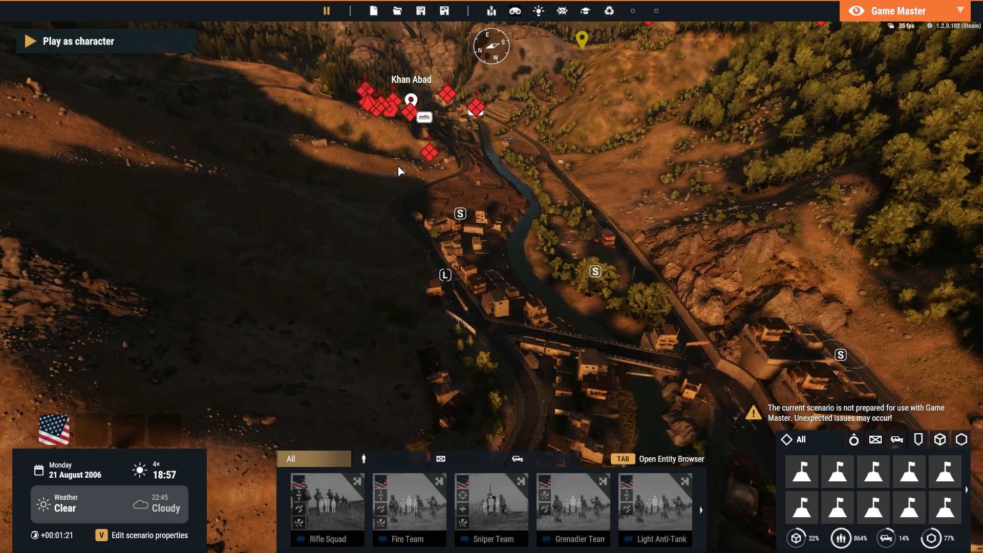
Examine the squad beside Bar Kanday's enemy base, then follow the main street toward FOB Michigan
right_click_drag(398, 165, 548, 241)
key("w")
key("w")
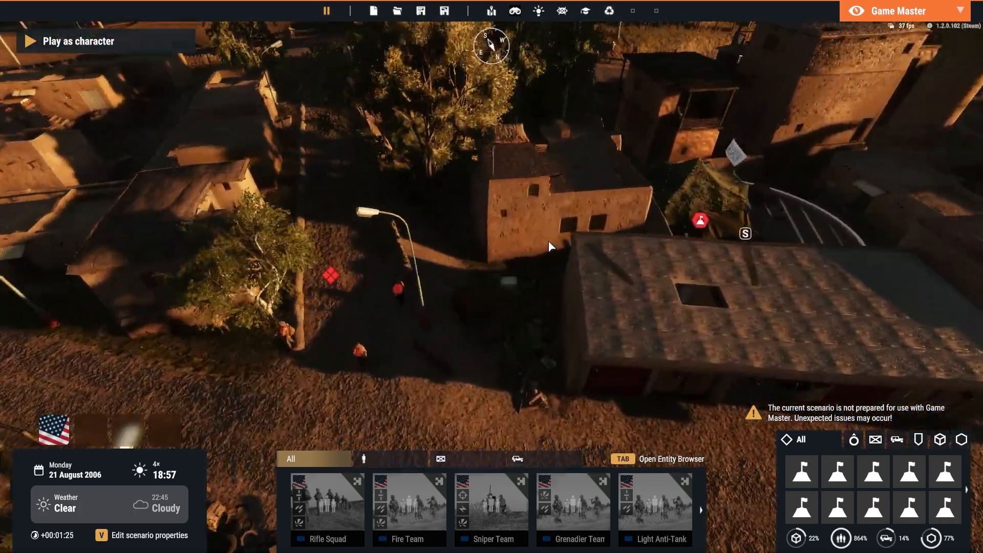
key("w")
right_click_drag(338, 295, 706, 277)
key("w")
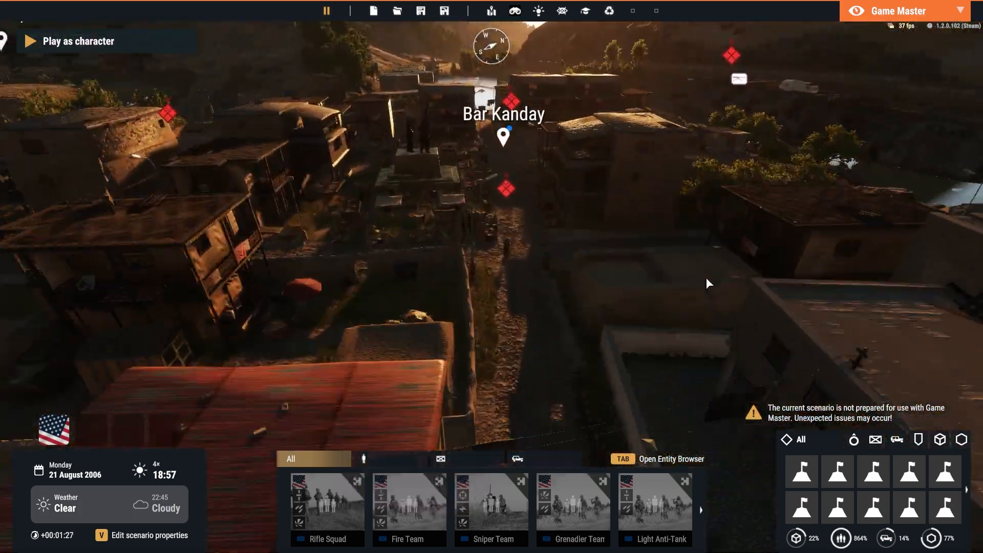
Look around FOB Michigan, including its helipads, hangar and command tent
key("w")
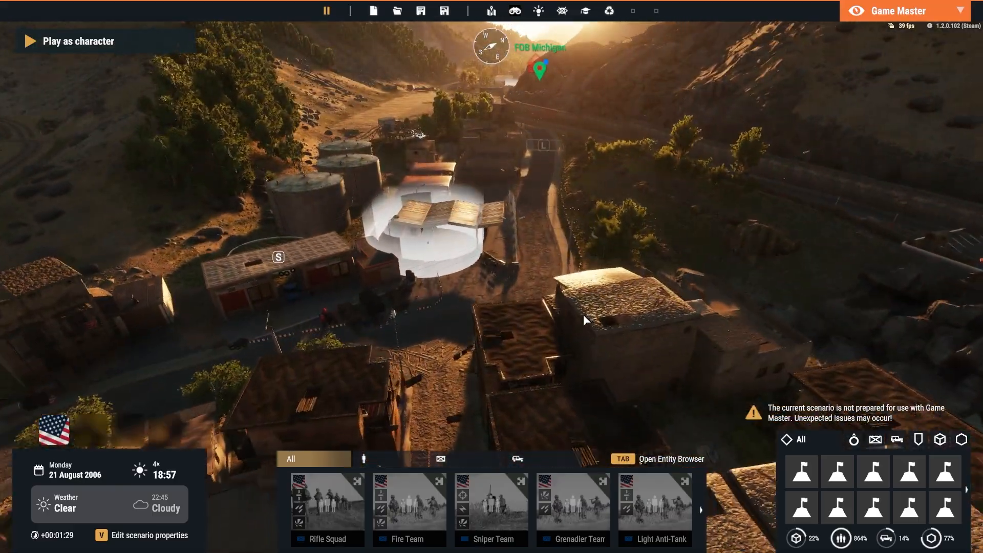
right_click_drag(582, 314, 369, 331)
right_click_drag(617, 324, 542, 310)
key("w")
right_click_drag(708, 294, 558, 170)
key("w")
key("w")
key("w")
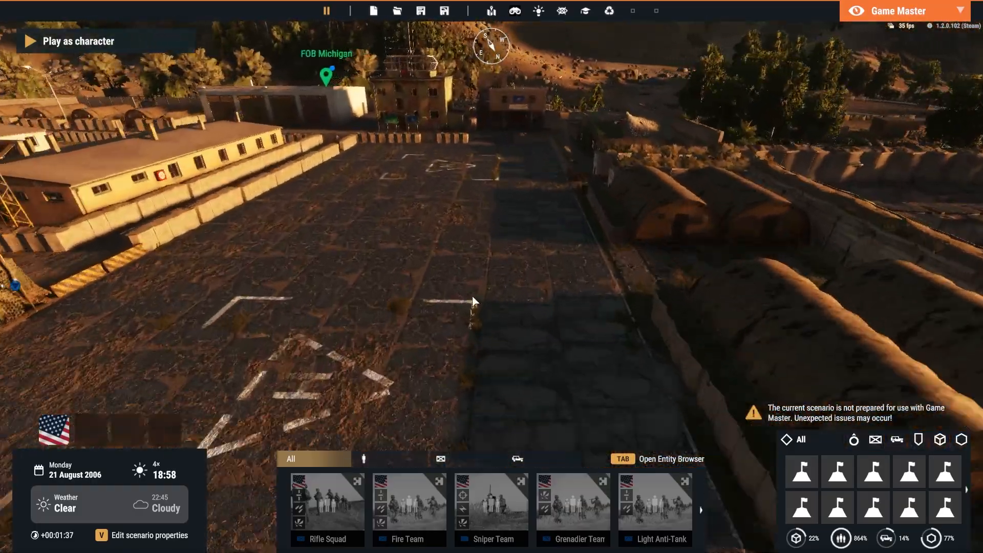
right_click_drag(529, 312, 647, 316)
key("a")
key("s")
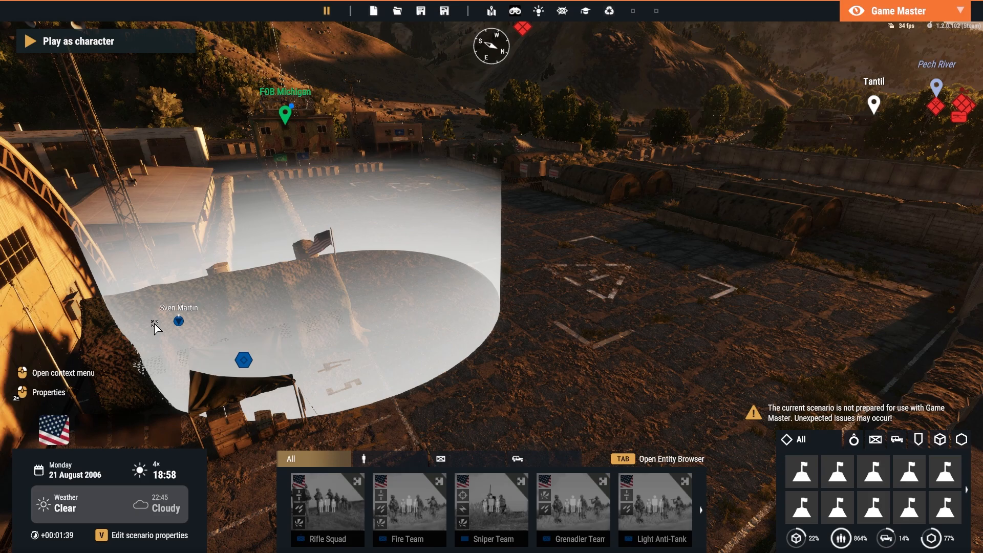
key("w")
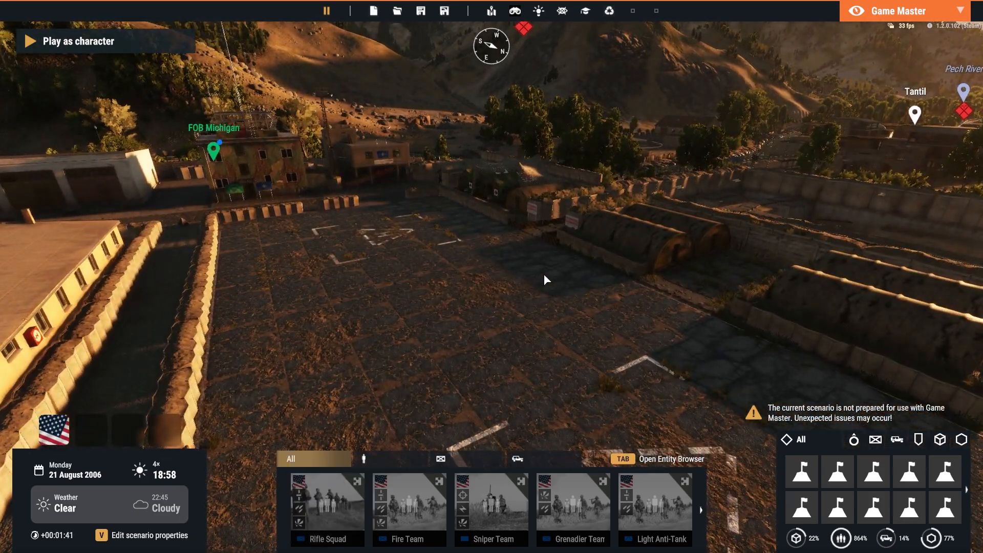
right_click_drag(544, 276, 601, 281)
key("s")
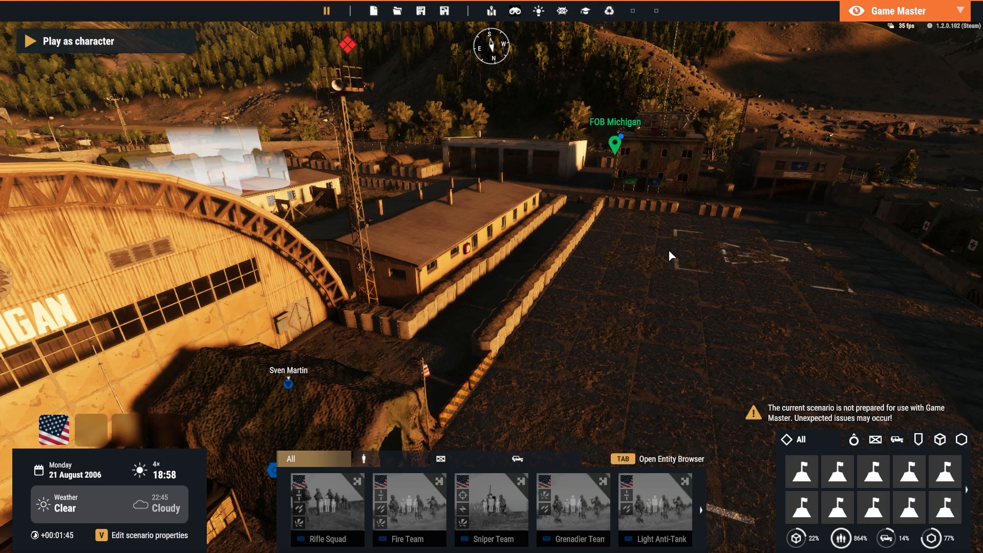
key("w")
key("d")
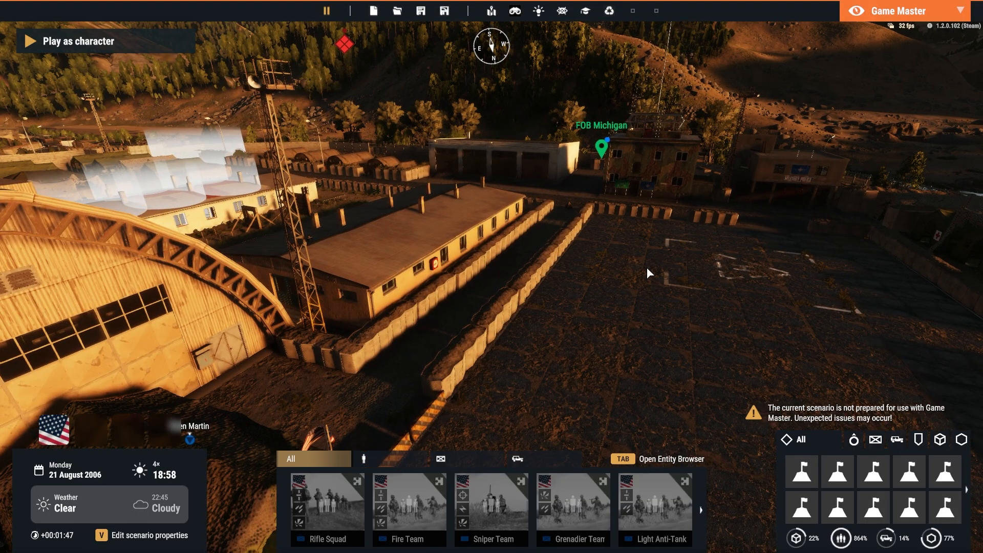
key("s")
right_click_drag(625, 268, 505, 263)
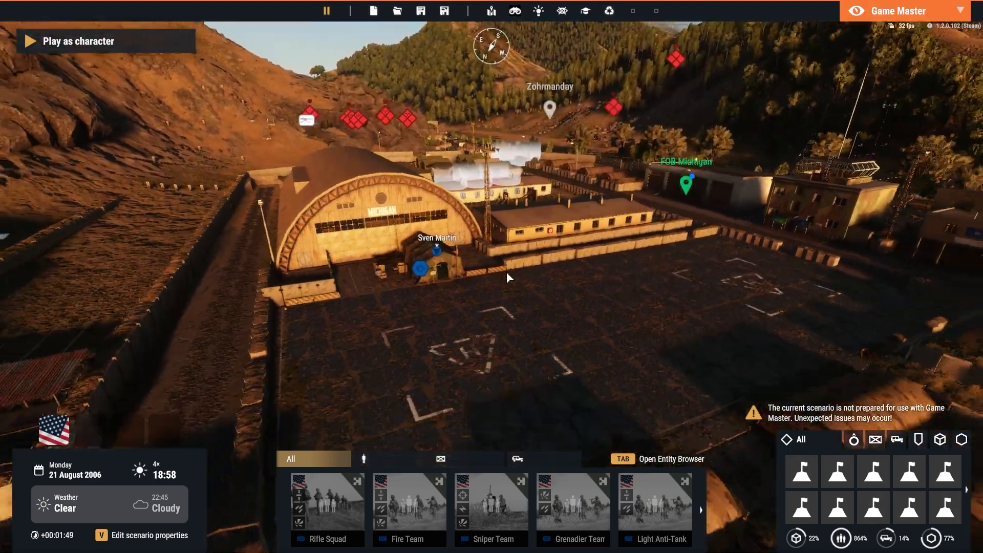
View the valley around Bar Kanday from high altitude and look back toward FOB Michigan
key("w")
key("q")
right_click_drag(500, 275, 468, 292)
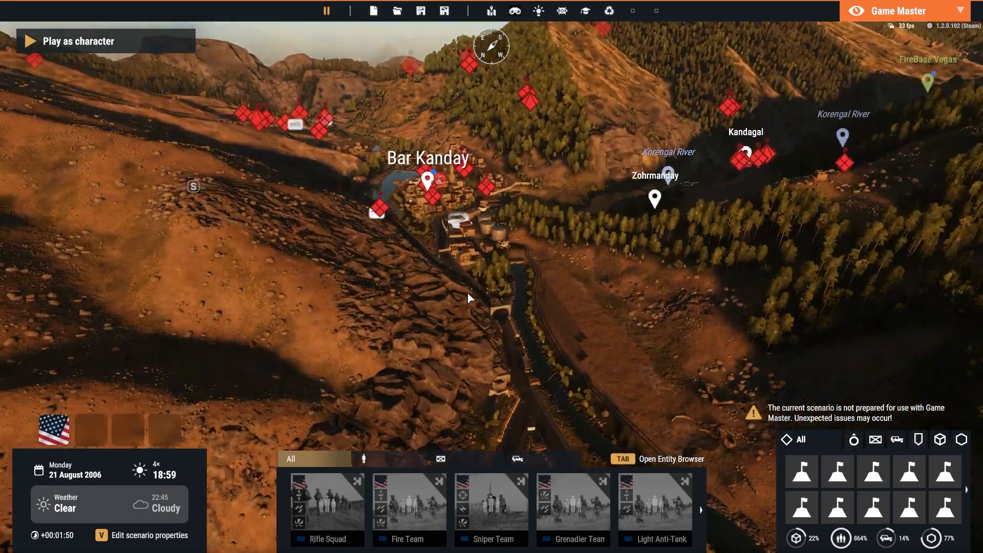
key("w")
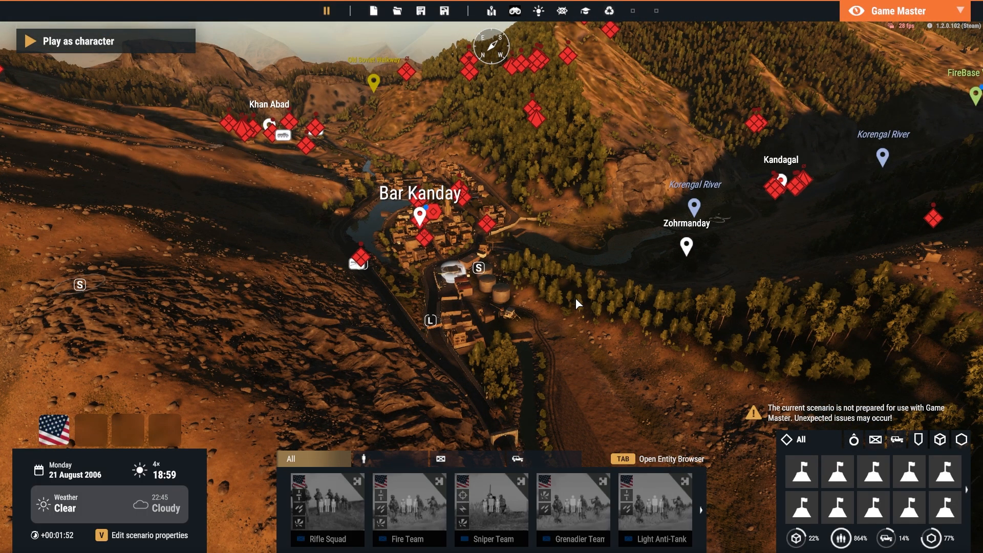
mouse_move(576, 298)
right_mouse_down()
mouse_move(481, 288)
mouse_move(563, 299)
right_mouse_up()
key("w")
right_click_drag(256, 287, 634, 303)
Filter the Entity Browser to US faction compositions and go to the second page
key("Tab")
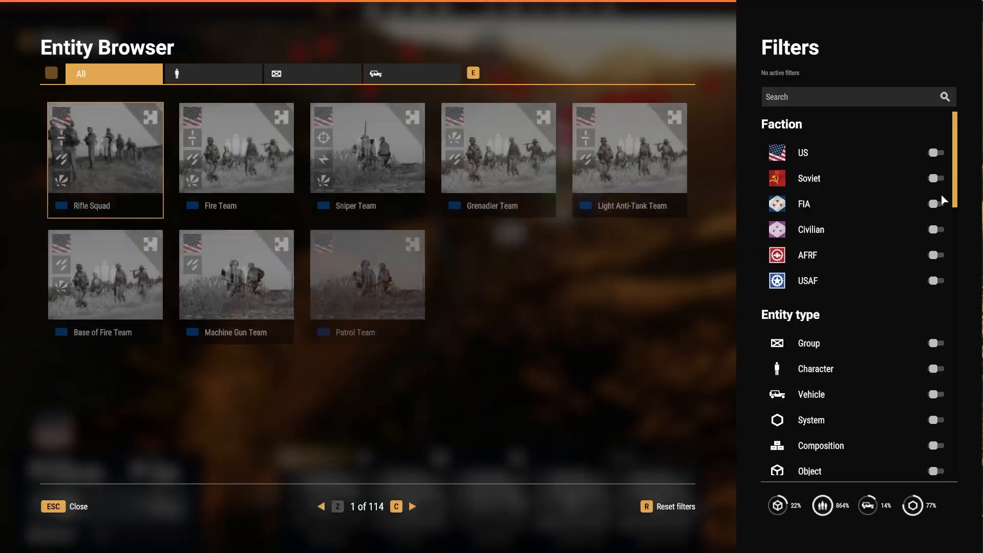
left_click(936, 152)
left_click(935, 446)
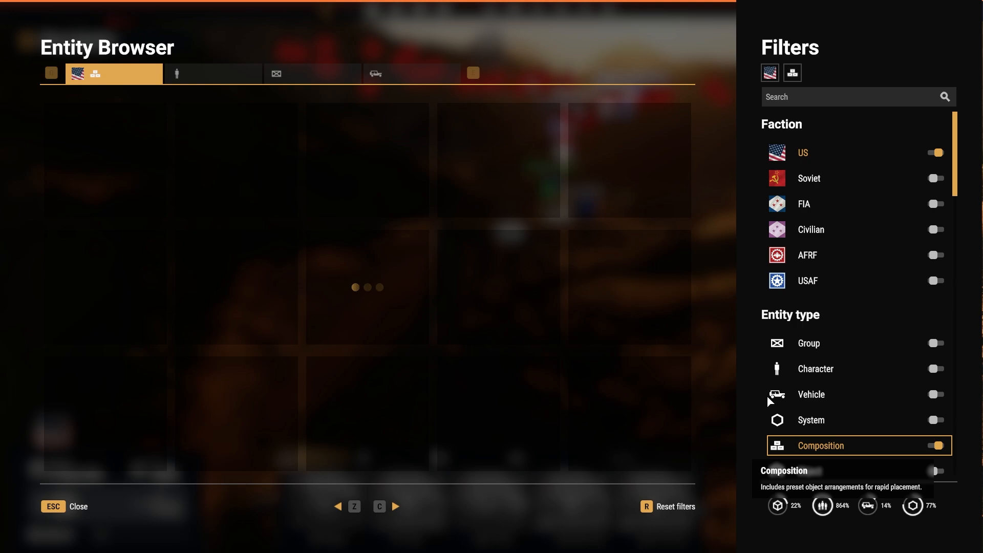
key("c")
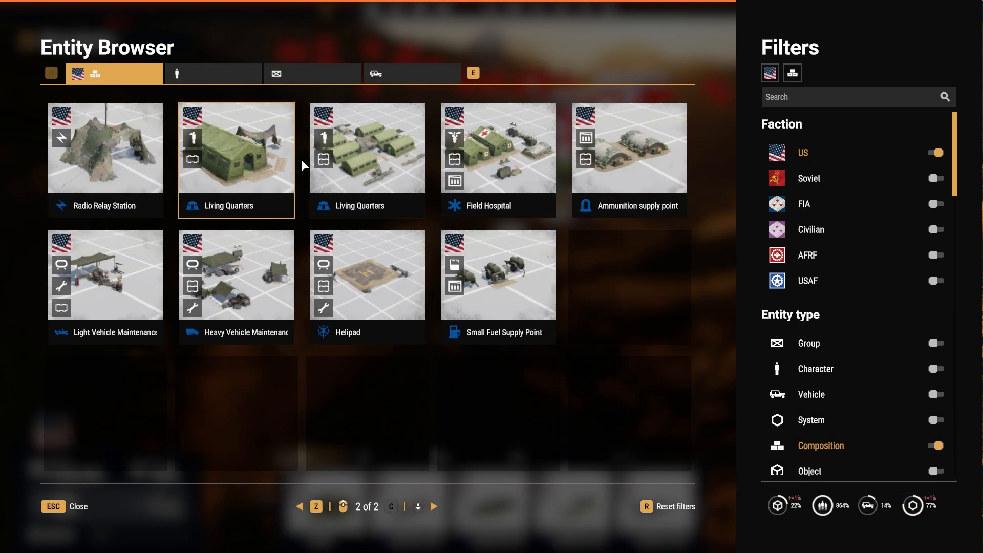
Place the single-tent US Living Quarters composition on the paved helipad area of FOB Michigan
left_click(379, 164)
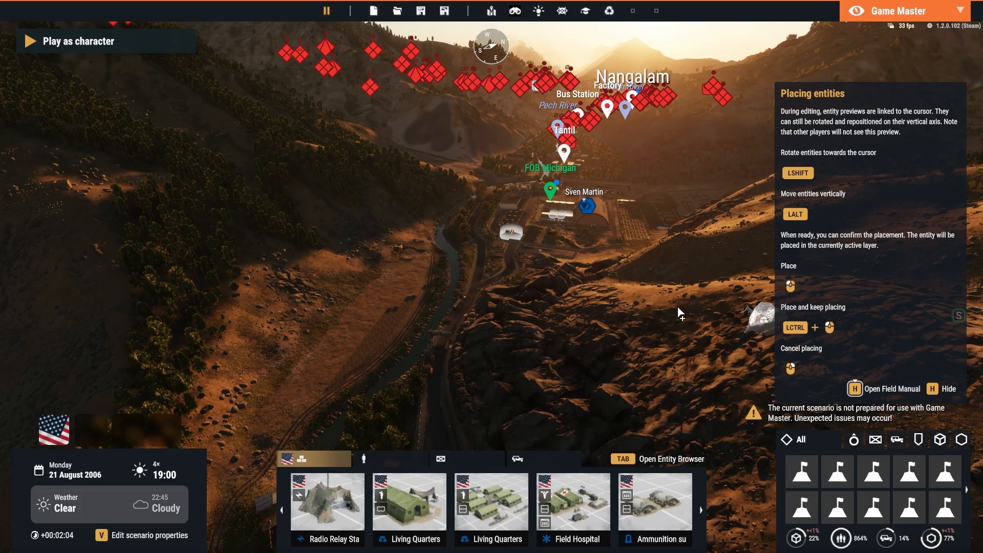
key("shift+w")
scroll(530, 354, "up", 5)
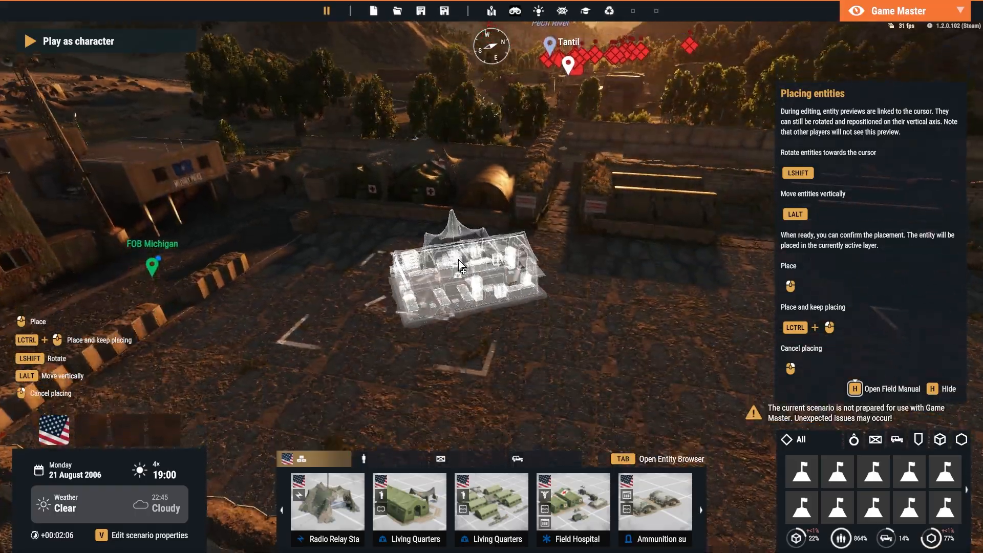
key("shift")
left_click(458, 257)
Examine the placed Living Quarters tent up close and from around the FOB Michigan yard
right_click_drag(535, 277, 446, 276)
scroll(447, 276, "up", 8)
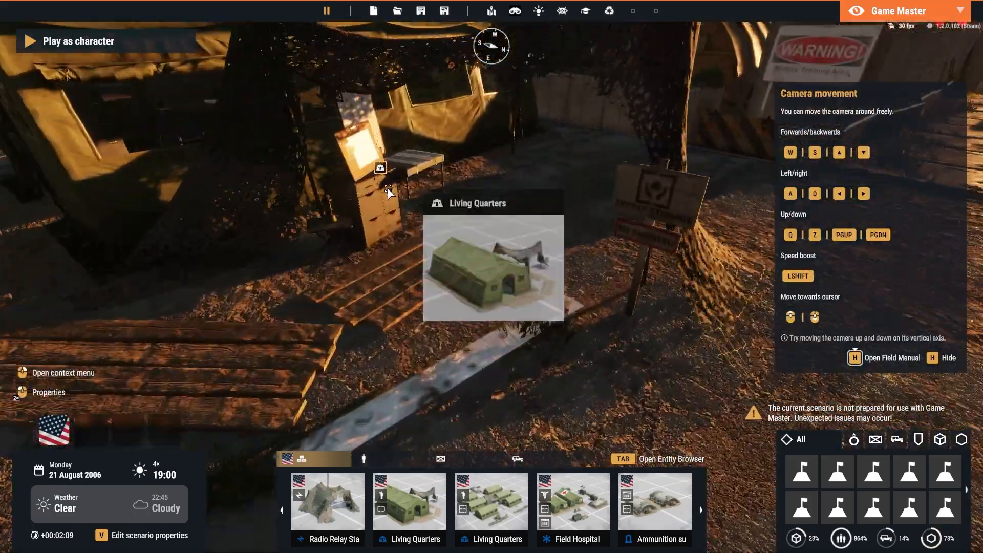
right_click_drag(389, 193, 373, 185)
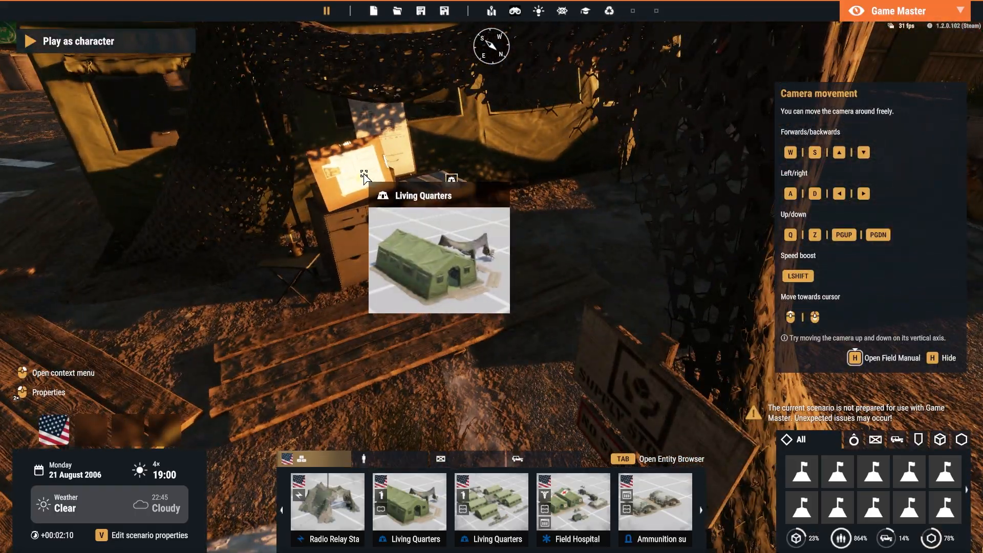
scroll(538, 314, "down", 5)
right_click_drag(568, 349, 535, 336)
scroll(535, 336, "down", 6)
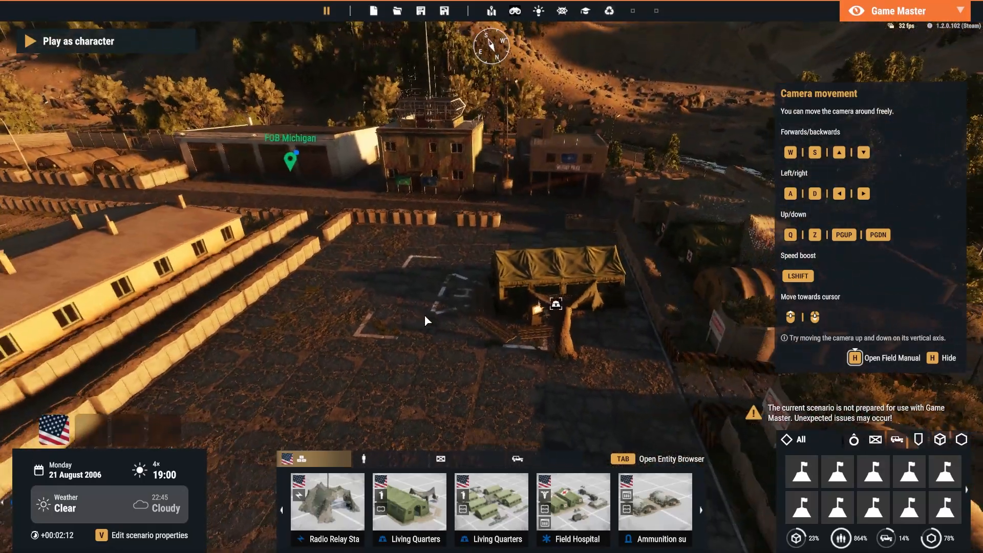
scroll(546, 348, "up", 6)
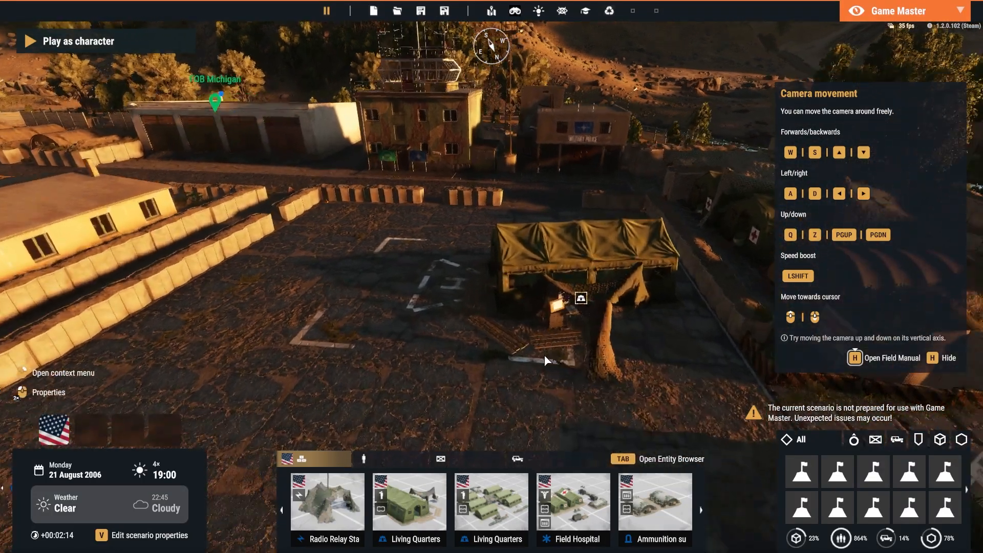
scroll(397, 210, "down", 3)
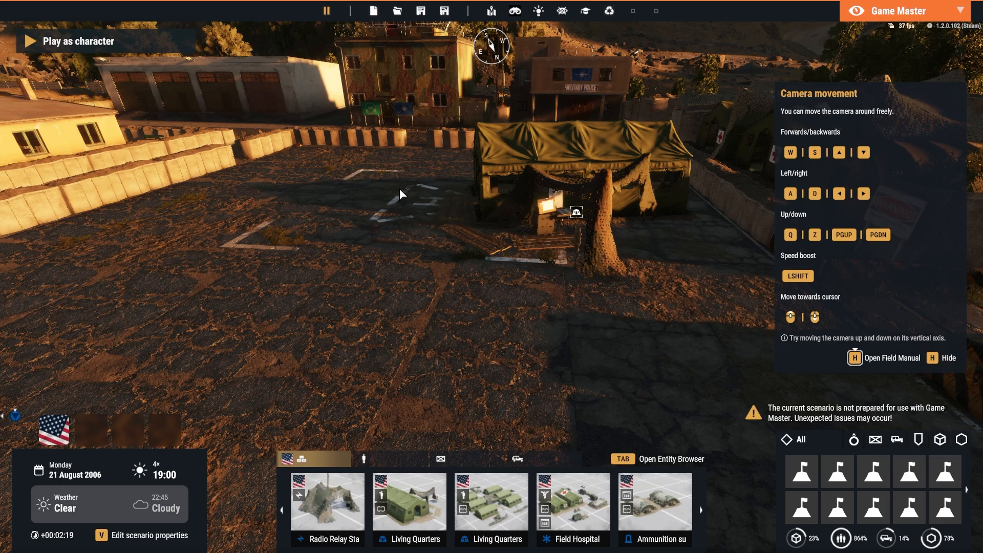
scroll(569, 290, "up", 2)
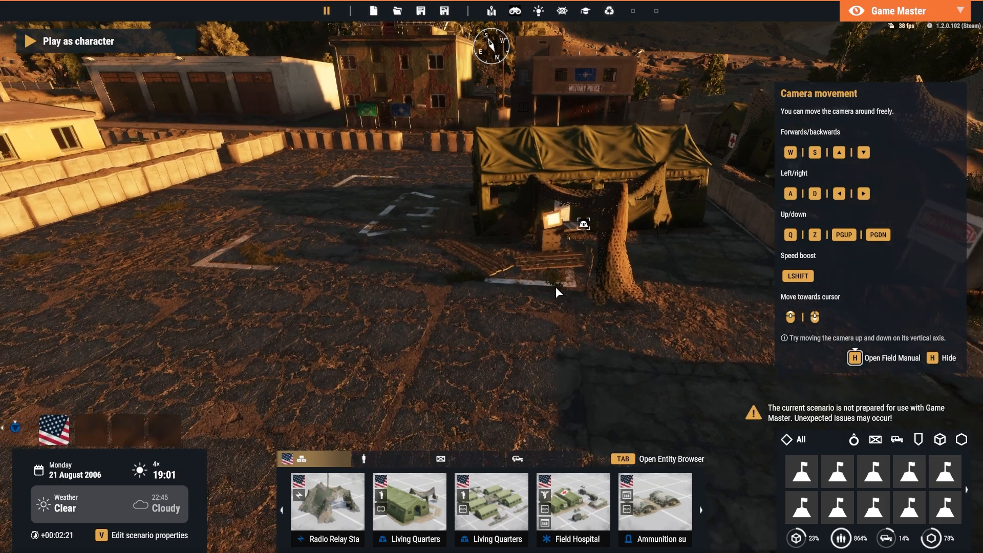
scroll(556, 288, "down", 10)
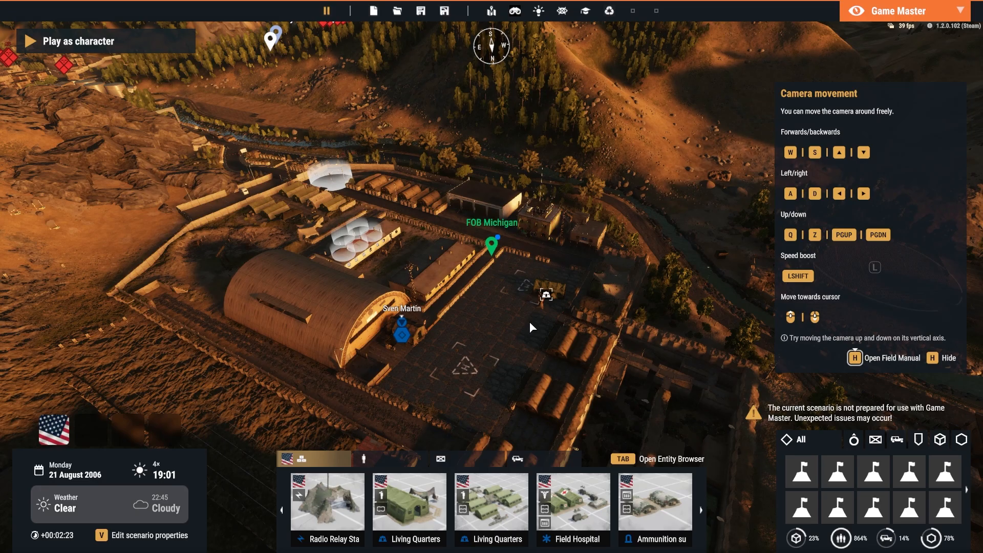
Survey the terrain from FOB Michigan across to Bar Kanday from above
right_click_drag(530, 321, 503, 306)
key("a")
key("w")
key("w")
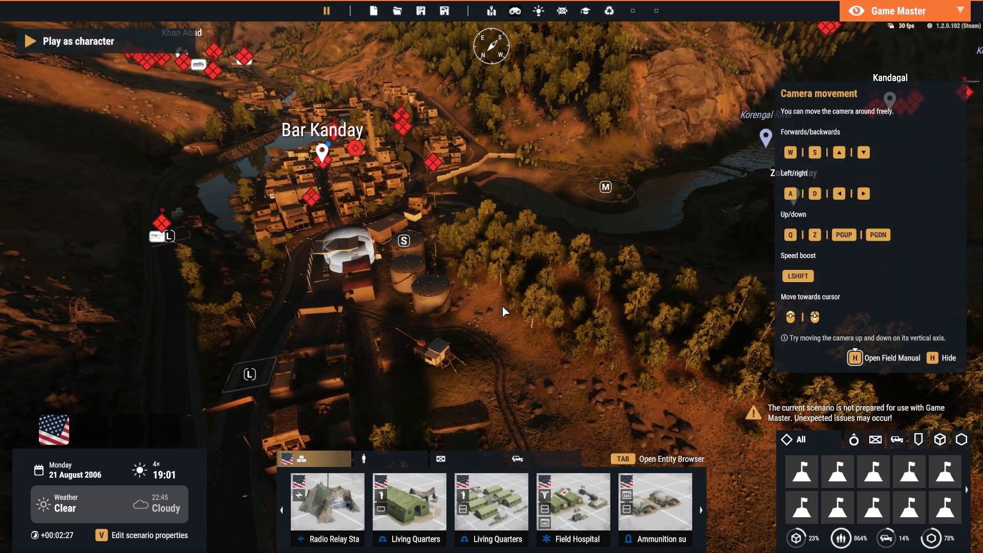
key("a")
key("w")
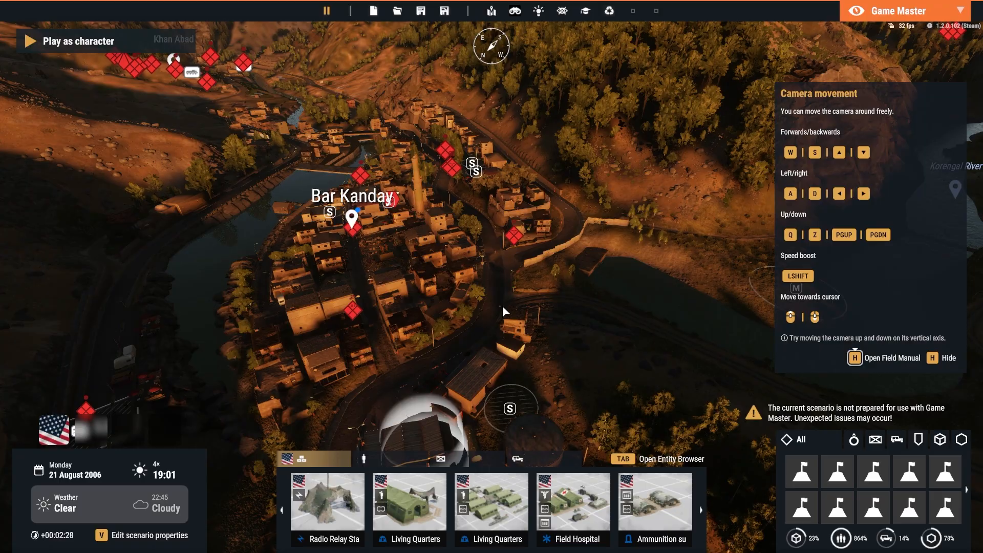
View Bar Kanday and the valley toward Zohrmanday and Kandagal from the hillside, then leave the view
key("w")
right_click_drag(503, 305, 689, 306)
key("s")
right_click_drag(504, 296, 361, 301)
key("w")
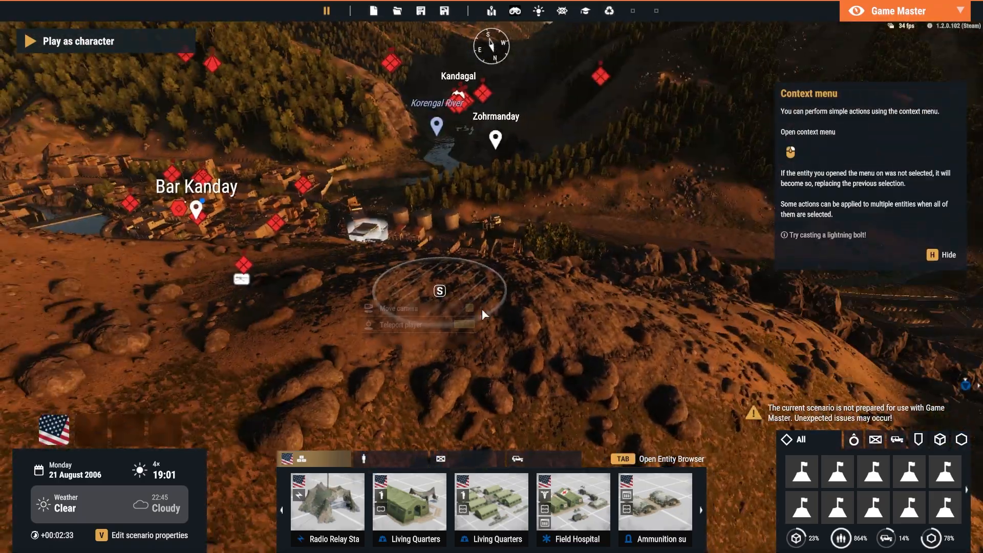
key("w")
right_click_drag(584, 313, 556, 306)
key("w")
key("s")
key("Escape")
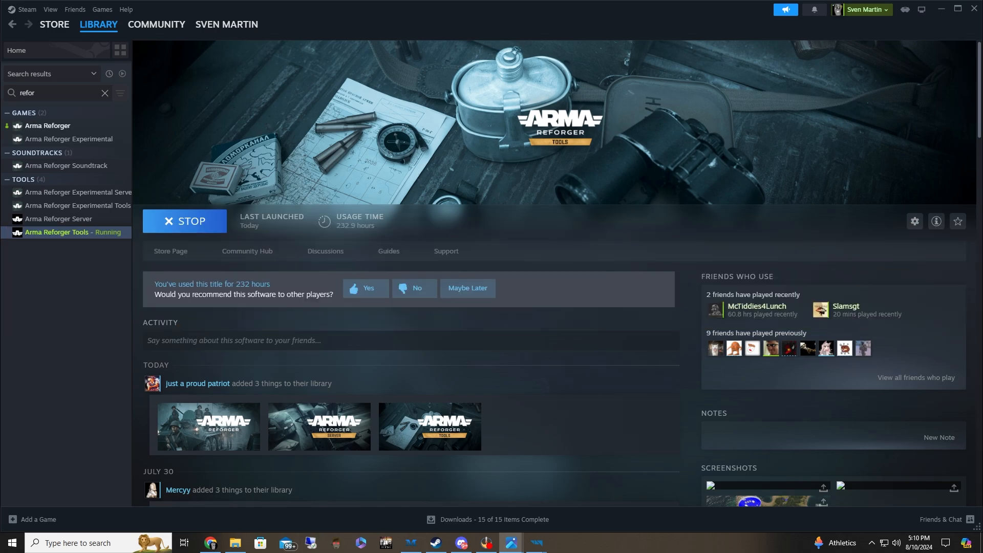
Switch to Enfusion Workbench, collapse the THMiddleEastCollection project and open the MOGADISHUSOMALIA addon folder
left_click(537, 543)
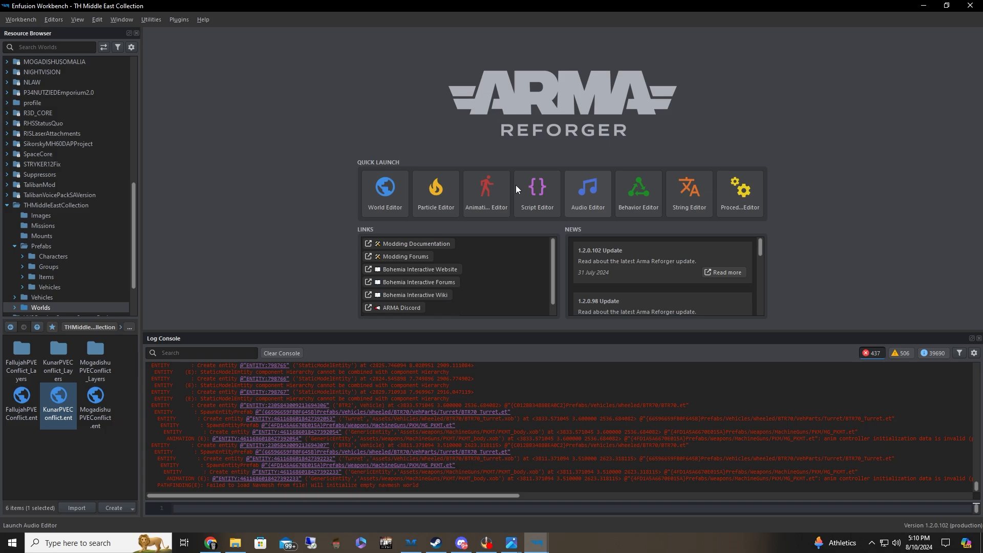
left_click(6, 209)
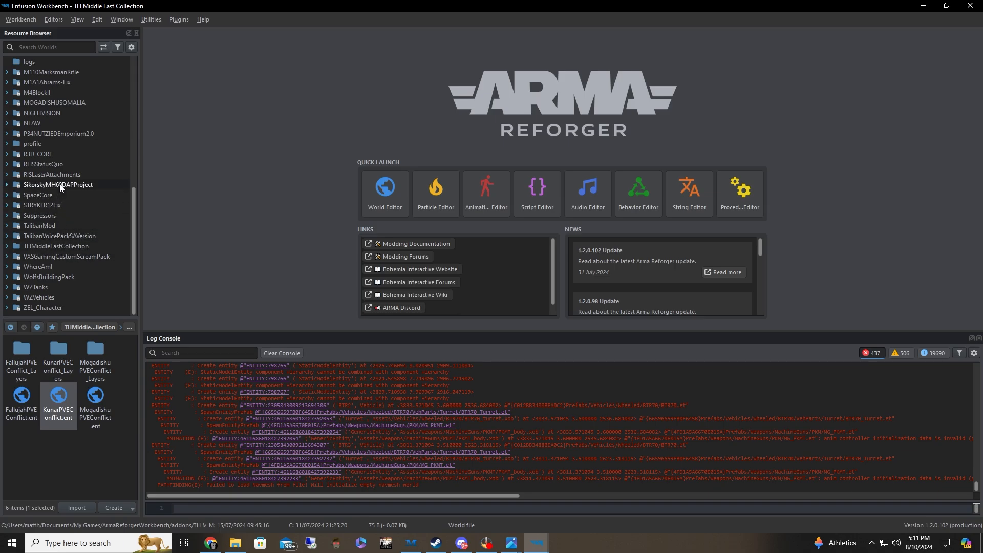
scroll(60, 183, "up", 2)
left_click(21, 163)
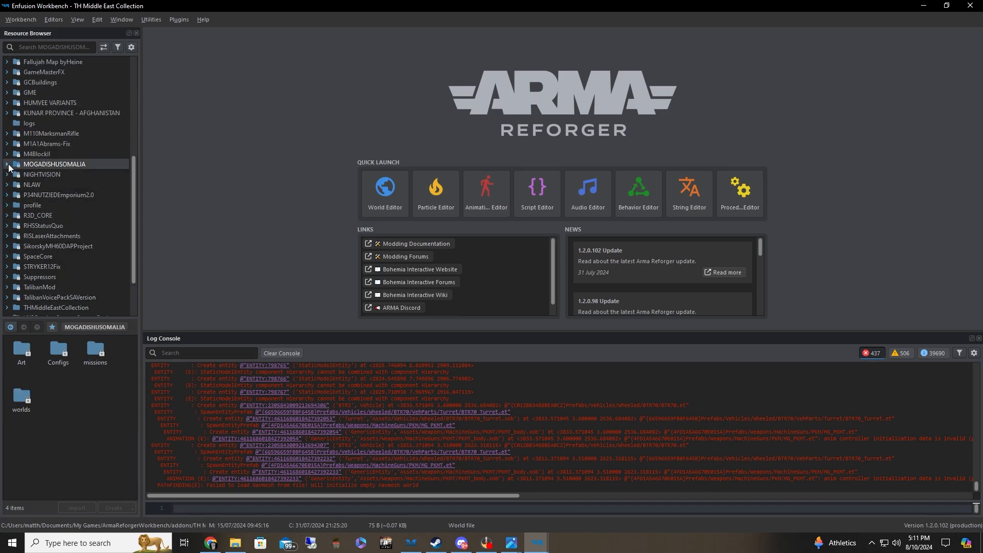
Open the mogadishu folder inside the addon's worlds folder and look through its world files
double_click(22, 397)
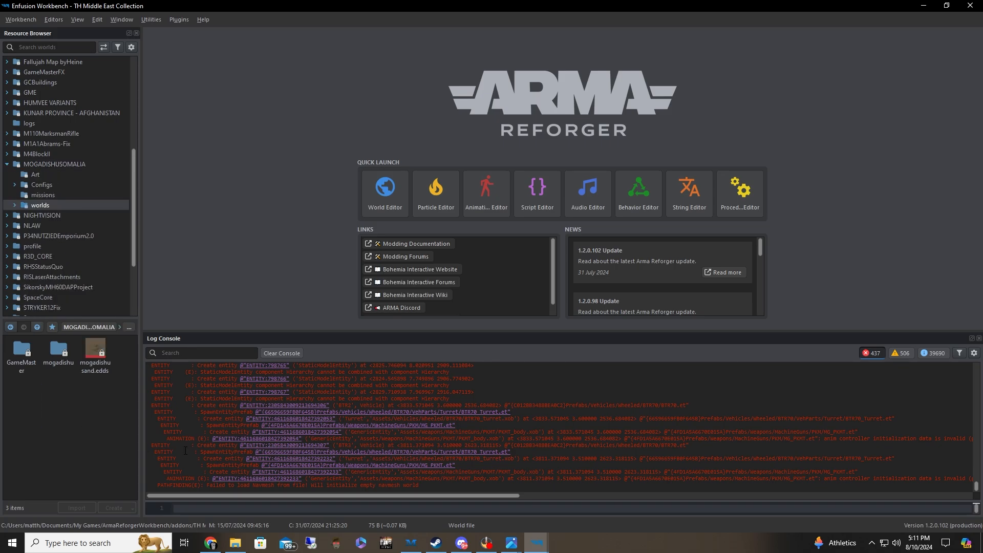
double_click(58, 352)
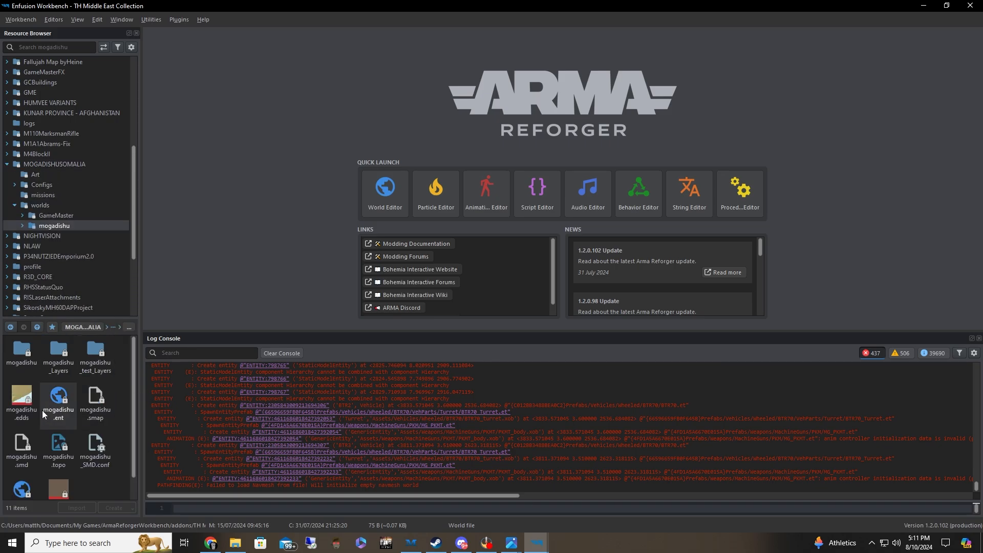
scroll(112, 394, "down", 1)
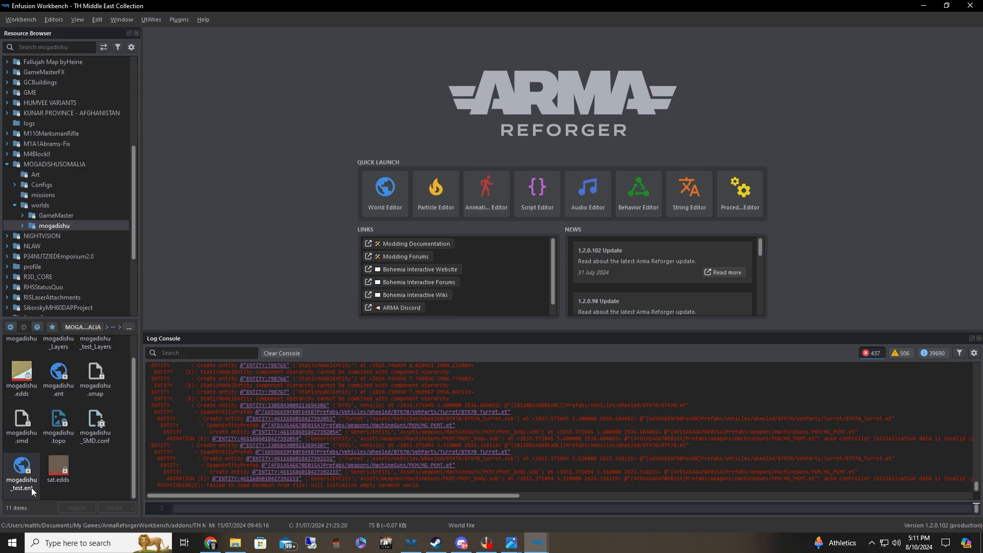
scroll(97, 476, "up", 1)
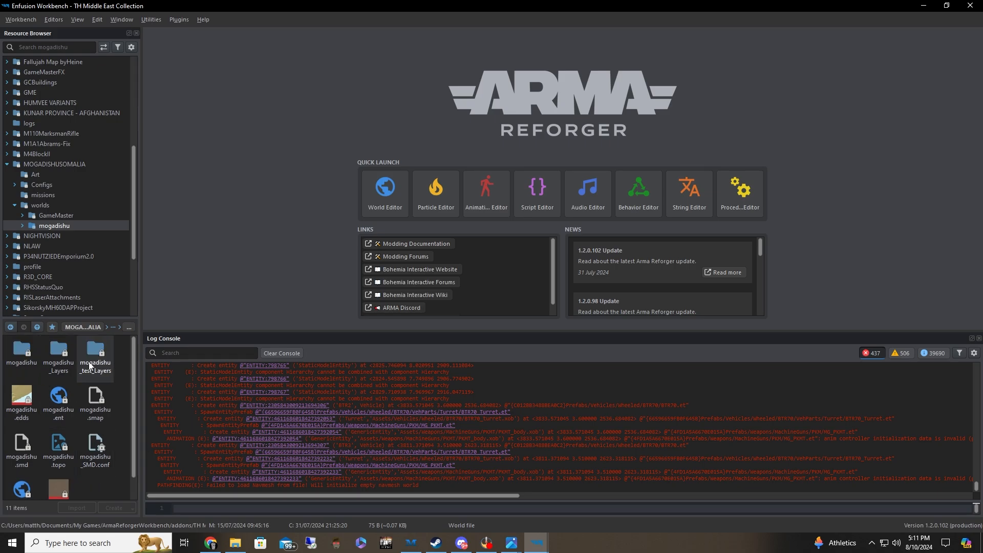
Open GM_Mogadishu.ent from the GameMaster folder and expand the world's default layer
left_click(40, 215)
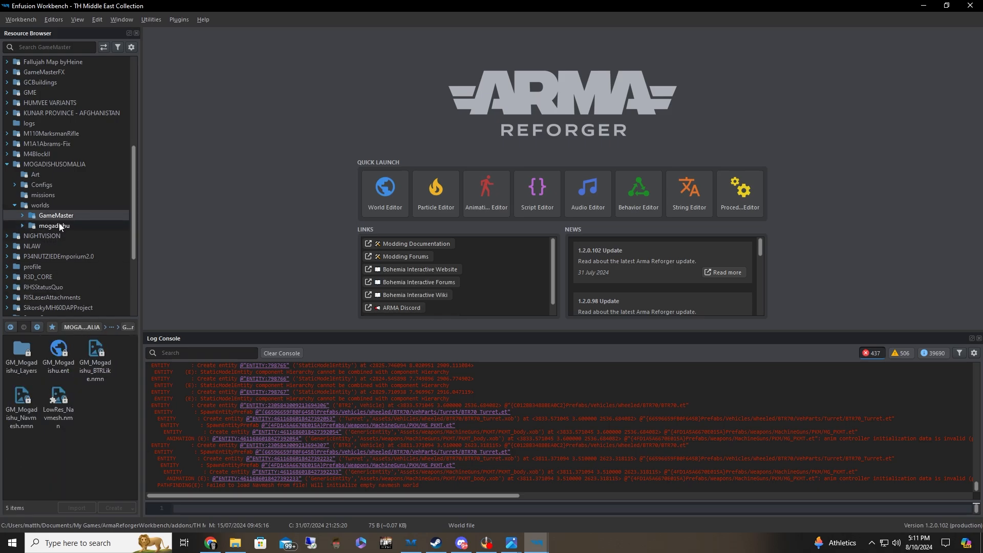
double_click(65, 371)
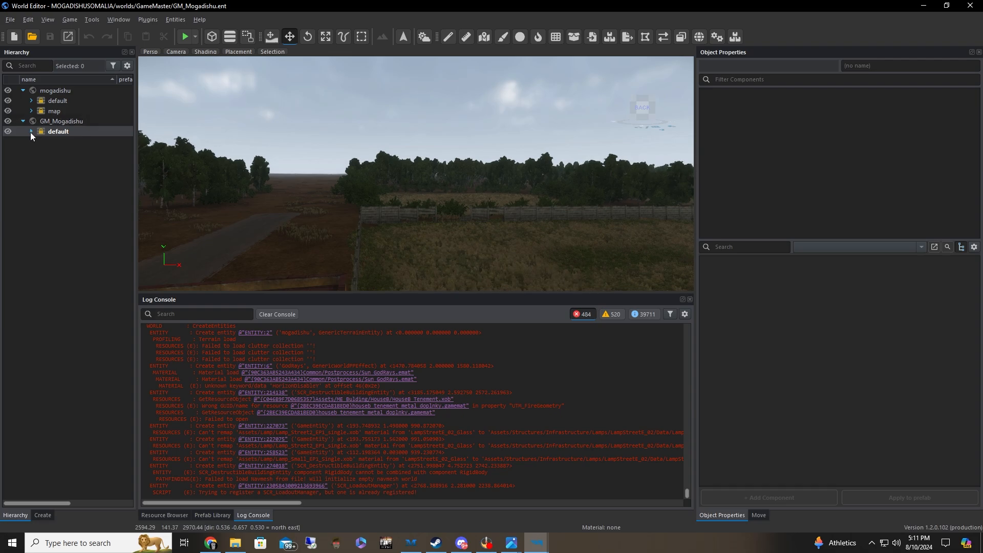
left_click(31, 131)
Inspect the default layer's game mode, PerceptionManager1, SCR_AIWorld_Eden_1, SCR_MapLocator_1 and loadout manager entities
left_click(82, 141)
left_click(92, 152)
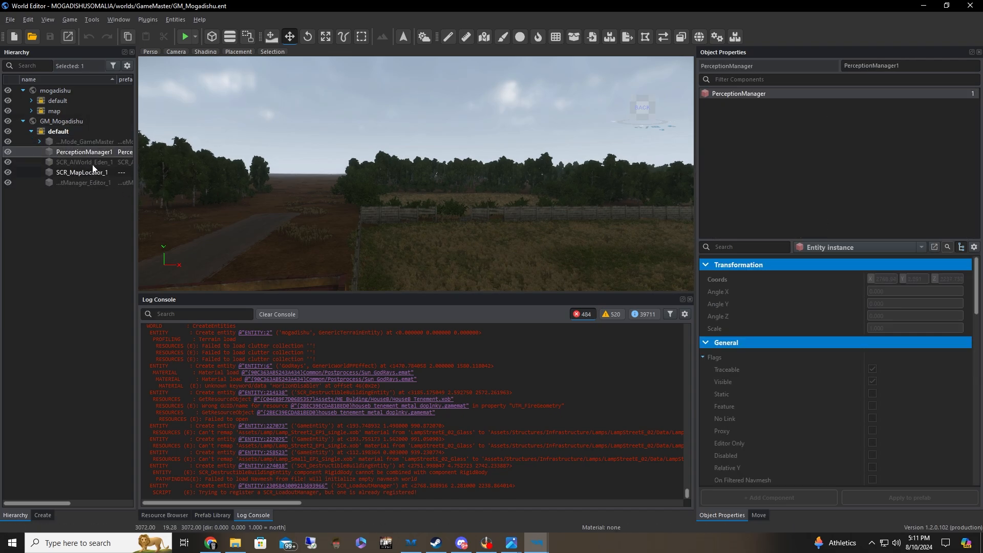
left_click(93, 162)
left_click(94, 173)
left_click(94, 183)
left_click(94, 175)
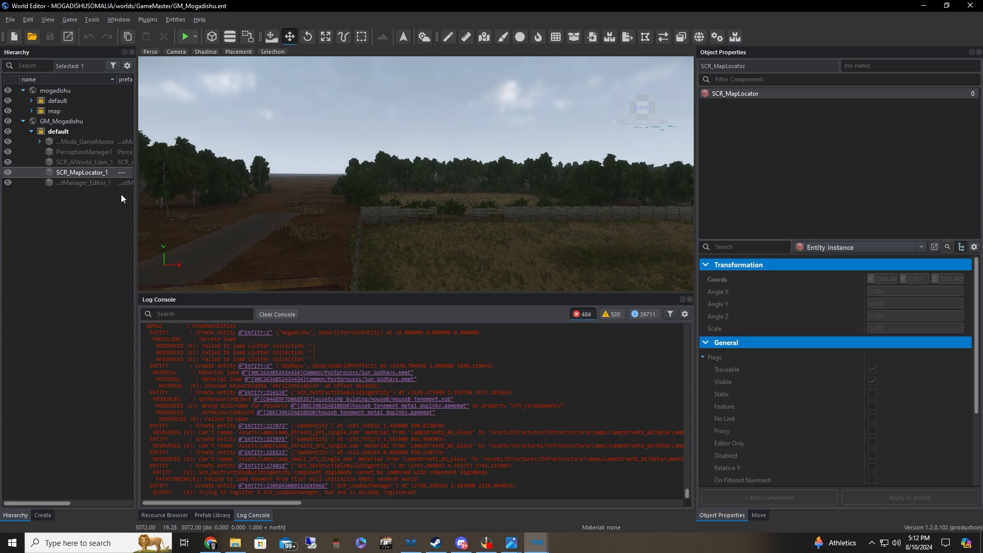
Fly from the wooded outskirts to the city blocks of the GM_Mogadishu world
key("w")
right_click_drag(290, 175, 374, 174)
key("s")
key("w")
key("s")
key("w")
key("d")
key("w")
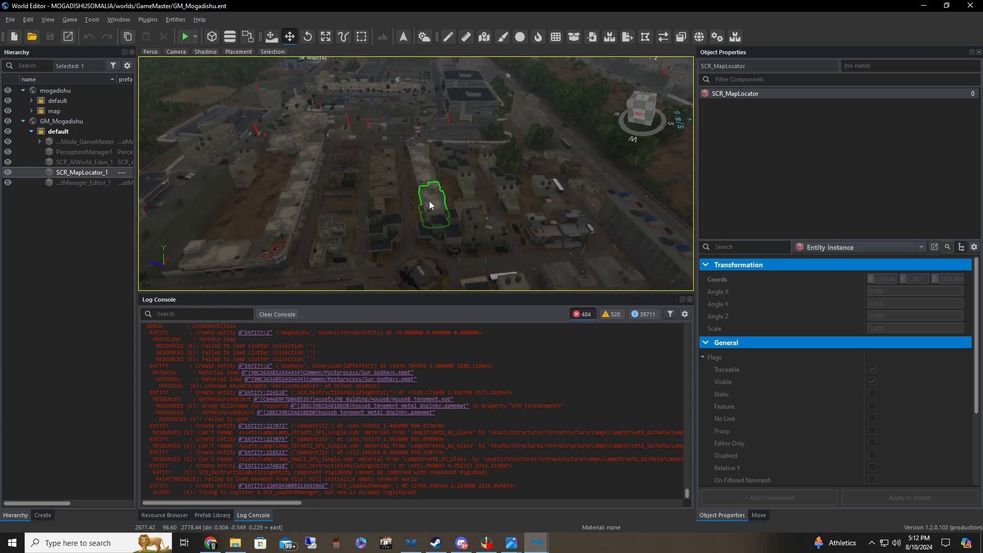
Look over more of Mogadishu's city area from the air, then close the World Editor
key("w")
key("a")
right_click_drag(429, 201, 230, 259)
key("d")
key("w")
key("w")
key("w")
key("w")
key("s")
left_click(970, 6)
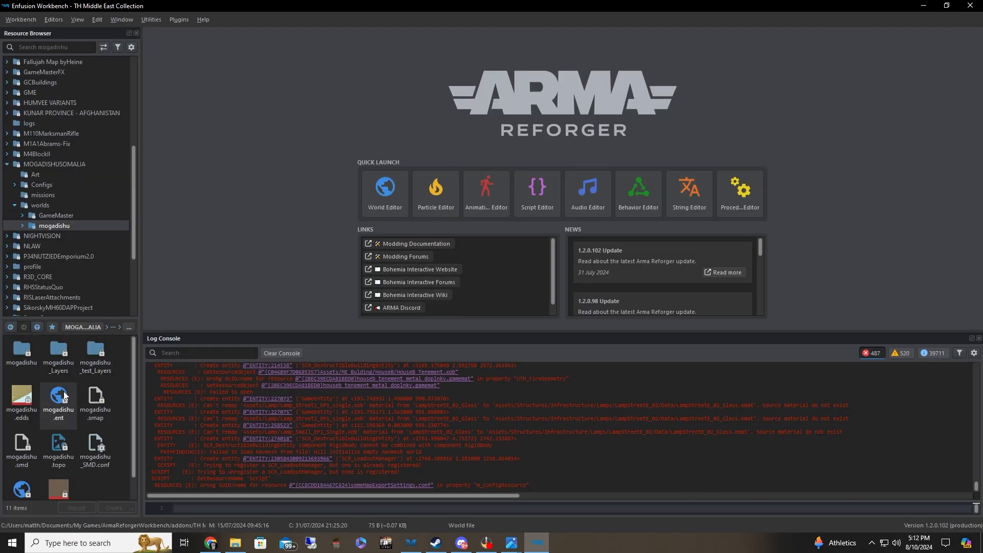
Open mogadishu_test.ent from the mogadishu folder to check it, then close the World Editor
scroll(46, 461, "down", 1)
left_click(22, 468)
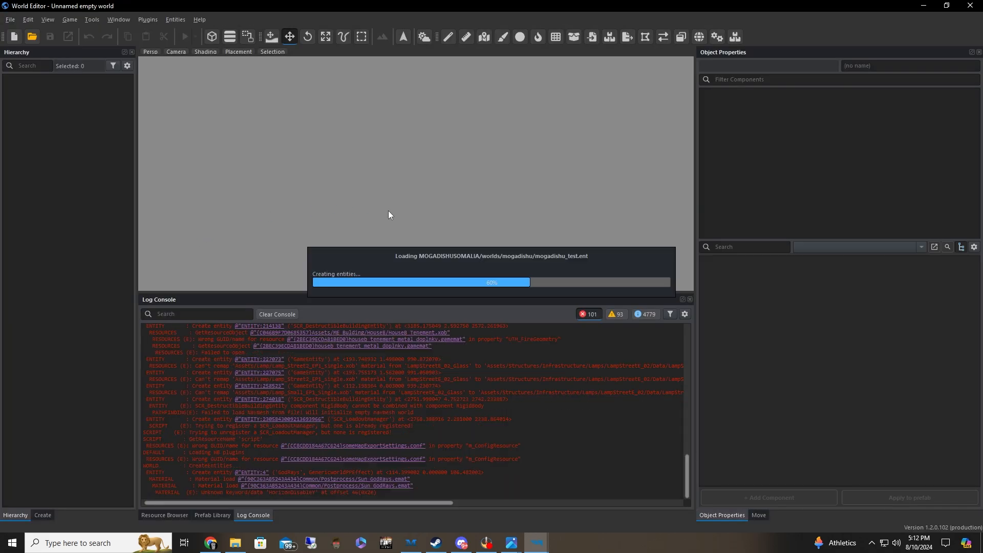
mouse_move(388, 210)
right_mouse_down()
mouse_move(625, 204)
mouse_move(871, 230)
mouse_move(435, 220)
mouse_move(286, 228)
mouse_move(384, 228)
right_mouse_up()
left_click(971, 6)
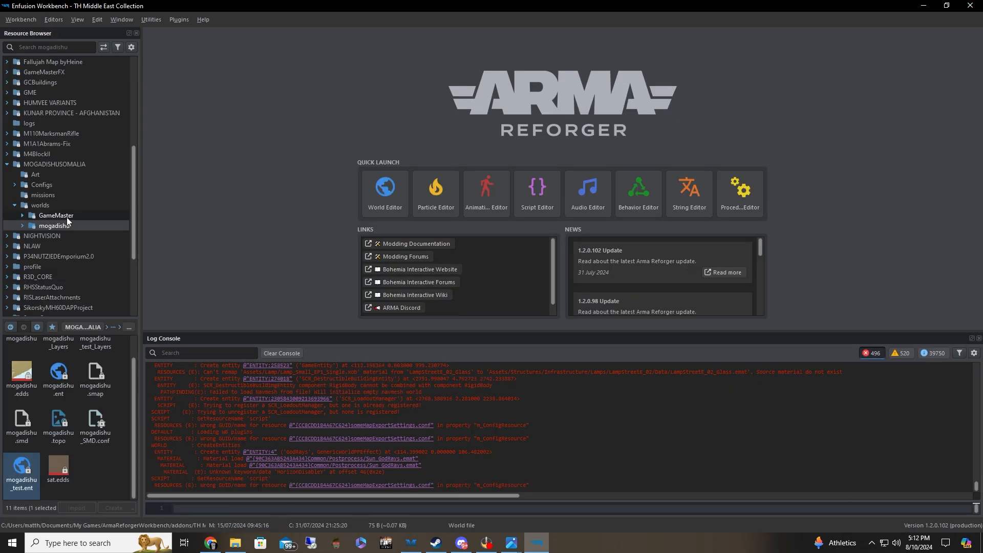
Compare the contents of the GameMaster and mogadishu world folders
left_click(35, 216)
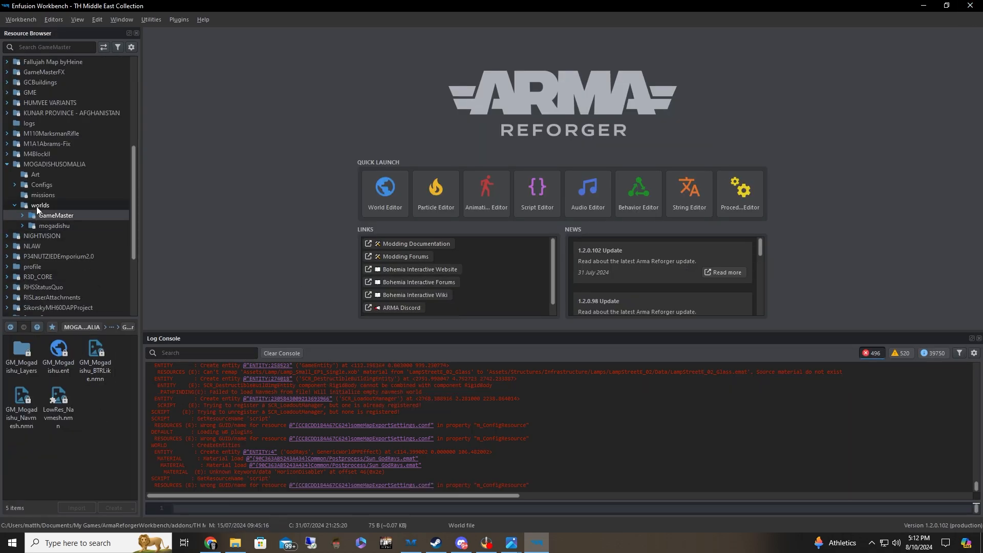
left_click(51, 225)
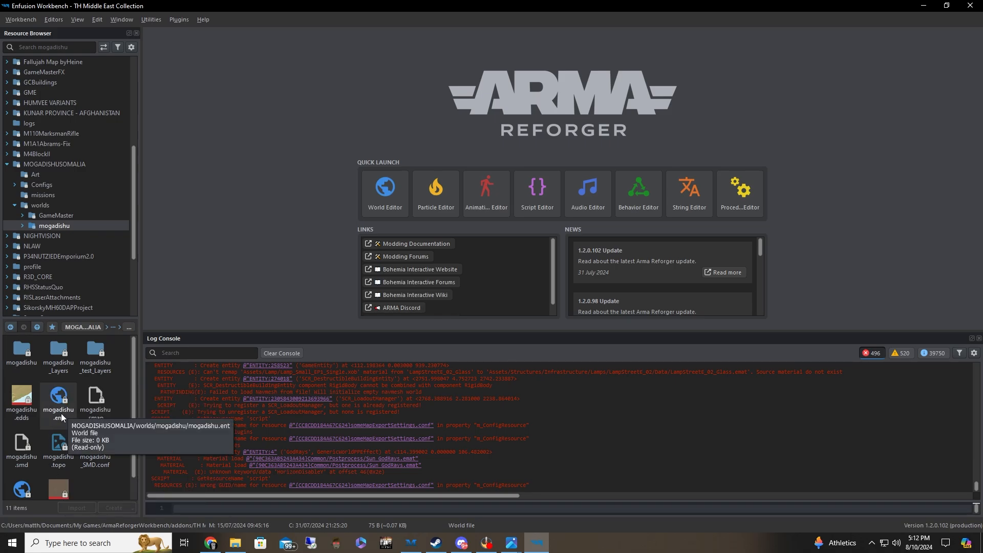
left_click(55, 215)
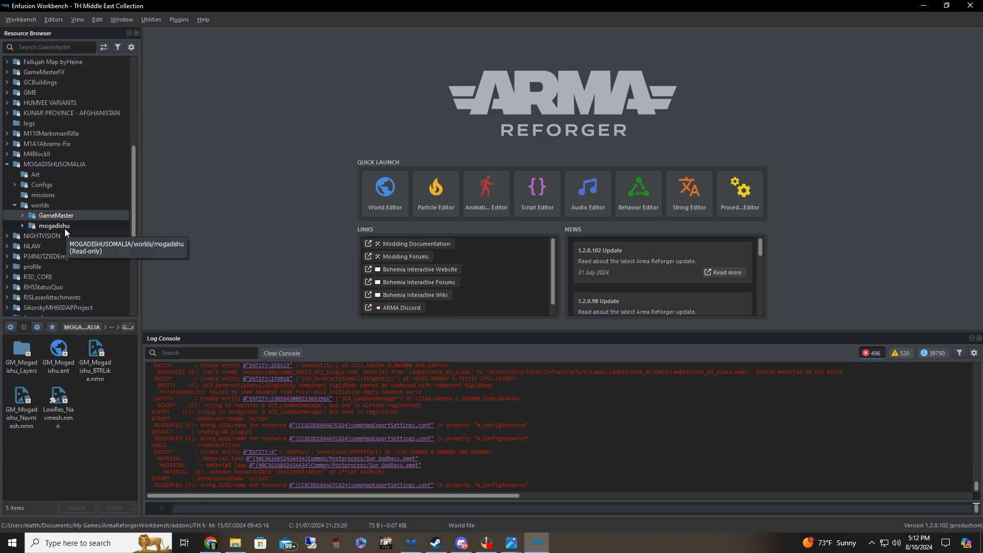
Collapse the MOGADISHUSOMALIA addon and expand the Fallujah Map byHeine addon
left_click(7, 165)
scroll(63, 216, "up", 4)
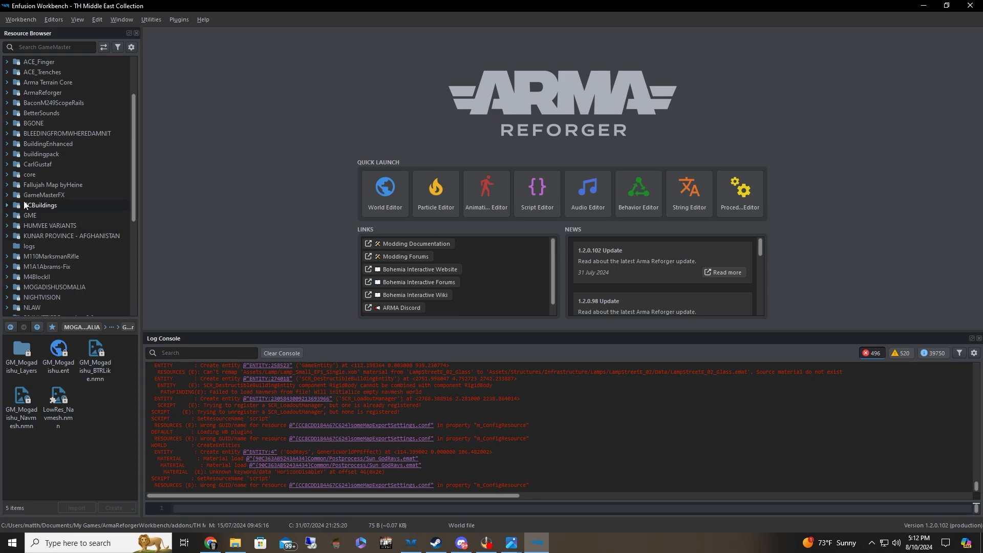
left_click(8, 185)
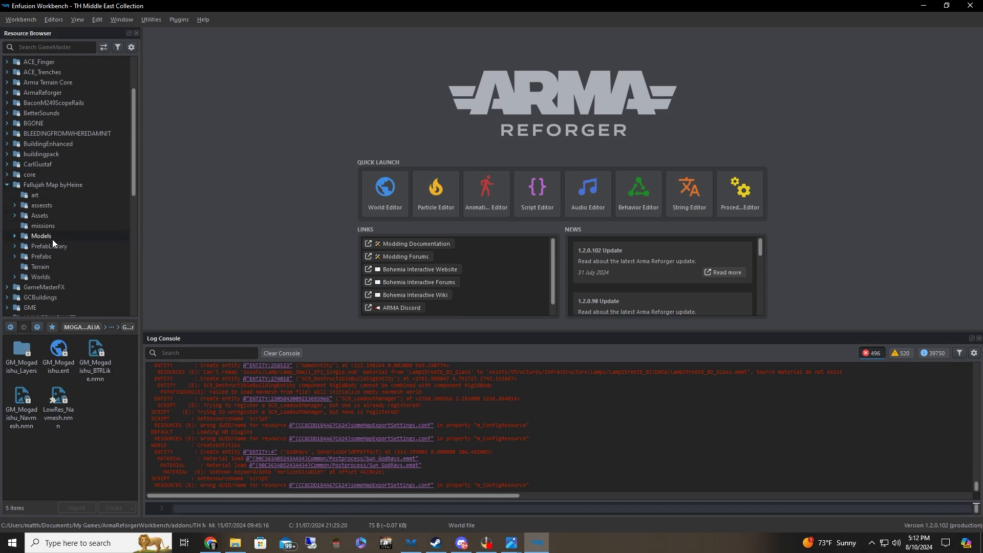
Examine the Worlds folder of the Fallujah Map byHeine addon, including its Fallujah.ent and GM_Fallujah.ent world files
left_click(49, 278)
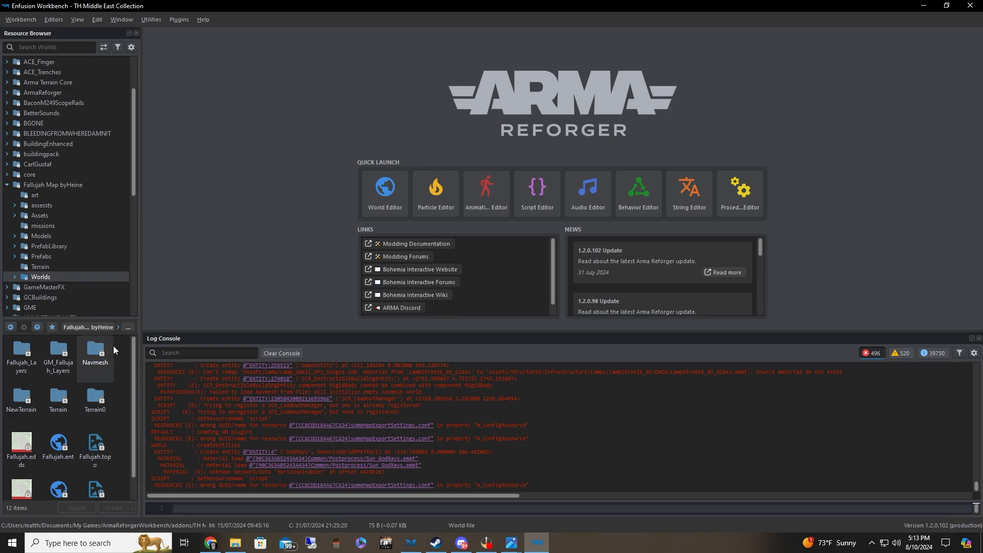
scroll(114, 352, "down", 1)
scroll(71, 477, "up", 1)
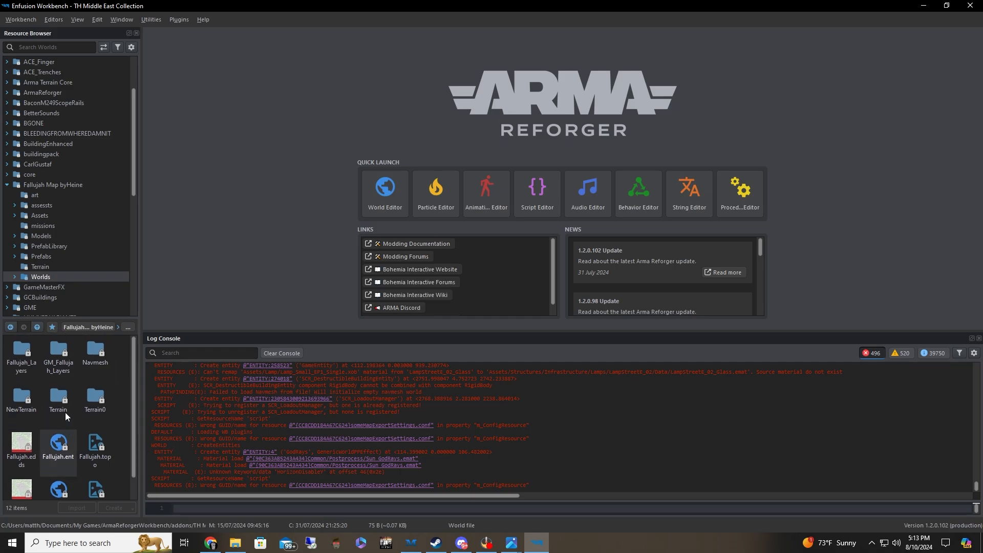
double_click(57, 352)
left_click(51, 278)
scroll(91, 380, "down", 1)
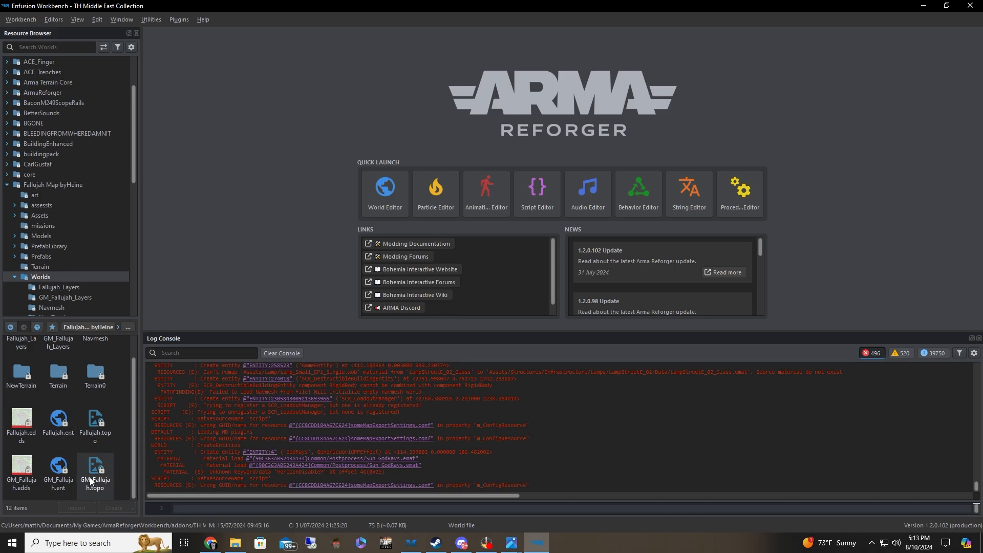
scroll(65, 469, "up", 1)
scroll(79, 453, "down", 1)
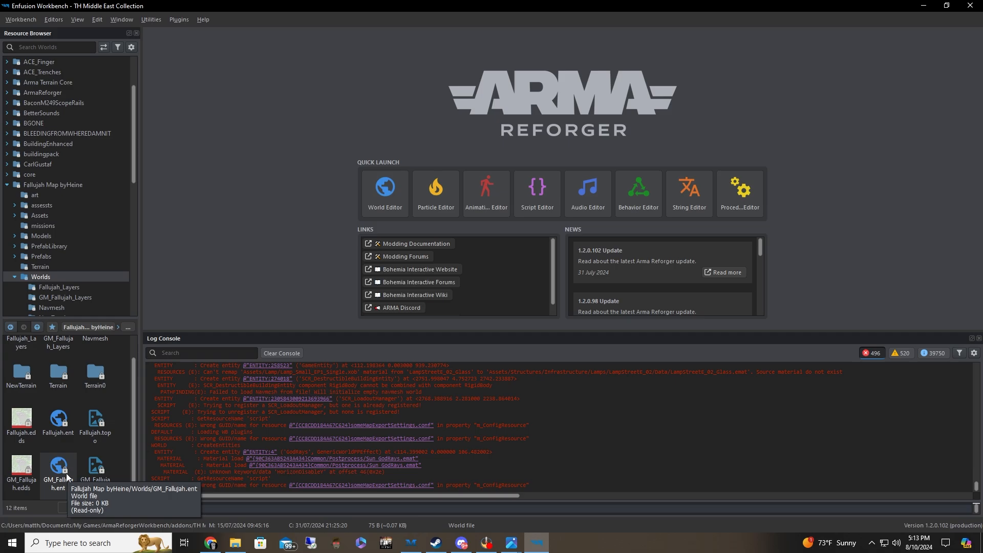
scroll(57, 403, "up", 1)
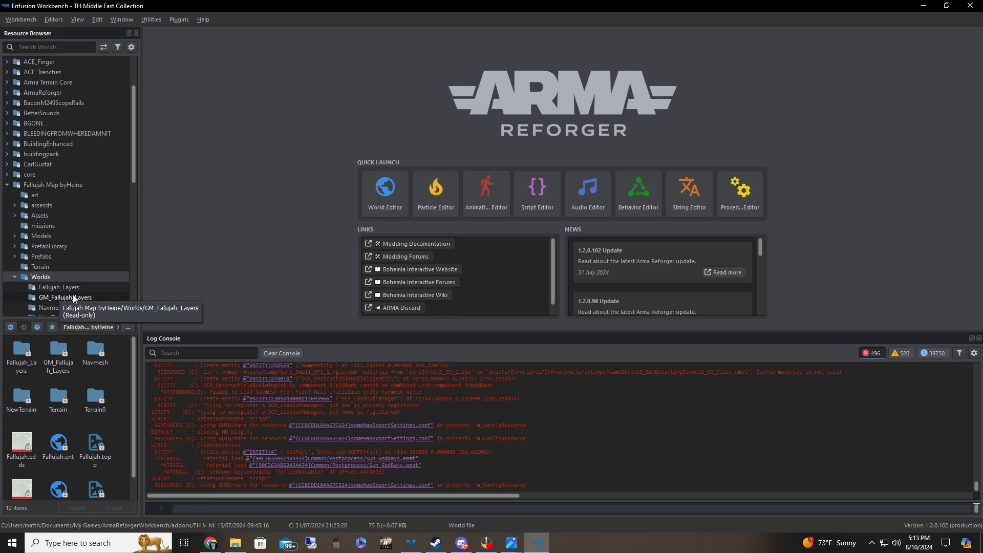
scroll(66, 282, "down", 2)
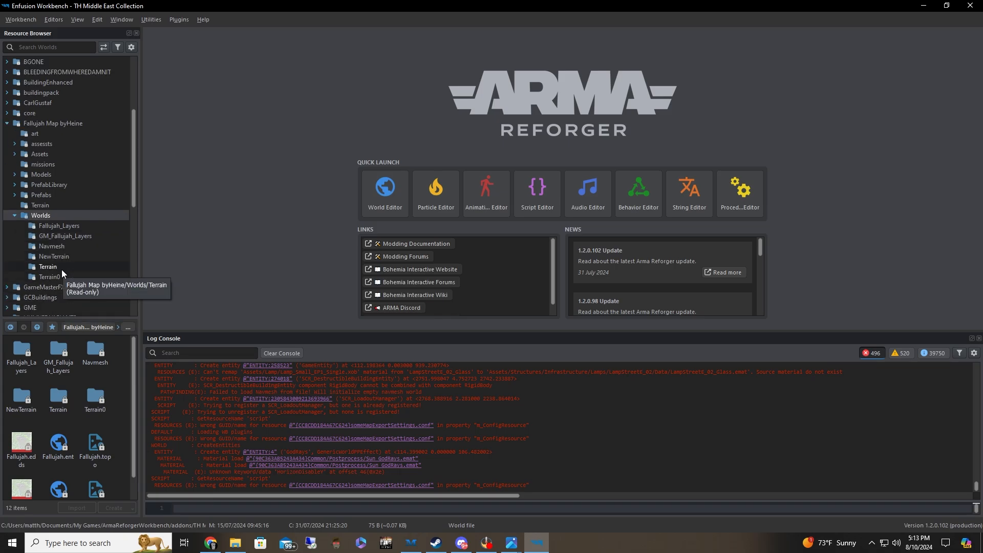
scroll(62, 277, "down", 15)
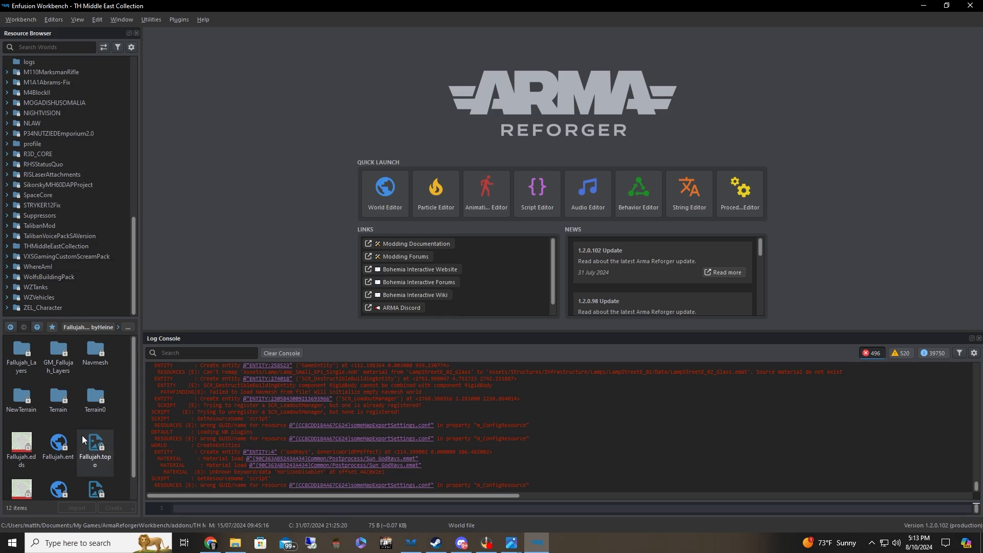
scroll(63, 420, "down", 1)
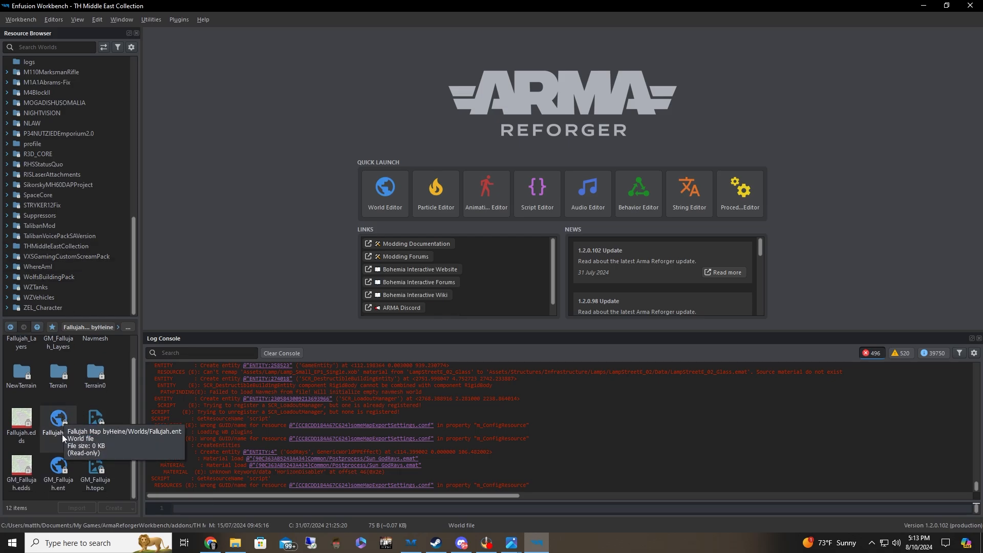
left_click(63, 435)
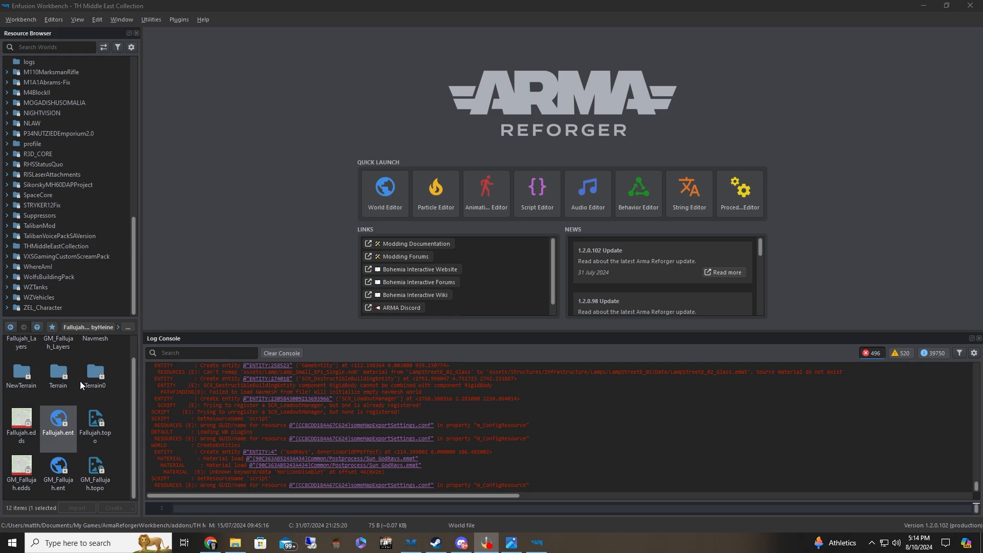
Open FallujahPVEConflict.ent from the Worlds folder of the THMiddleEastCollection addon in the World Editor
left_click(66, 247)
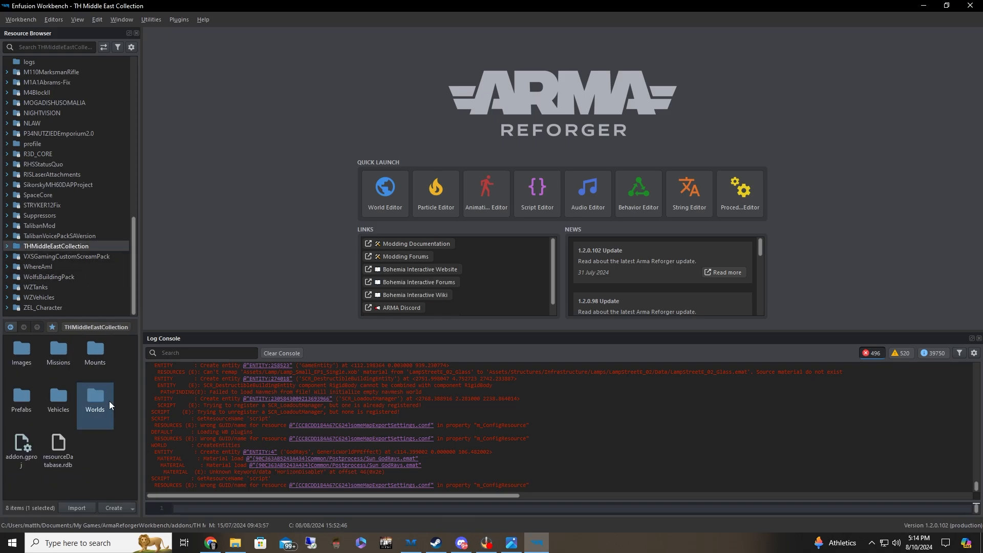
double_click(95, 399)
left_click(22, 399)
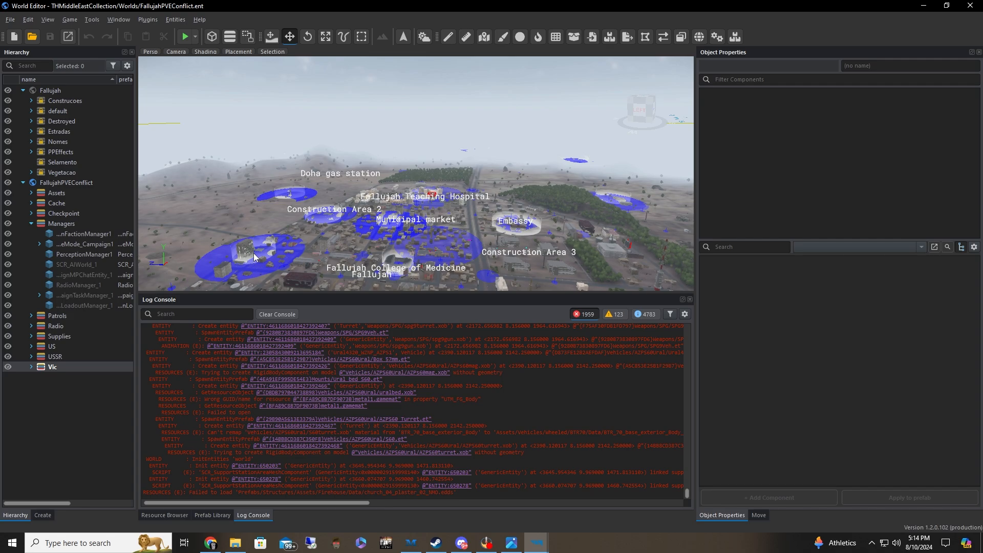
Look over the Fallujah city and its surrounding conflict bases from the air
right_click_drag(377, 235, 437, 235)
key("w")
key("a")
key("s")
key("w")
key("s")
key("d")
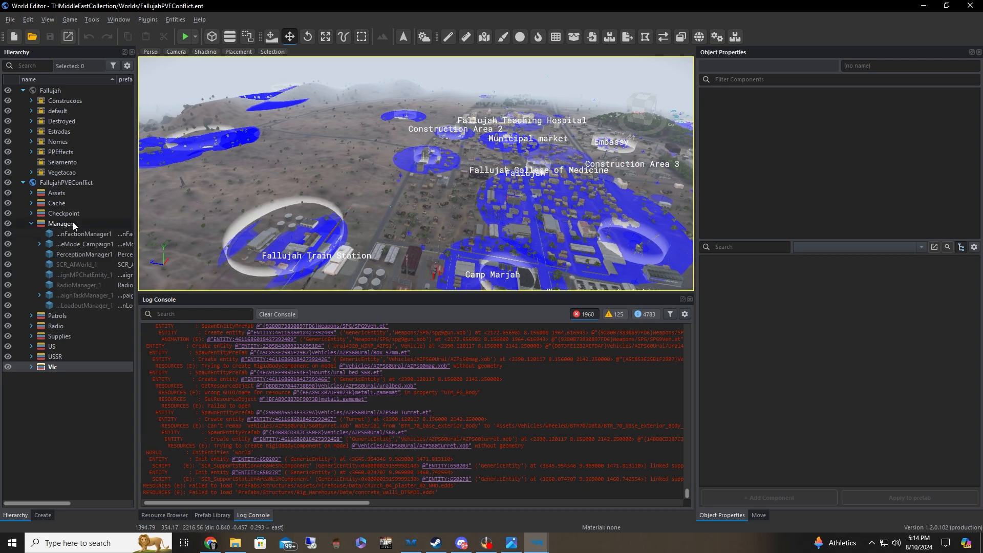
Search the ArmaReforger resources for "gamemode" and place GameMode_Base.et in the terrain near Fallujah Train Station
left_click(164, 516)
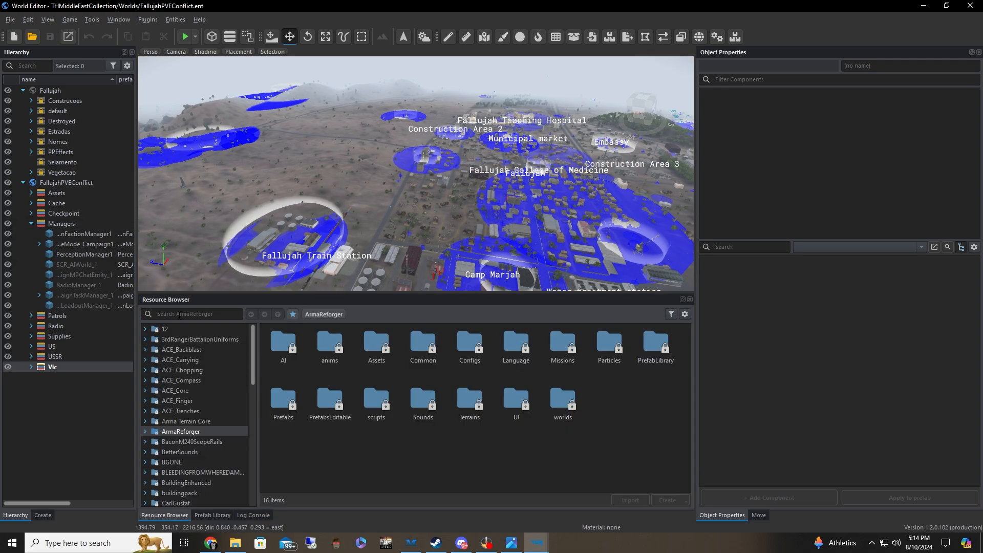
left_click(253, 515)
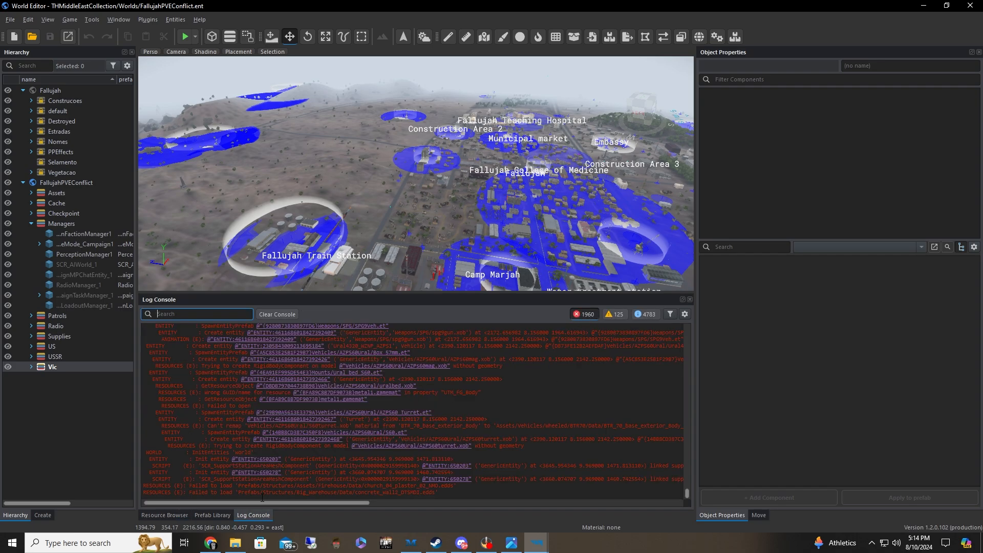
left_click(165, 515)
left_click(191, 314)
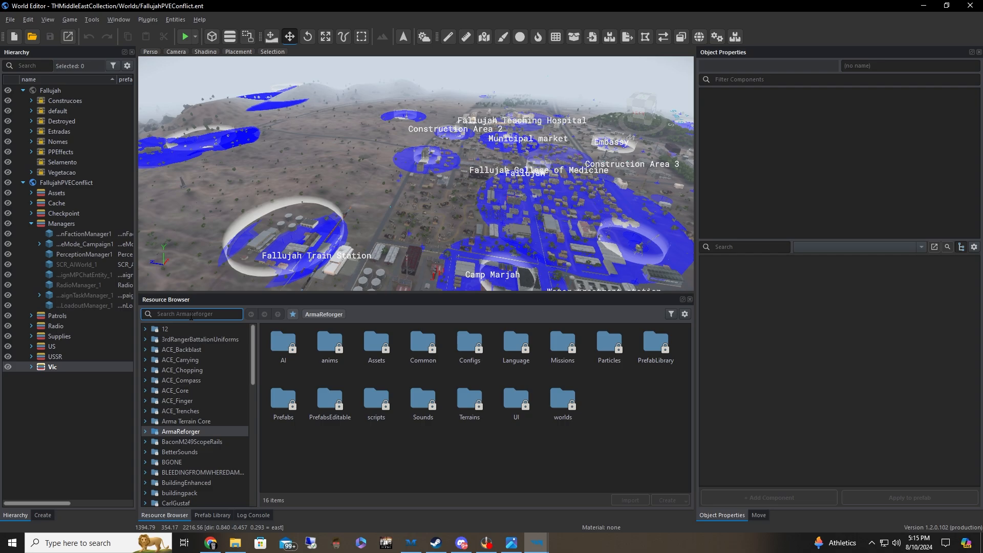
type("gamemode")
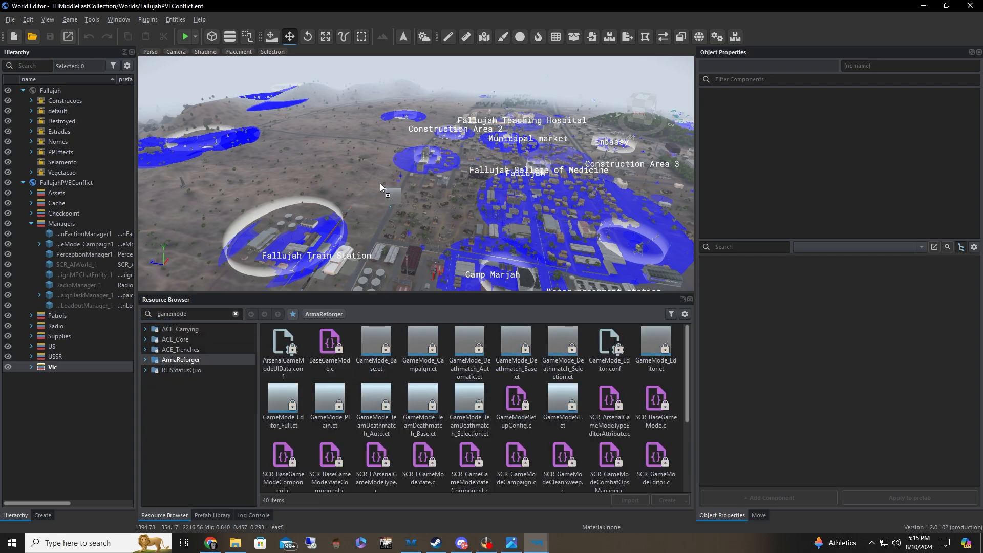
left_click_drag(380, 187, 358, 186)
Review the components of the placed GameMode_Base entity one after another, down to RplComponent
left_click(772, 105)
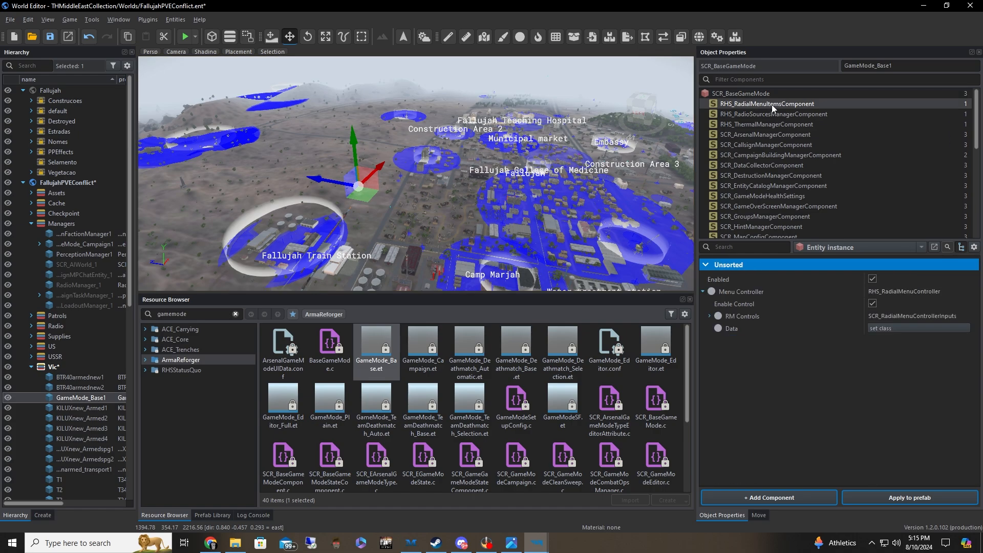
key("Down")
key("Down")
key("Down")
key("Down")
key("Down")
key("Down")
key("Down")
key("Down")
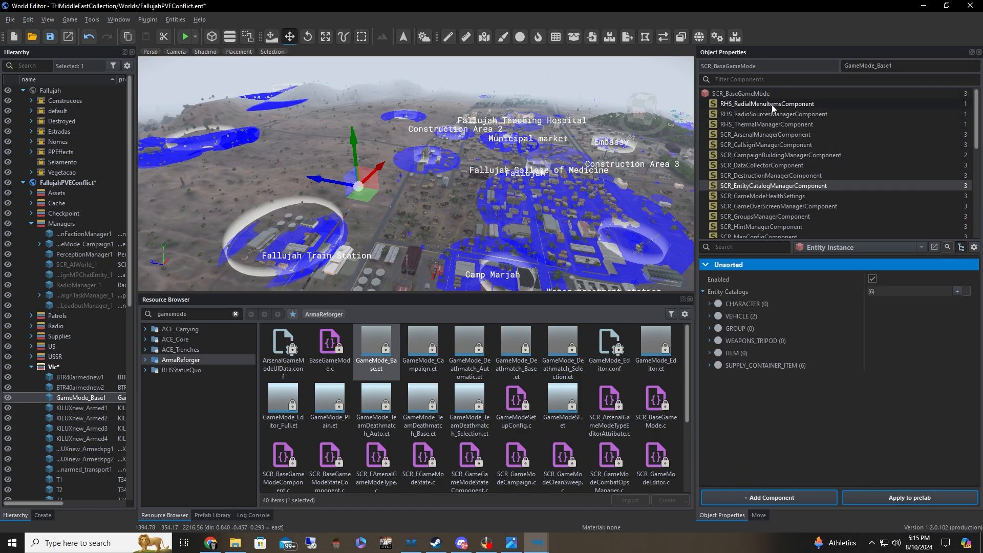
key("Down")
key("Down")
key("Down")
key("Down")
key("Down")
key("Down")
key("Down")
key("Down")
key("Down")
key("Down")
key("Down")
key("Down")
key("Down")
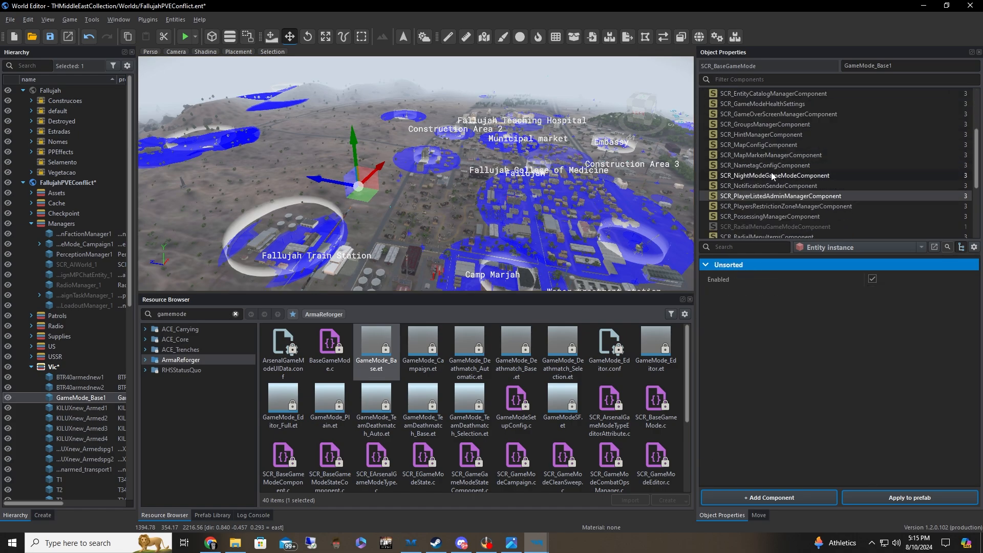
key("Down")
key("Down")
key("Down")
key("Down")
key("Down")
key("Down")
key("Down")
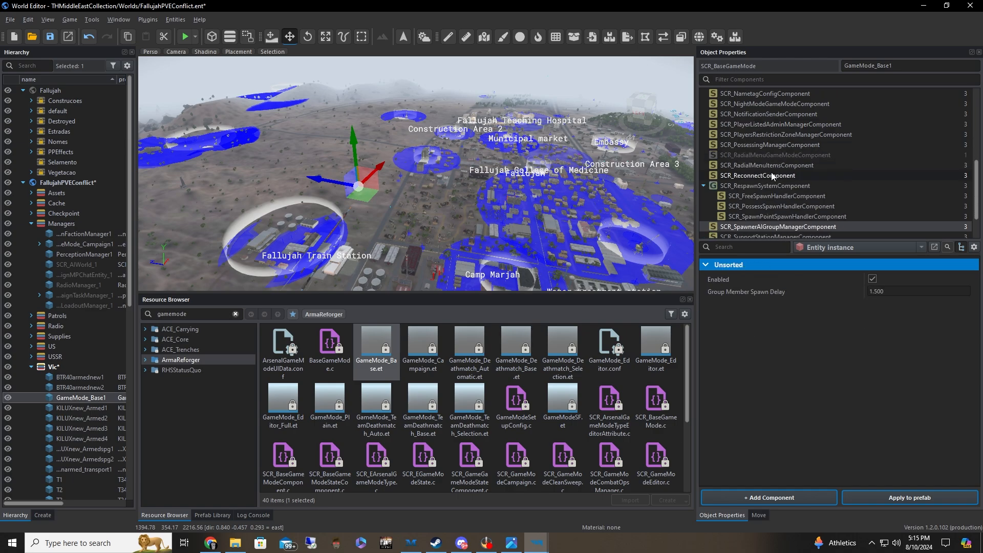
left_click(772, 207)
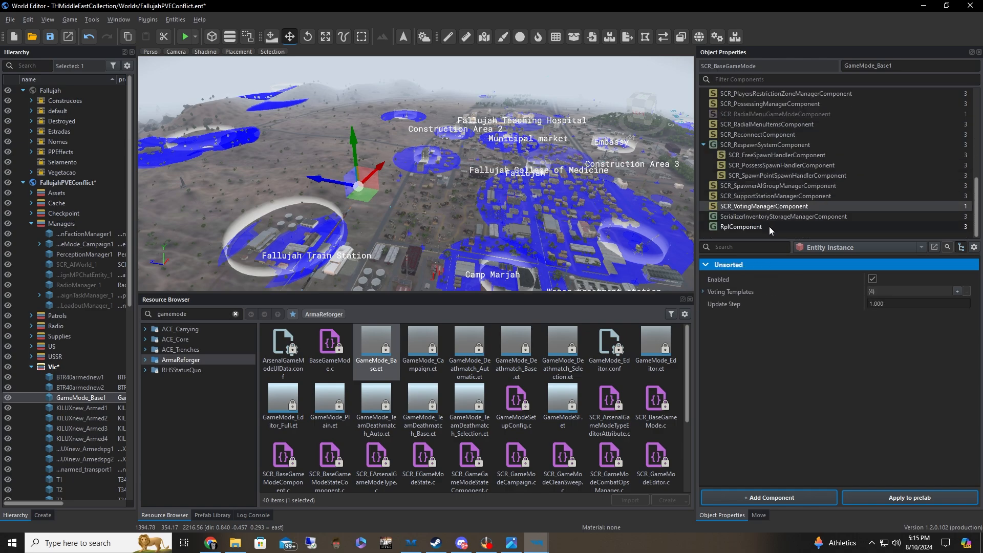
left_click(770, 227)
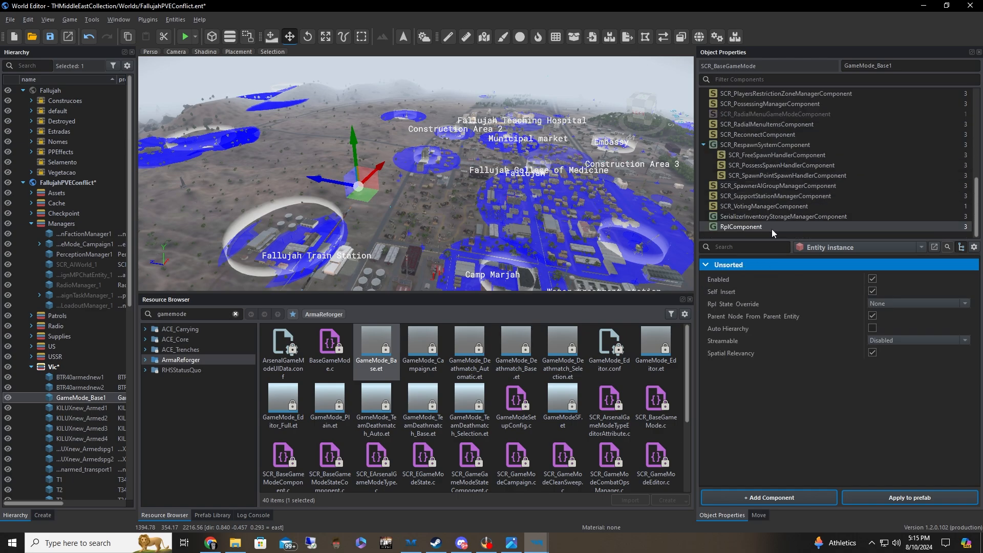
Bring up the components that can be added to the GameMode_Base entity and browse the GameCode category
left_click(765, 499)
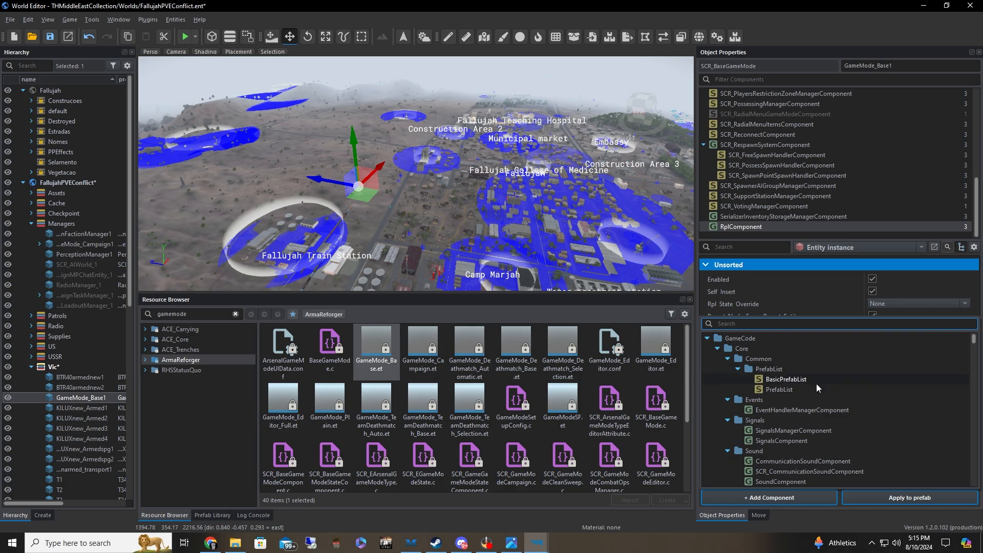
scroll(817, 384, "down", 1)
scroll(817, 389, "down", 7)
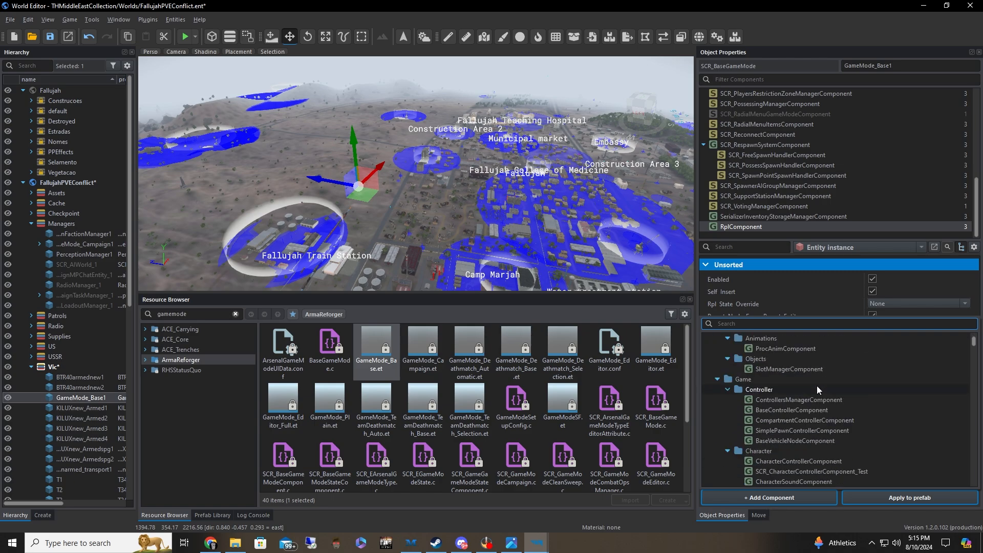
scroll(818, 389, "down", 2)
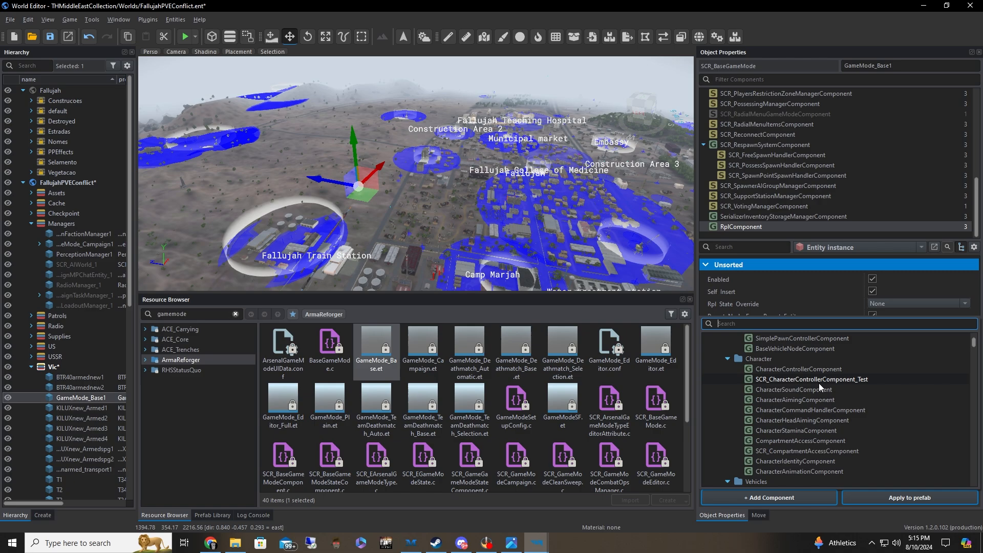
scroll(819, 385, "down", 4)
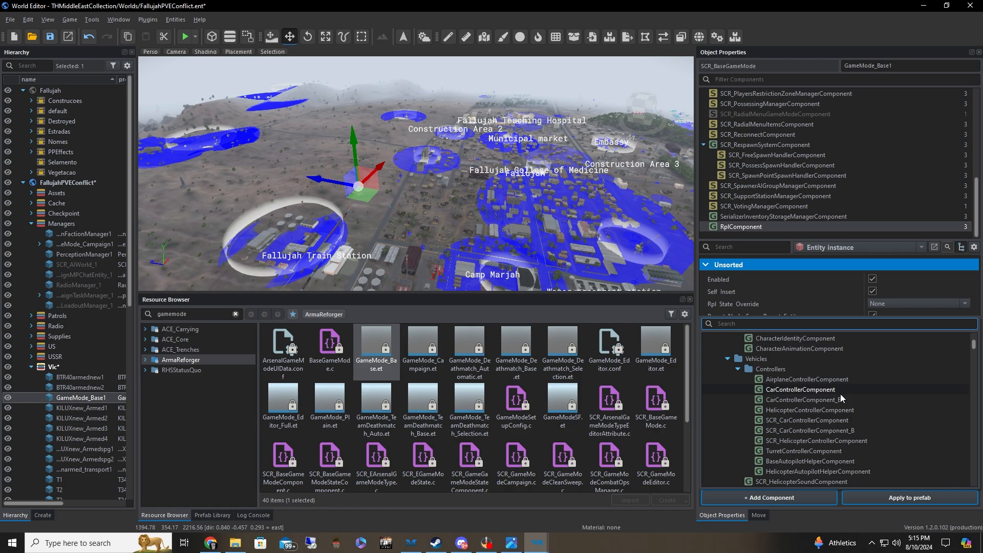
scroll(842, 389, "up", 10)
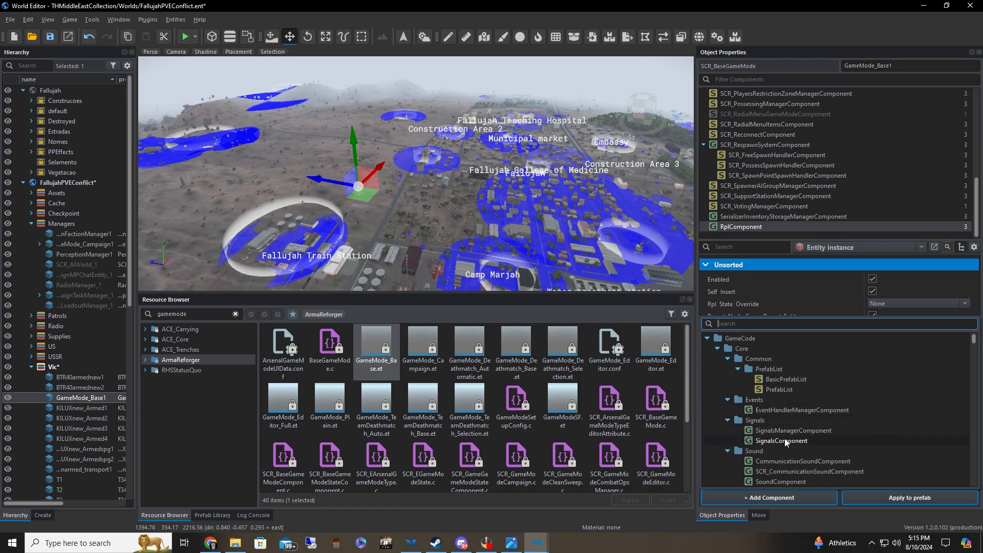
Collapse the addable component categories, from GameCode through InventorySystem, to survey the top-level groups
left_click(707, 338)
left_click(708, 359)
left_click(708, 359)
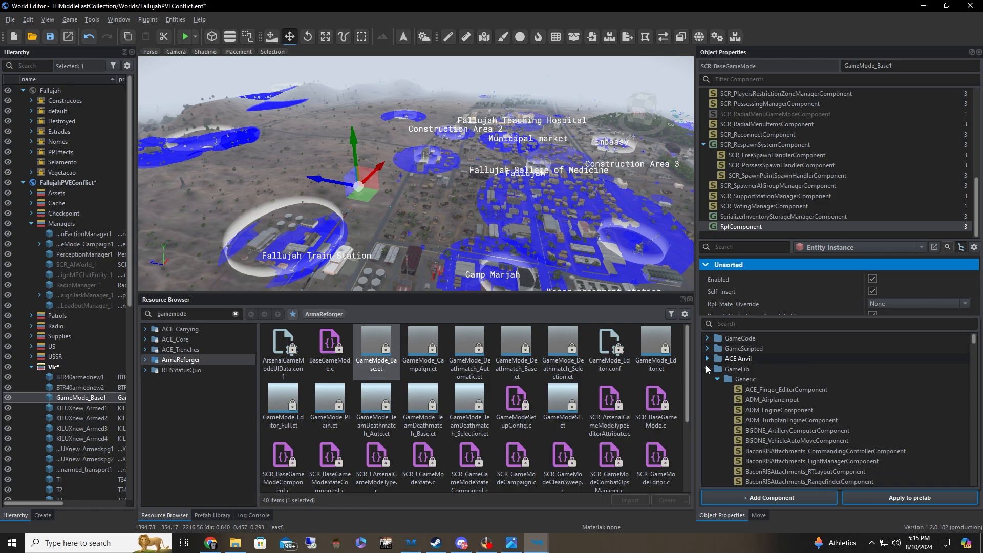
left_click(708, 369)
left_click(708, 380)
left_click(708, 389)
left_click(708, 399)
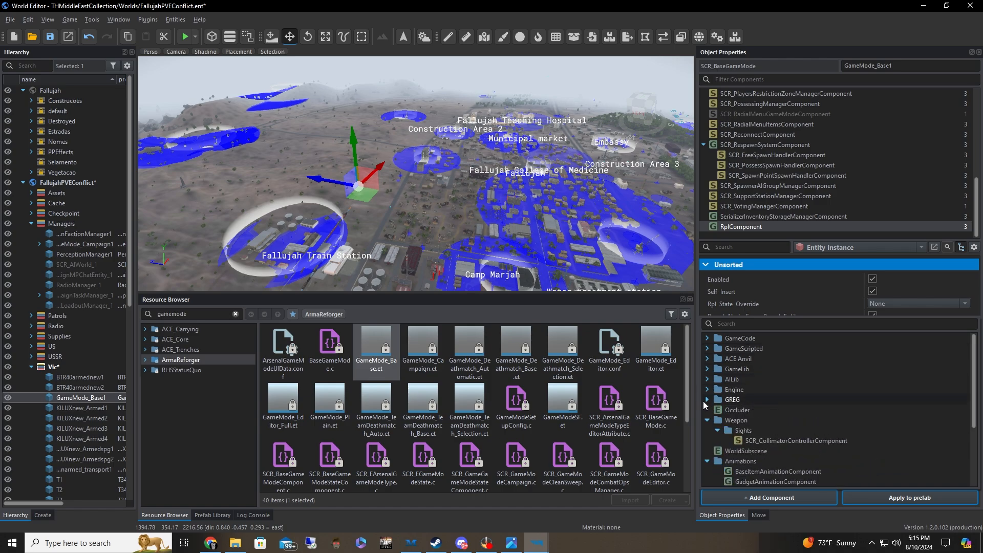
left_click(707, 420)
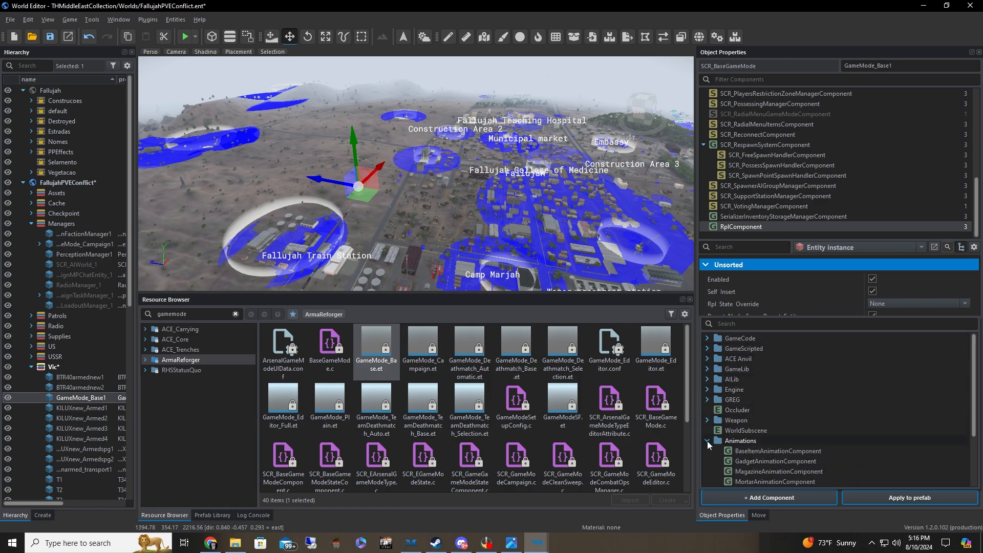
left_click(708, 440)
left_click(718, 461)
left_click(708, 451)
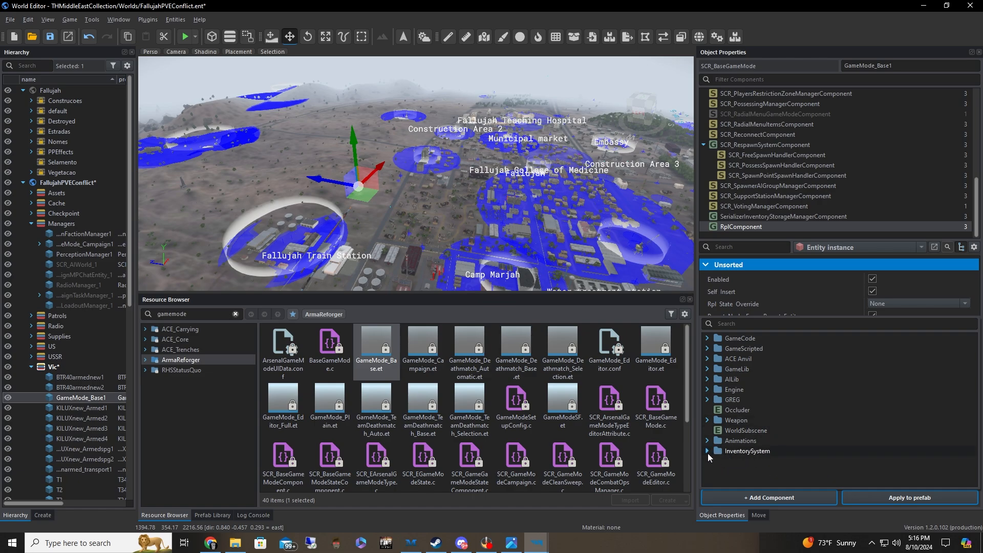
Leave the component picker and check the settings of SCR_SupportStationManagerComponent and SCR_VotingManagerComponent
left_click(812, 204)
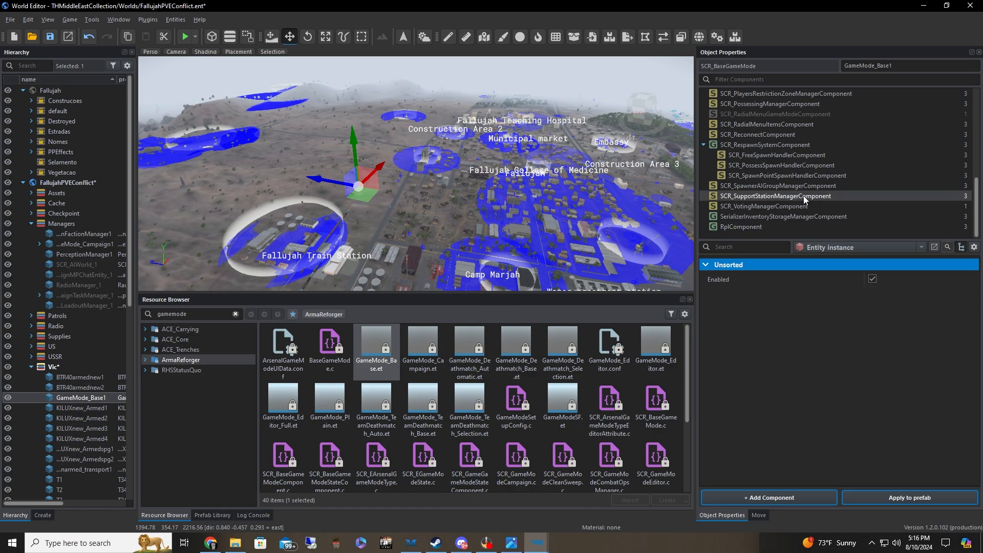
scroll(799, 205, "up", 5)
scroll(784, 207, "down", 5)
left_click(760, 207)
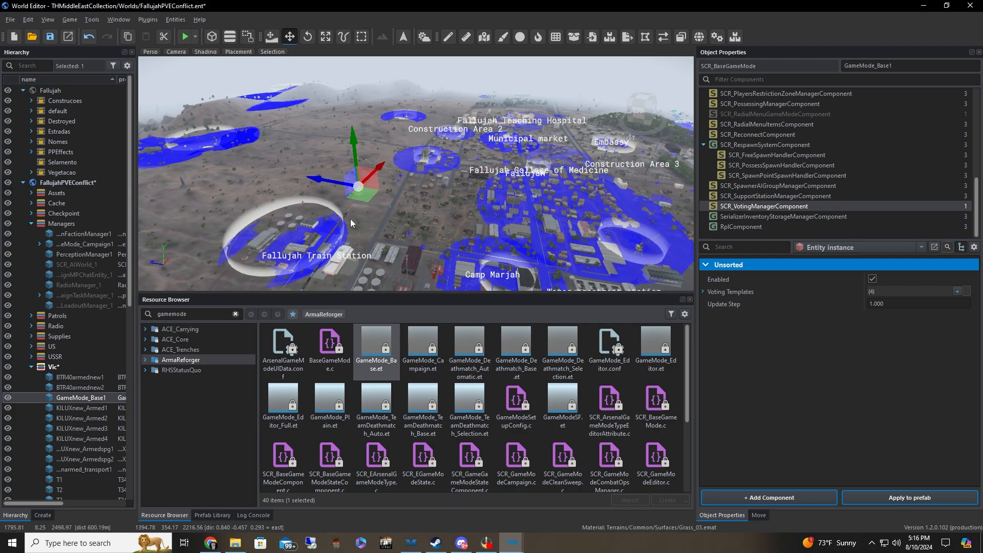
Fly around the placed game mode entity to view the Fallujah city bases and the desert outskirts
key("a")
mouse_move(414, 228)
right_mouse_down()
mouse_move(438, 208)
mouse_move(495, 224)
mouse_move(417, 229)
right_mouse_up()
key("d")
key("s")
key("d")
key("w")
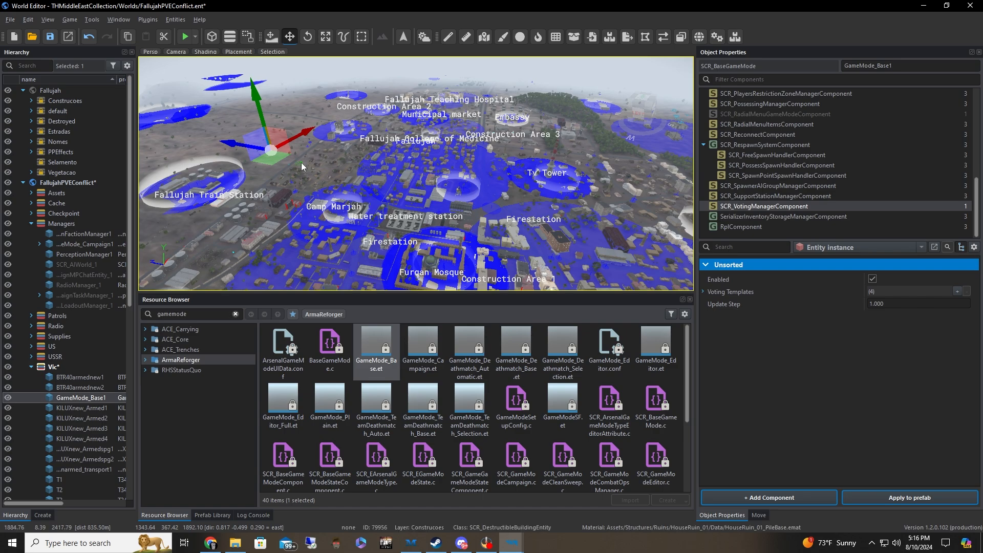
key("w")
right_click_drag(377, 181, 148, 223)
key("a")
right_click_drag(368, 213, 351, 195)
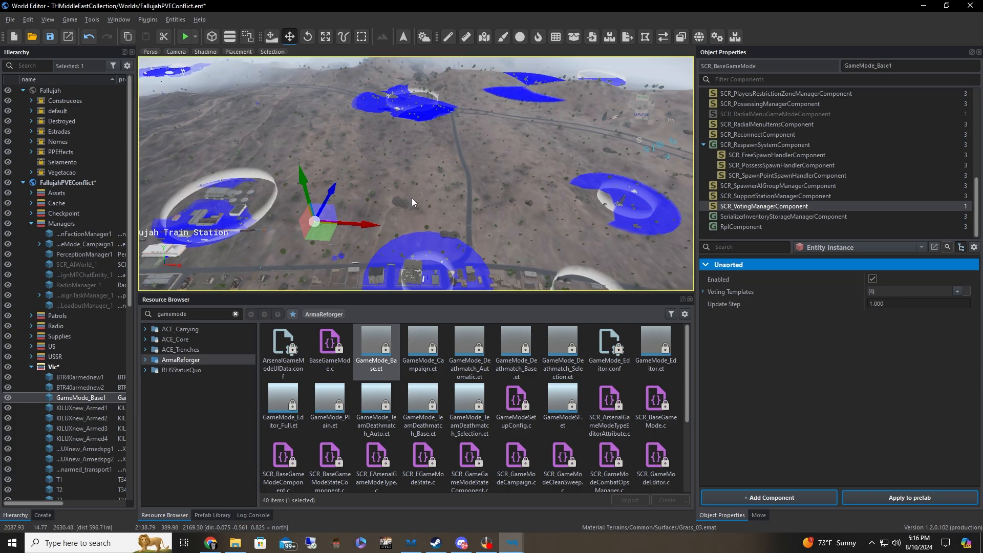